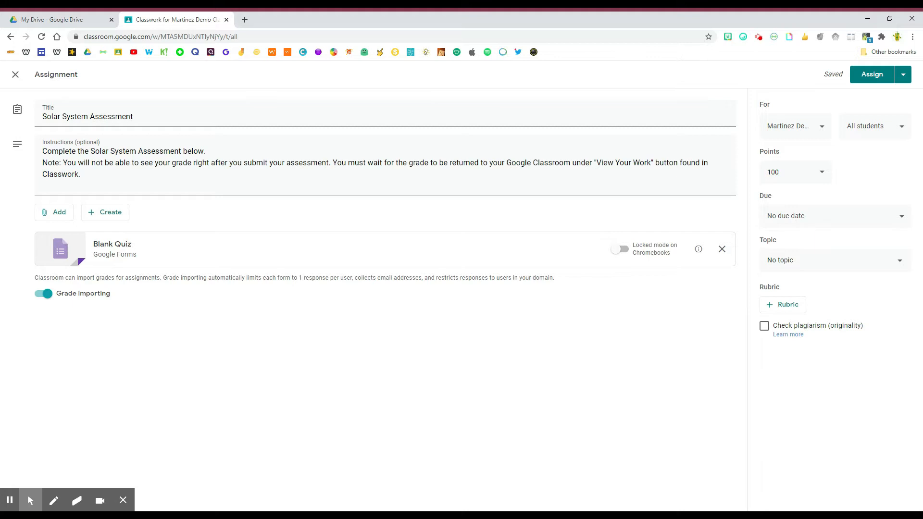
Step: Open the attached Blank Quiz form and insert the science lab glassware illustration from the Work and School themes as its header image
left_click(129, 245)
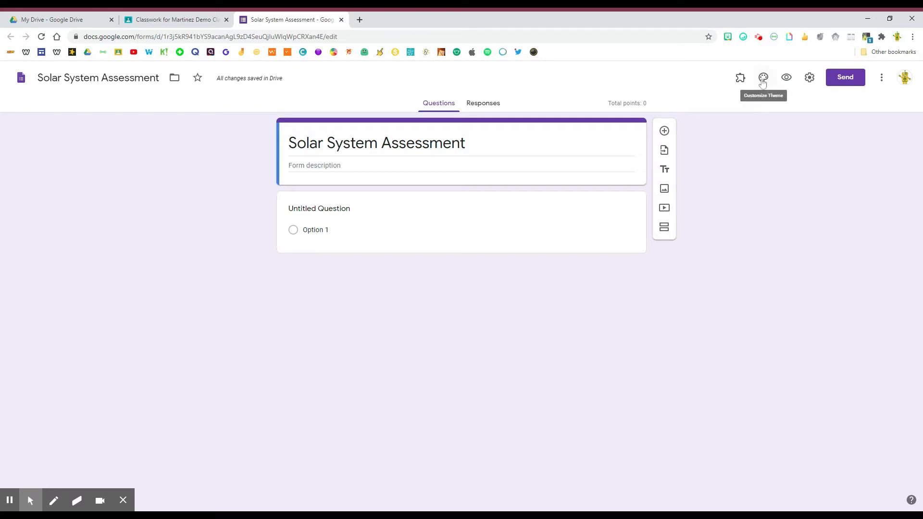
left_click(763, 81)
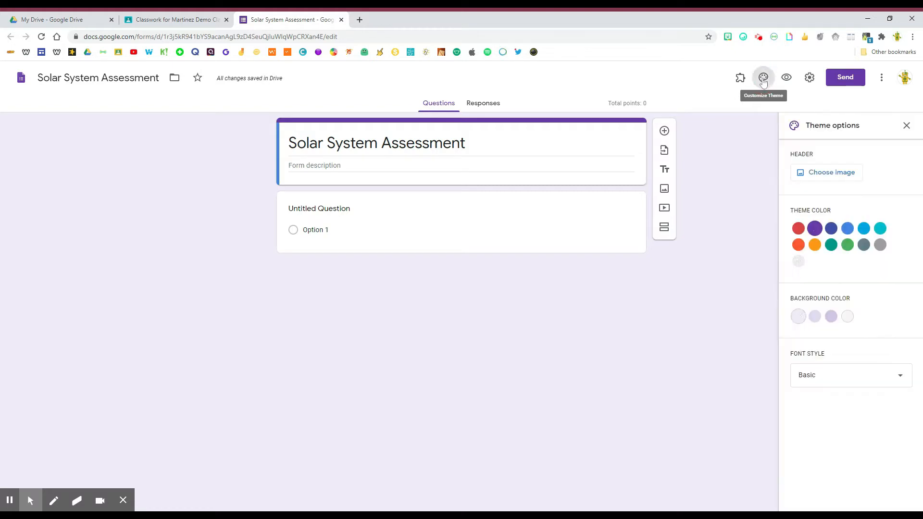
left_click(821, 174)
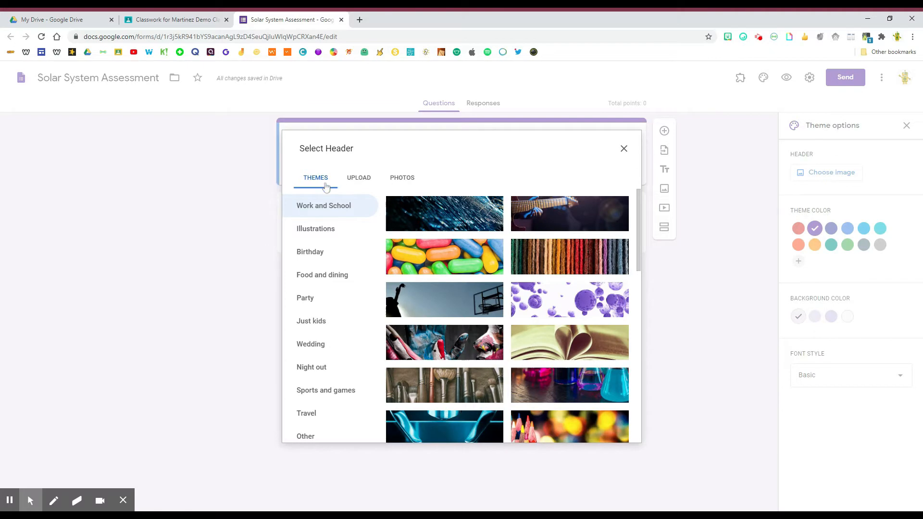
scroll(488, 313, "down", 10)
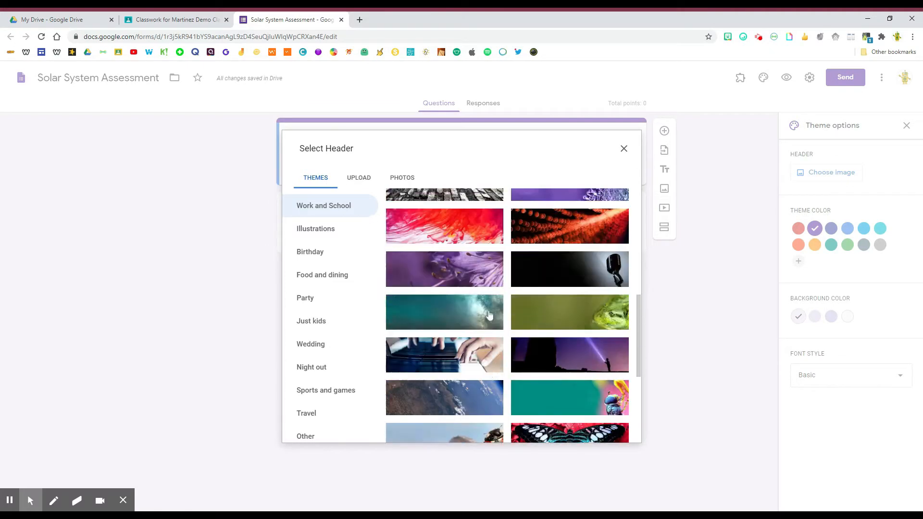
scroll(480, 298, "up", 10)
left_click(360, 178)
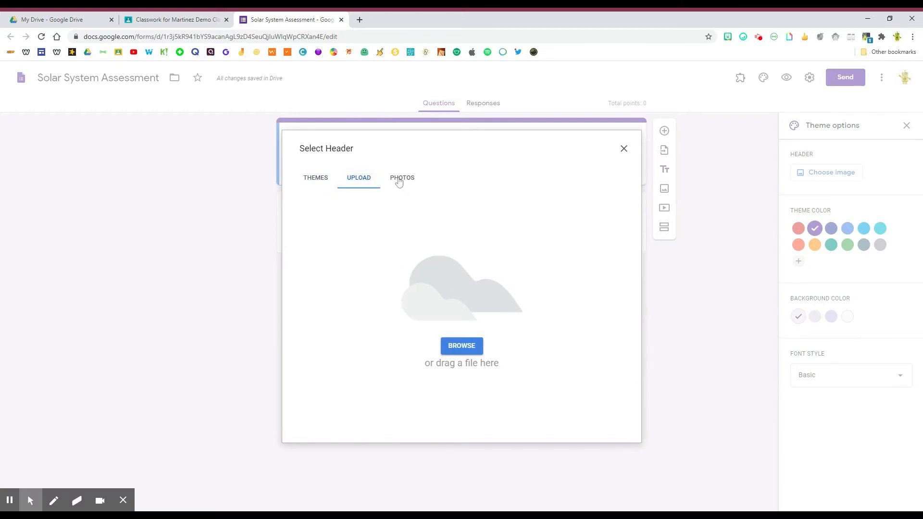
left_click(320, 178)
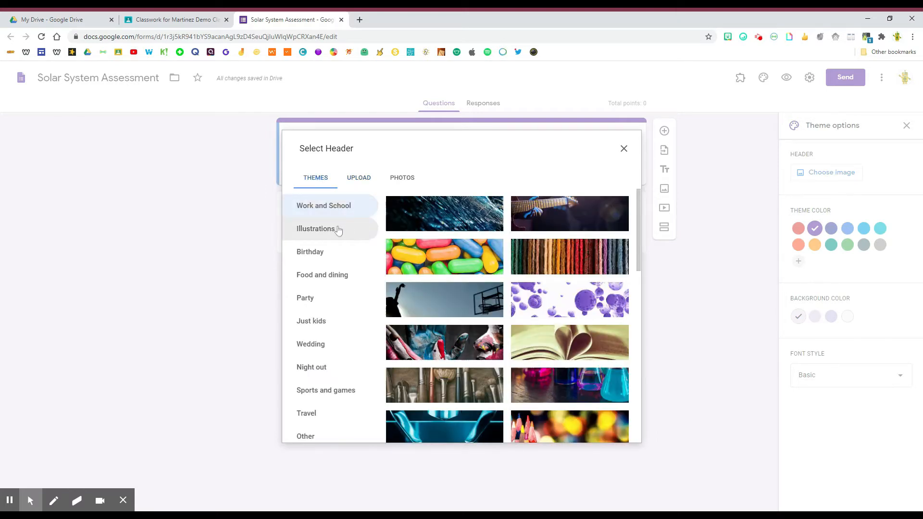
scroll(458, 347, "down", 10)
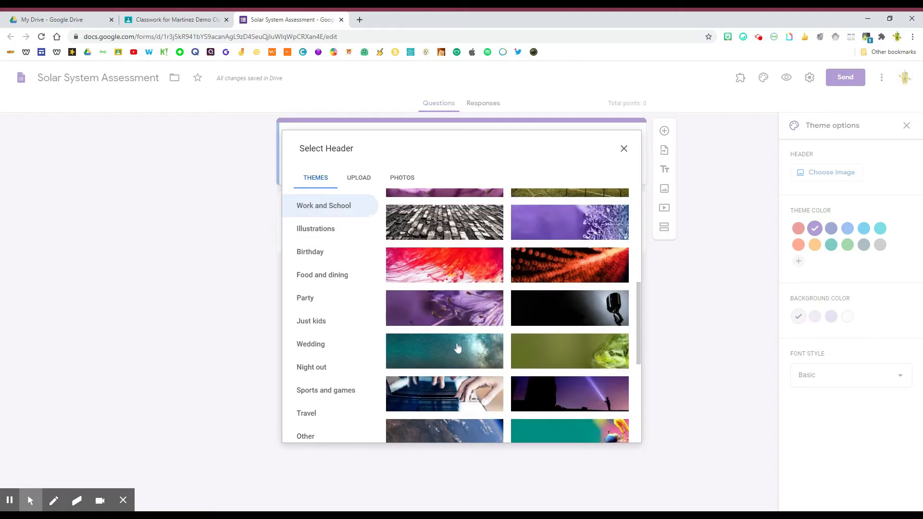
scroll(458, 348, "down", 2)
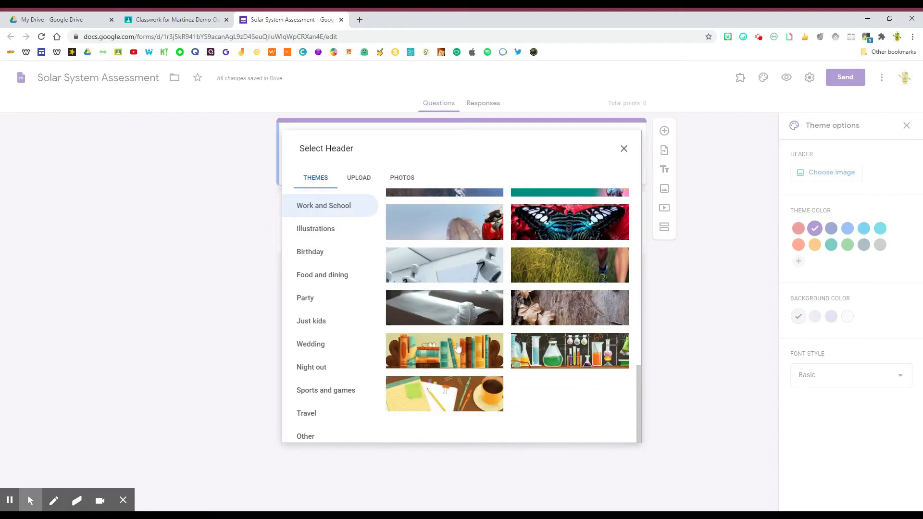
left_click(554, 349)
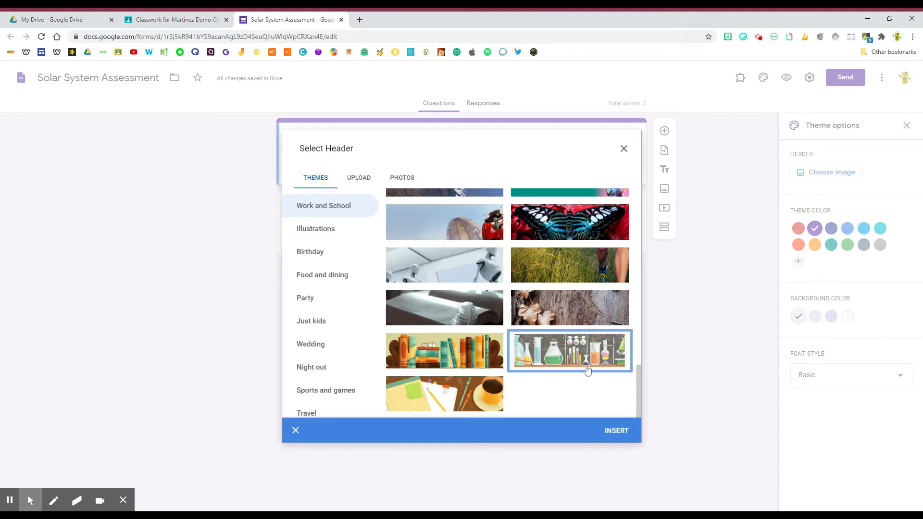
left_click(611, 432)
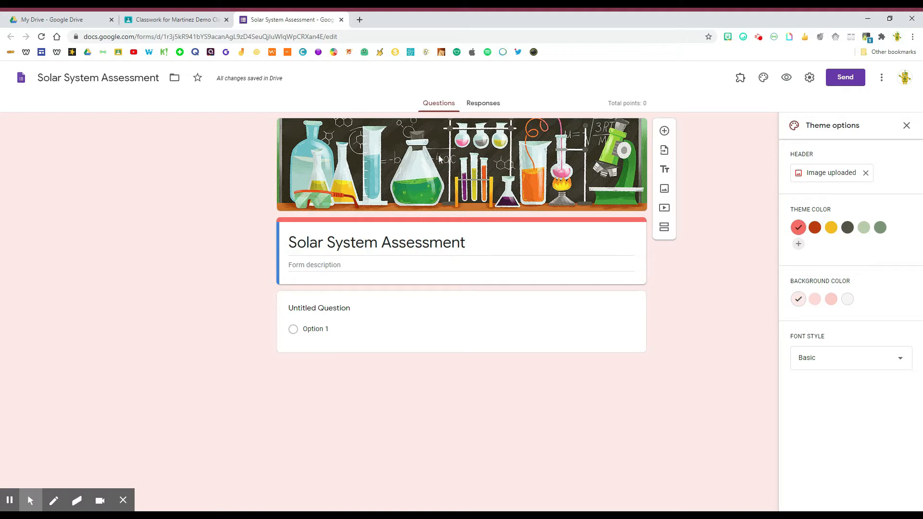
Step: Apply yellow as the form's theme color and add a custom bright green to the theme colors
left_click(831, 228)
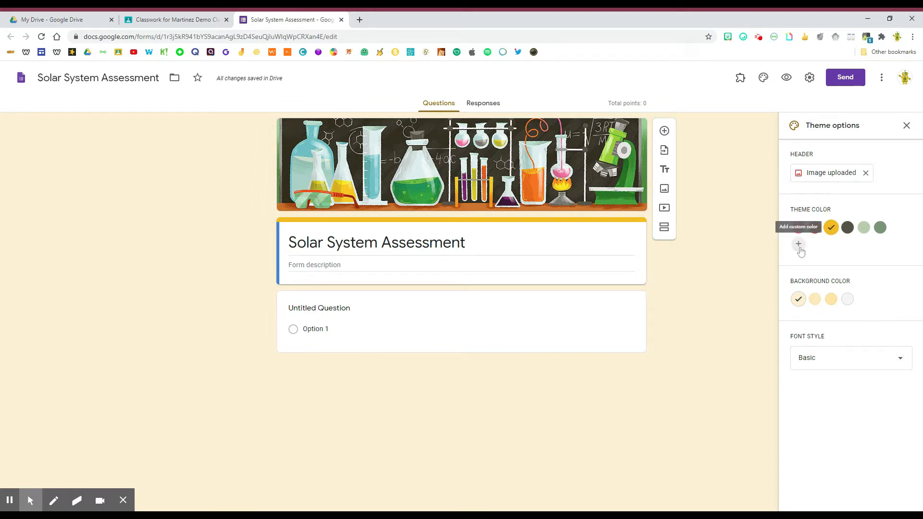
left_click(799, 248)
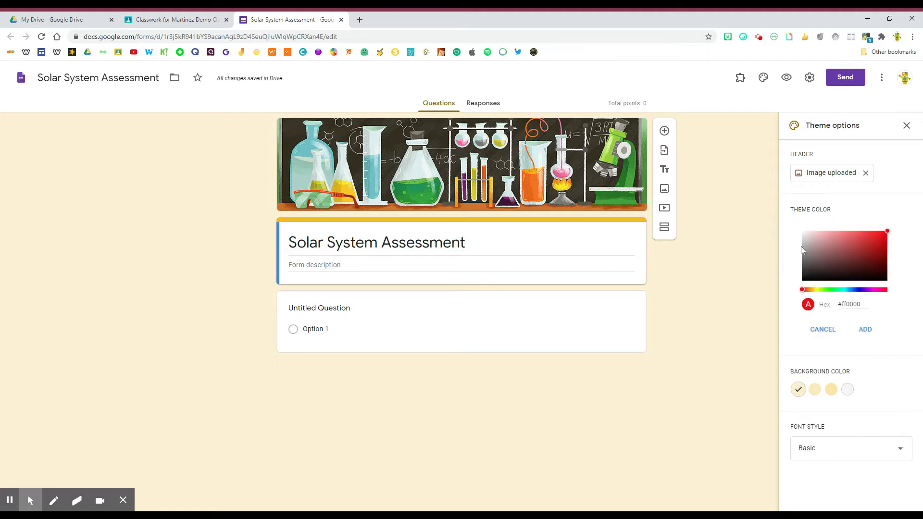
left_click_drag(804, 289, 834, 292)
left_click(878, 244)
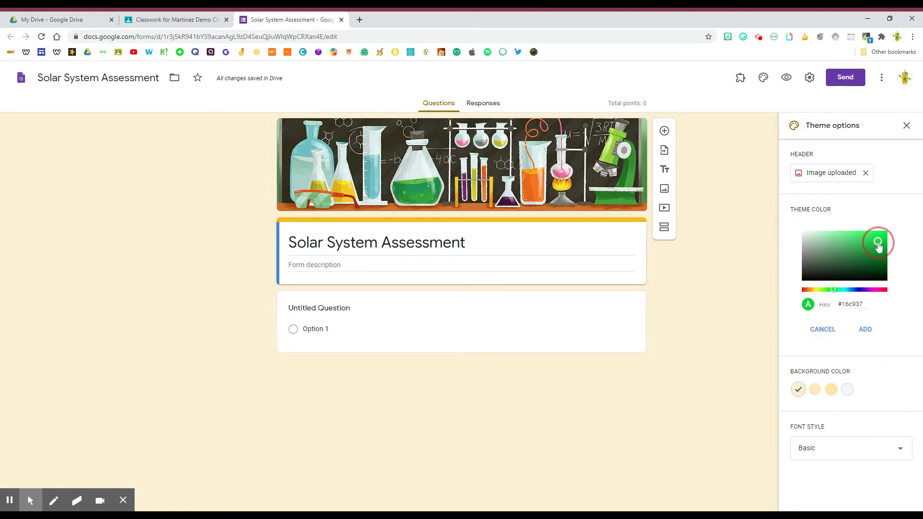
left_click_drag(877, 245, 877, 242)
left_click(865, 330)
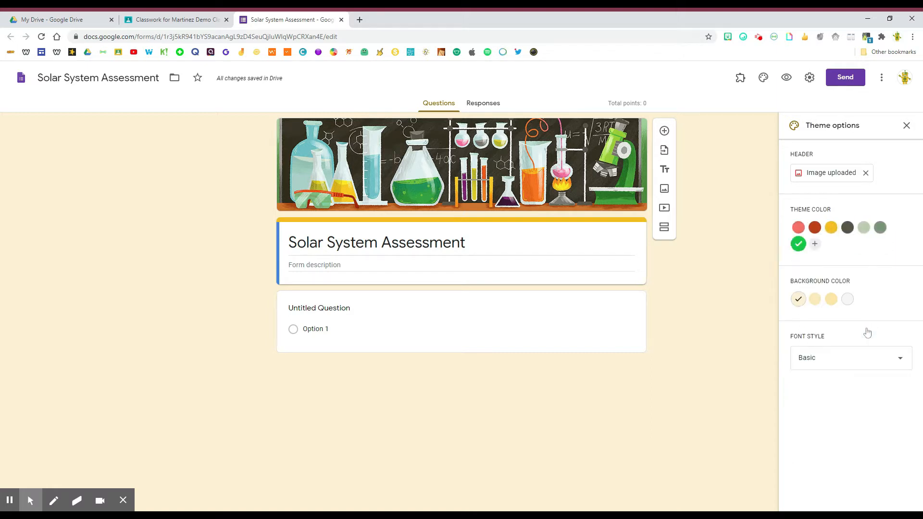
Step: Select yellow as the theme color, set the font style to Playful, and close the theme options
left_click(831, 228)
left_click(835, 357)
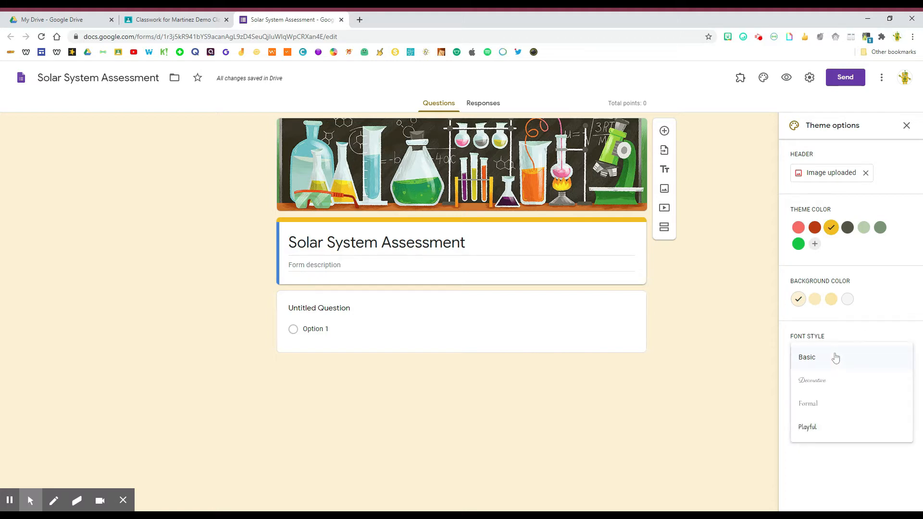
left_click(817, 434)
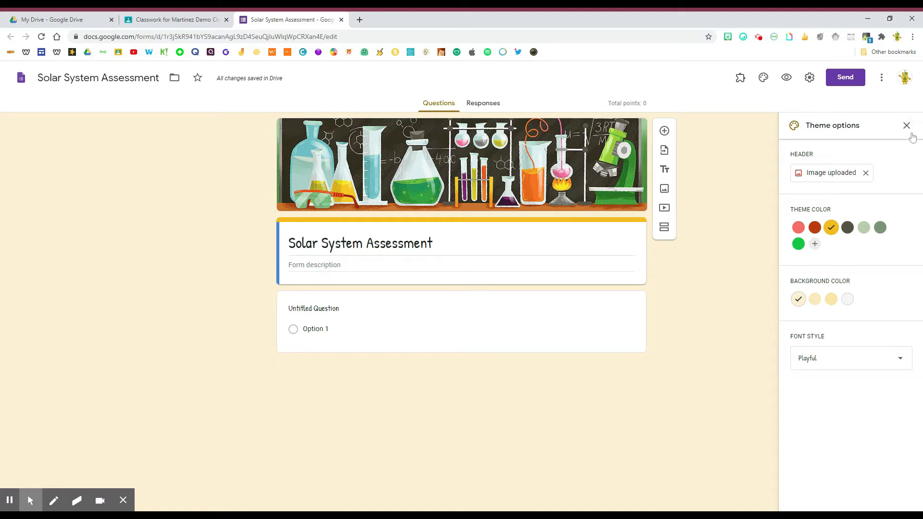
left_click(908, 127)
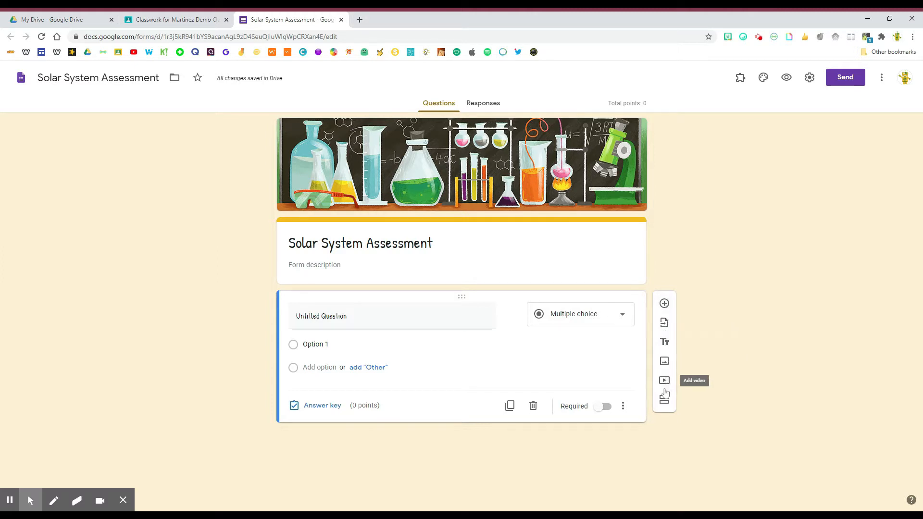
Step: Add a new blank question to the form and delete the original untitled question
left_click(664, 304)
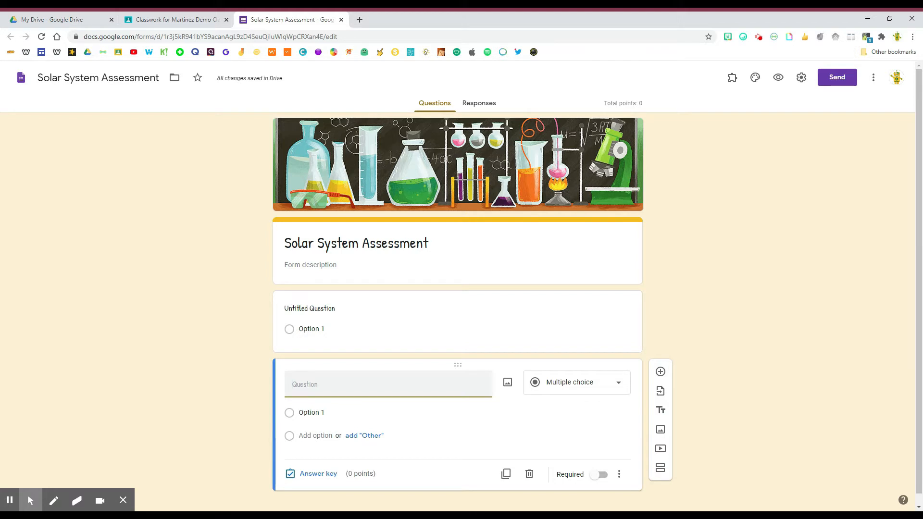
left_click(361, 329)
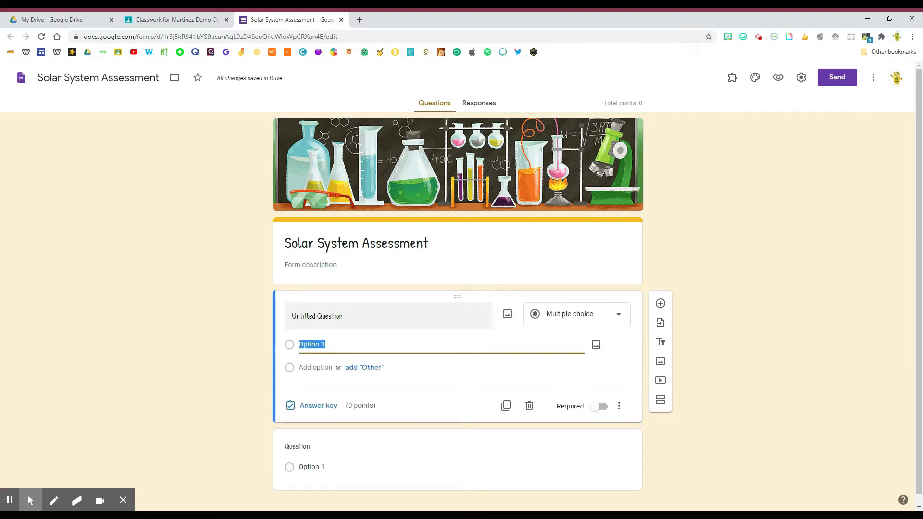
left_click(529, 406)
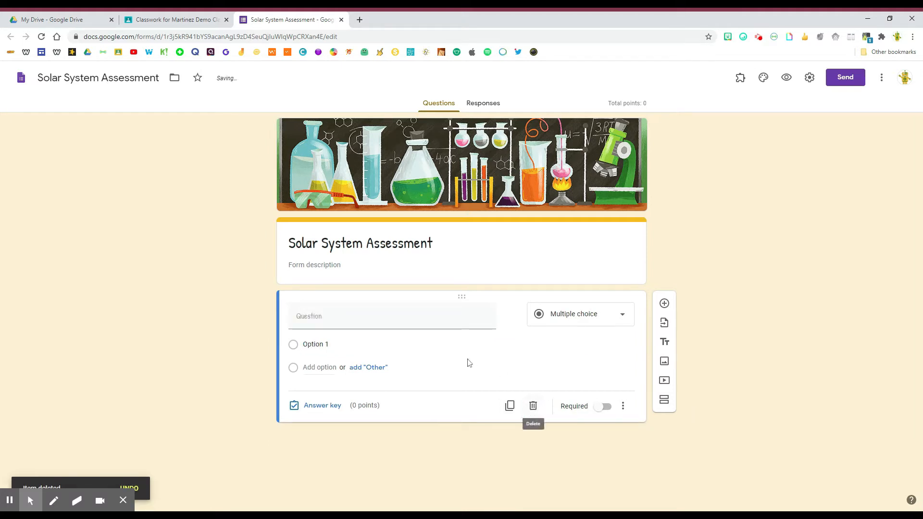
Step: Title the blank question "First Name" and make the short answer required
left_click(340, 317)
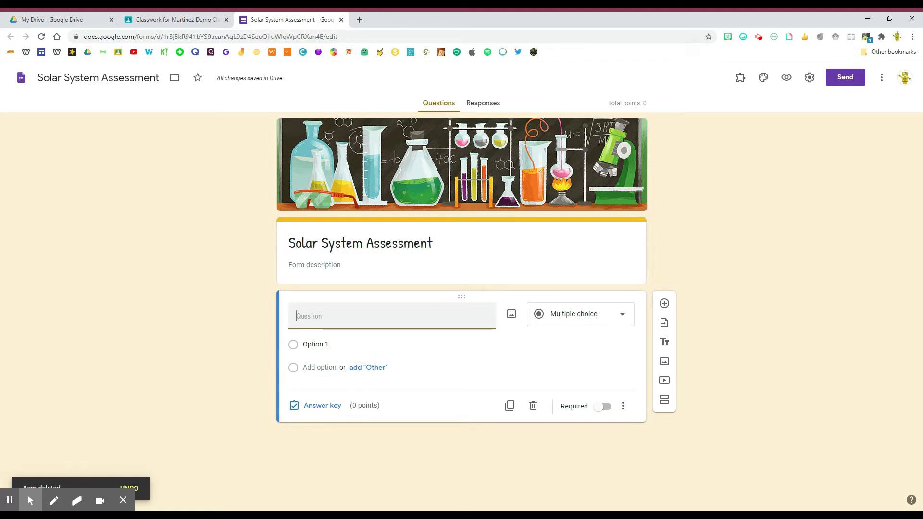
type("First ")
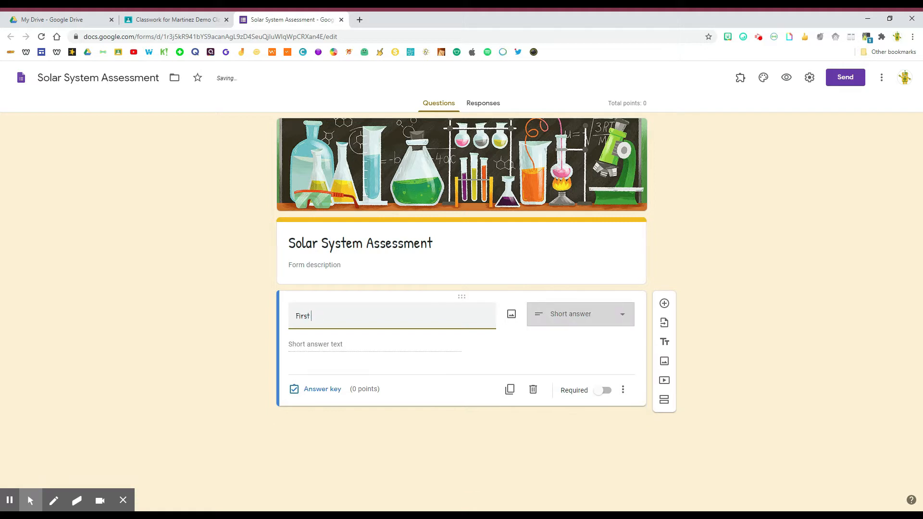
type("Name")
key("BackSpace")
key("BackSpace")
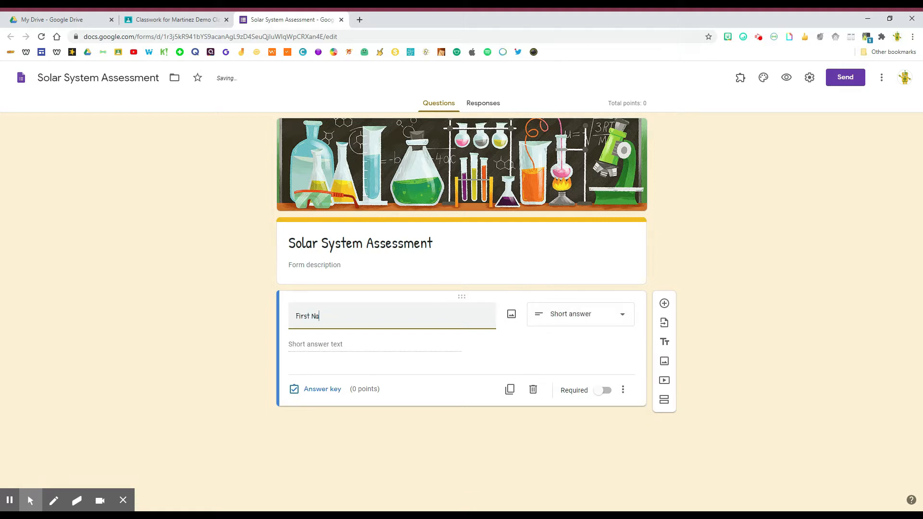
type("me")
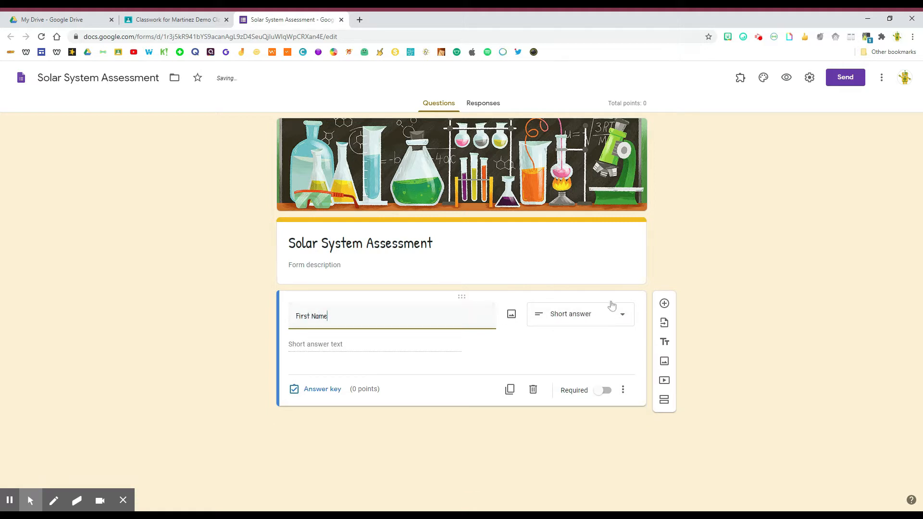
left_click(605, 392)
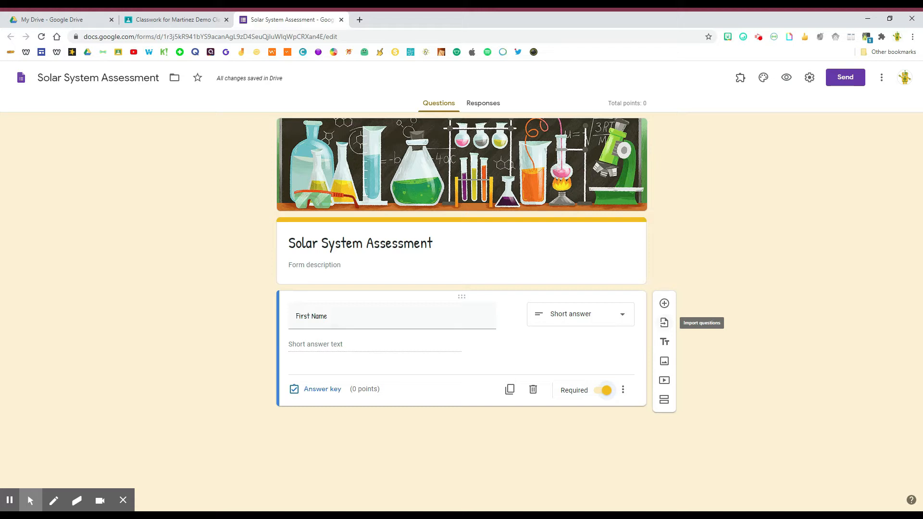
Step: Choose the Solar System Quiz form as the source for importing questions
left_click(664, 323)
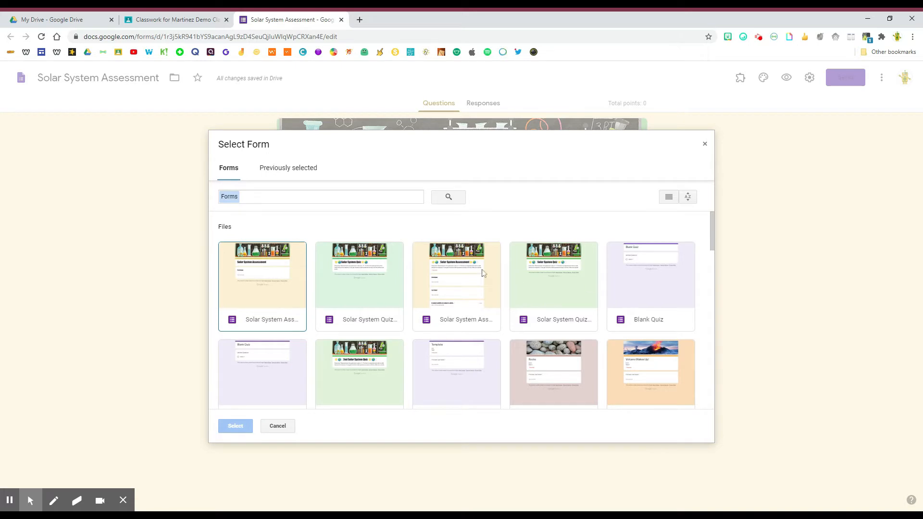
left_click(364, 300)
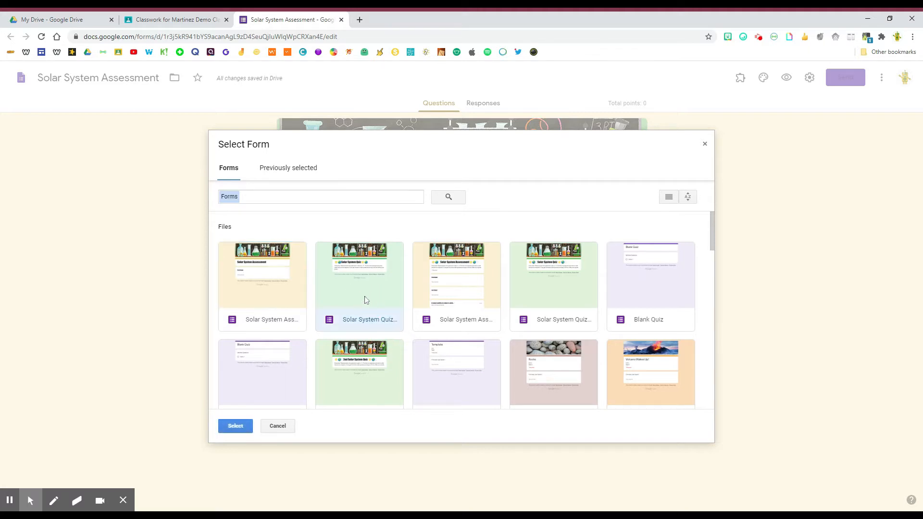
double_click(365, 297)
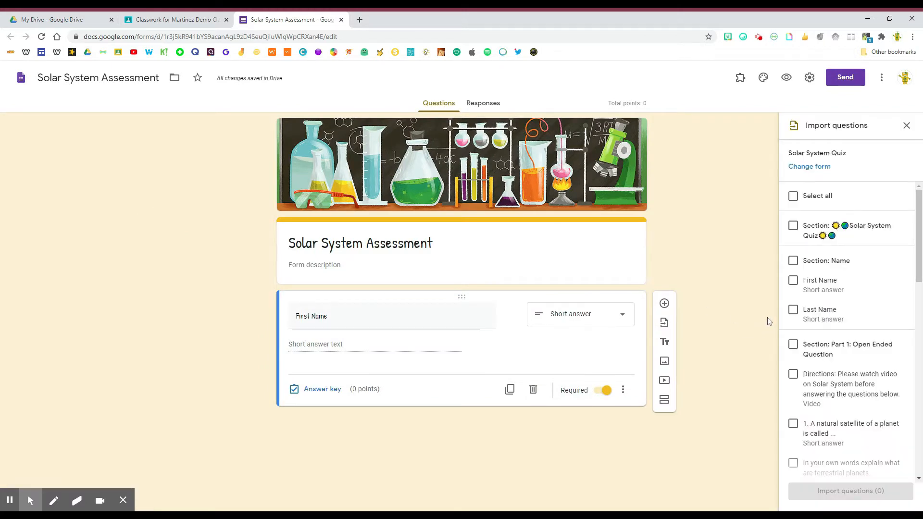
left_click(793, 310)
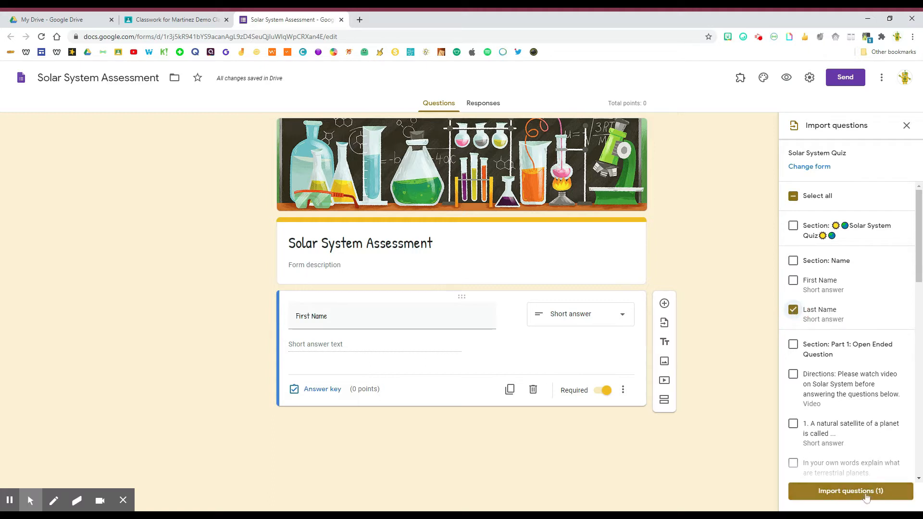
scroll(855, 459, "down", 9)
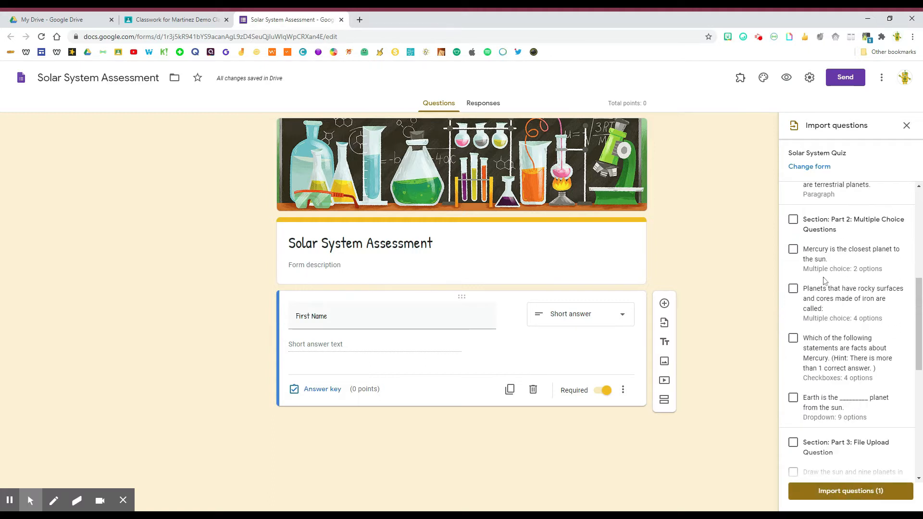
scroll(828, 368, "down", 3)
scroll(836, 385, "up", 12)
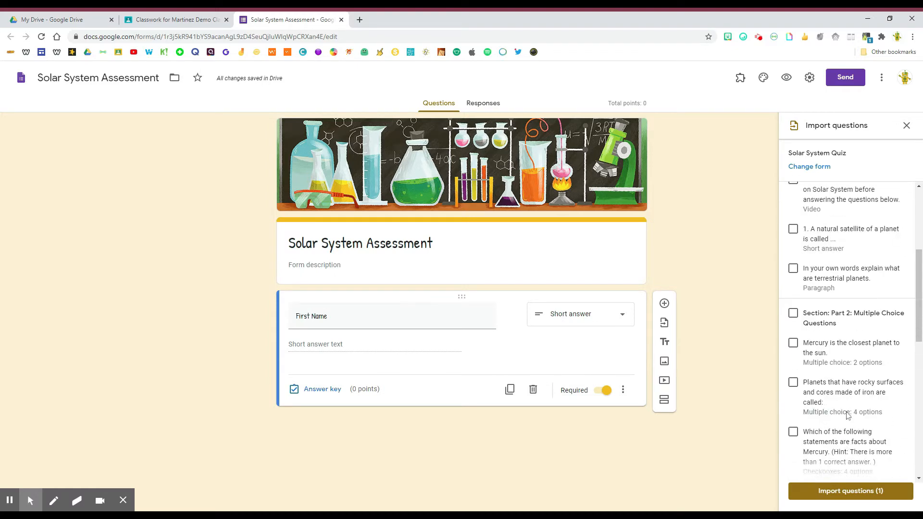
left_click(792, 261)
left_click(793, 260)
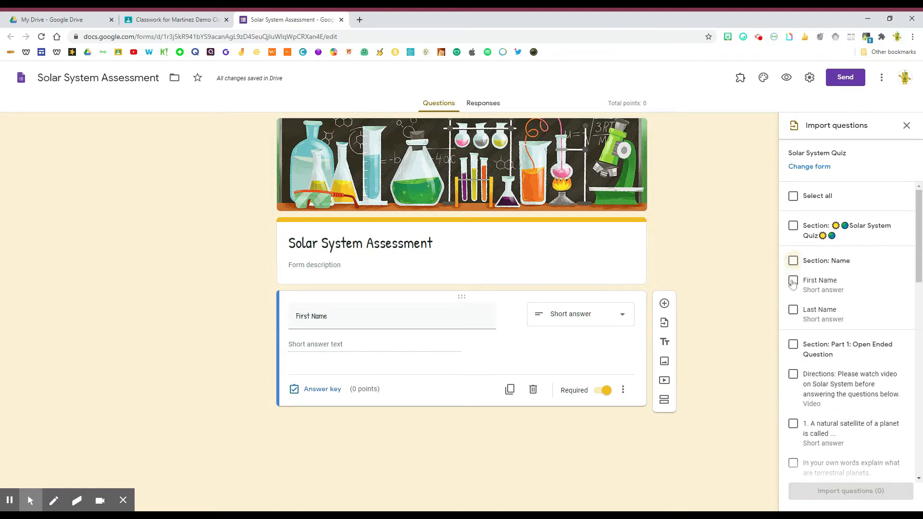
left_click(792, 345)
left_click(793, 345)
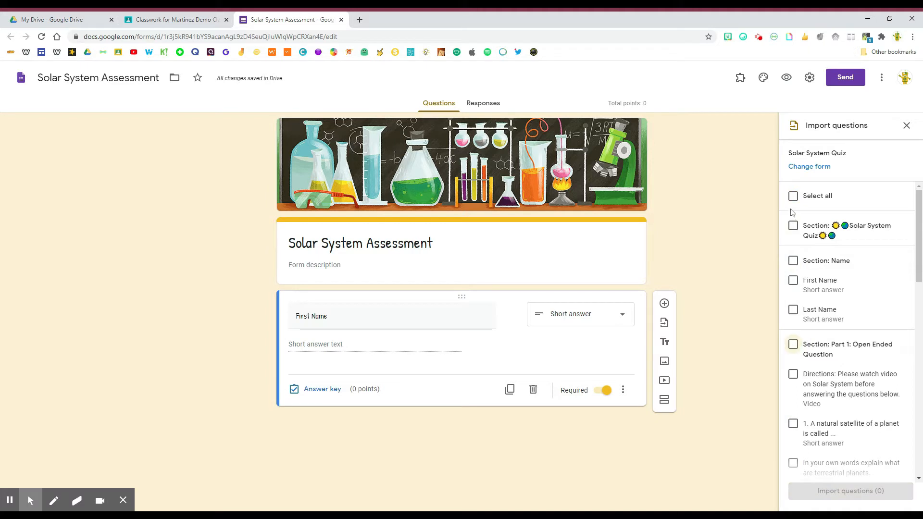
Step: Import only the Last Name short answer question from the Solar System Quiz
left_click(793, 310)
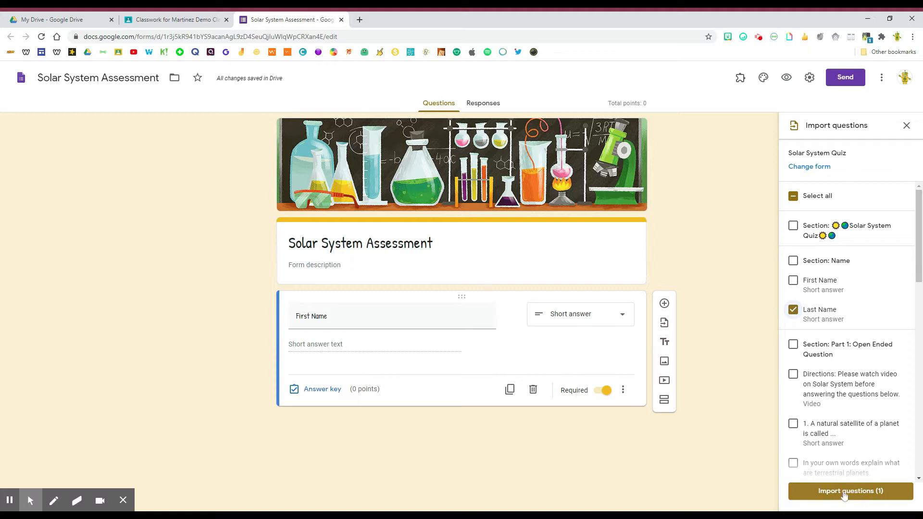
left_click(843, 494)
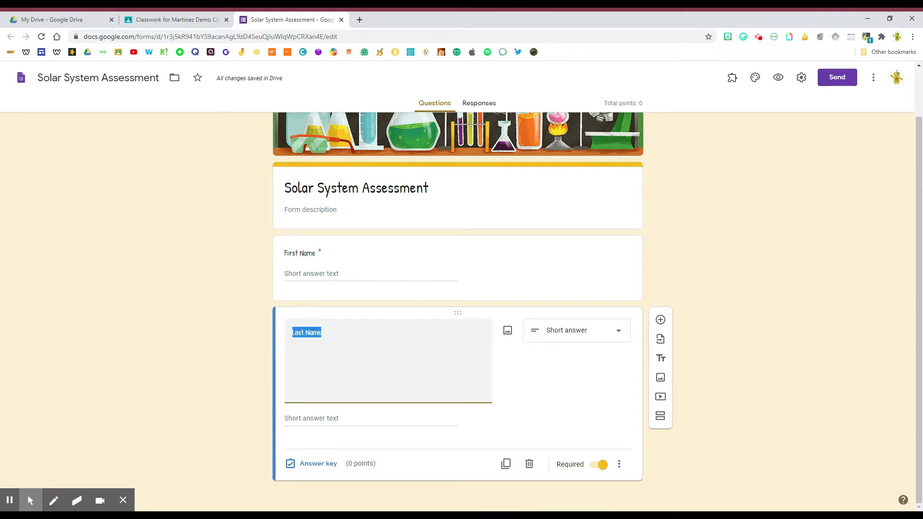
left_click(322, 390)
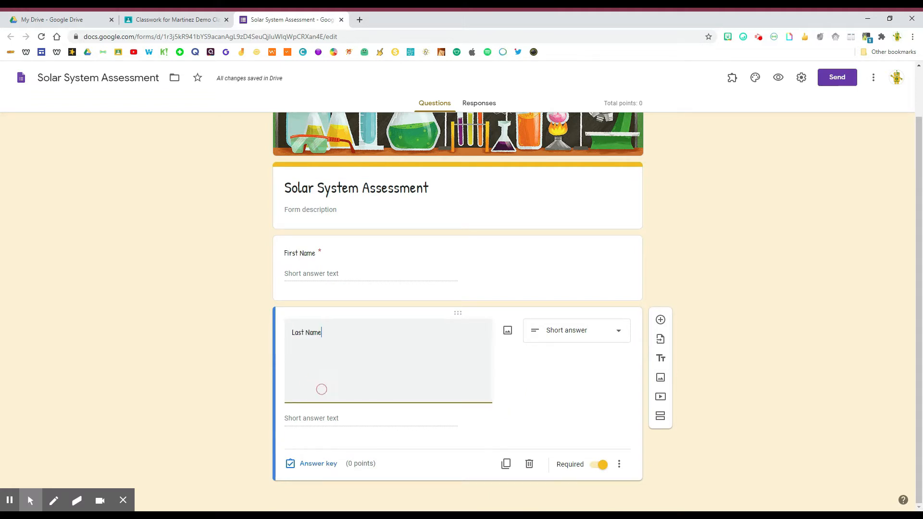
left_click(548, 393)
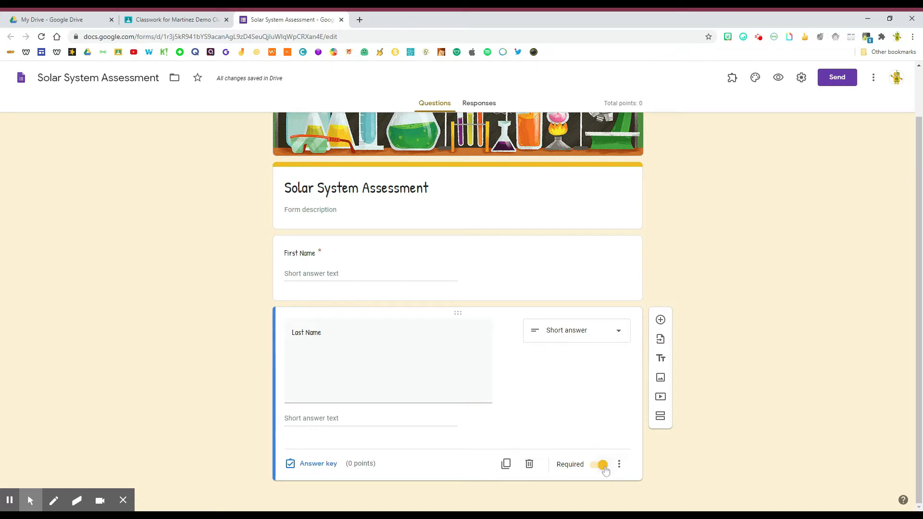
left_click(11, 501)
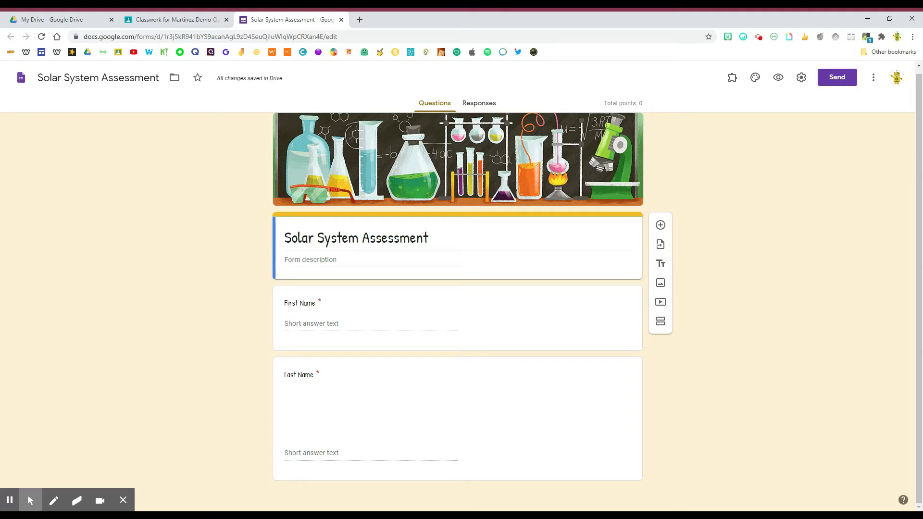
Step: Set the form description to "Directions: Please answer the questions in sections 1-5."
left_click(312, 260)
left_click(313, 260)
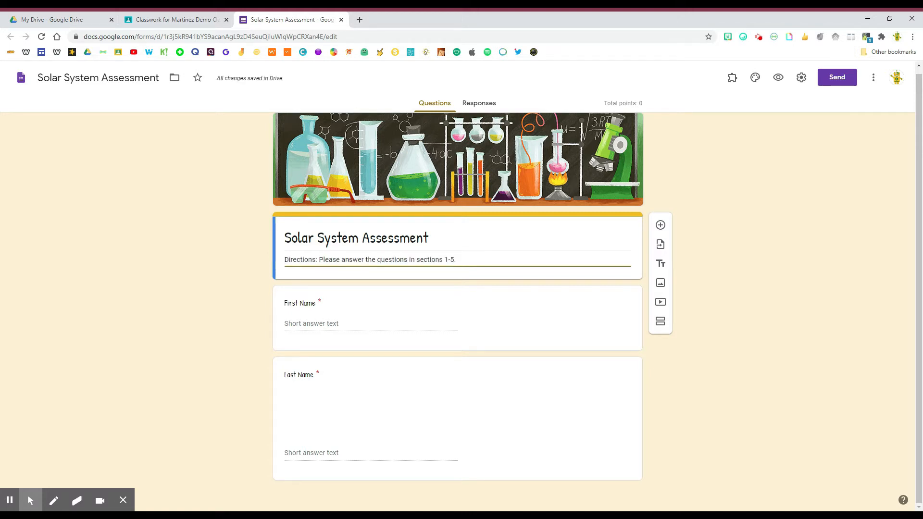
Step: Add a title-and-description block titled "Directions: Please answer the questions in sections 1-5." below the header and delete it
left_click(661, 266)
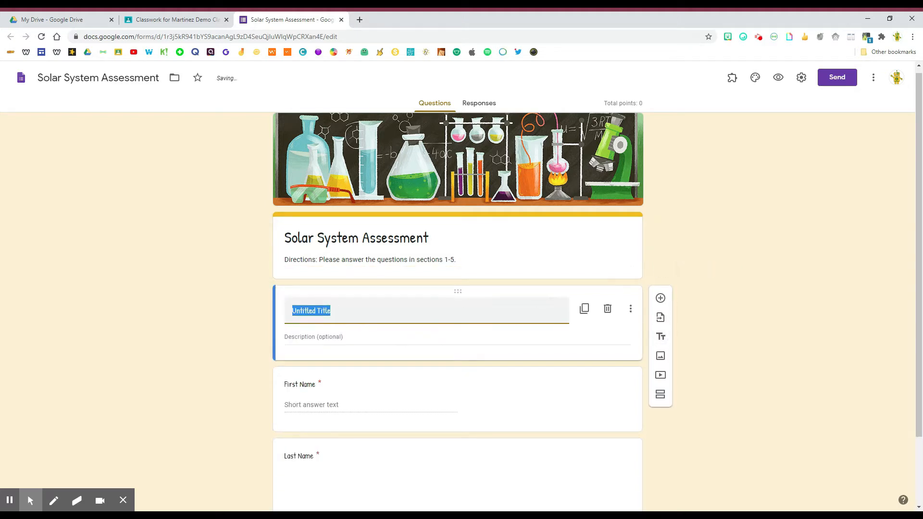
key("BackSpace")
type("Directions: Please answer the questions in sections 1-5.")
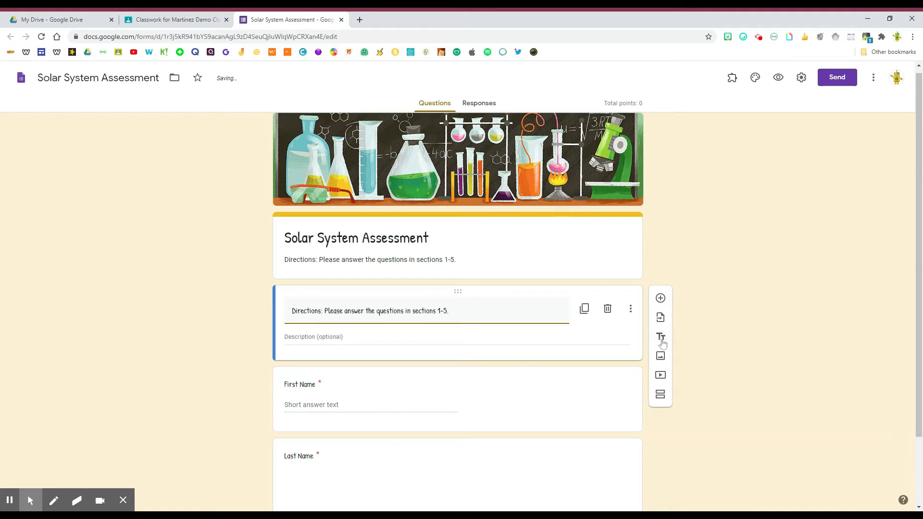
left_click(702, 346)
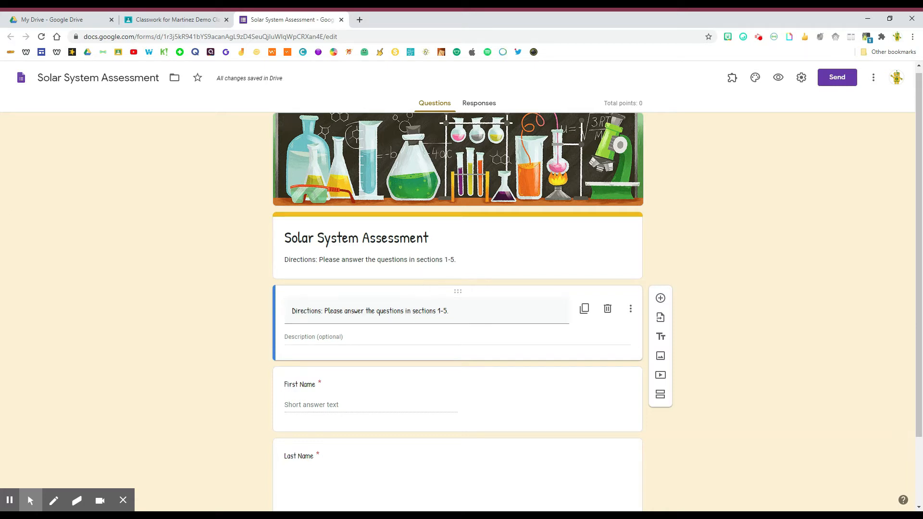
left_click(607, 310)
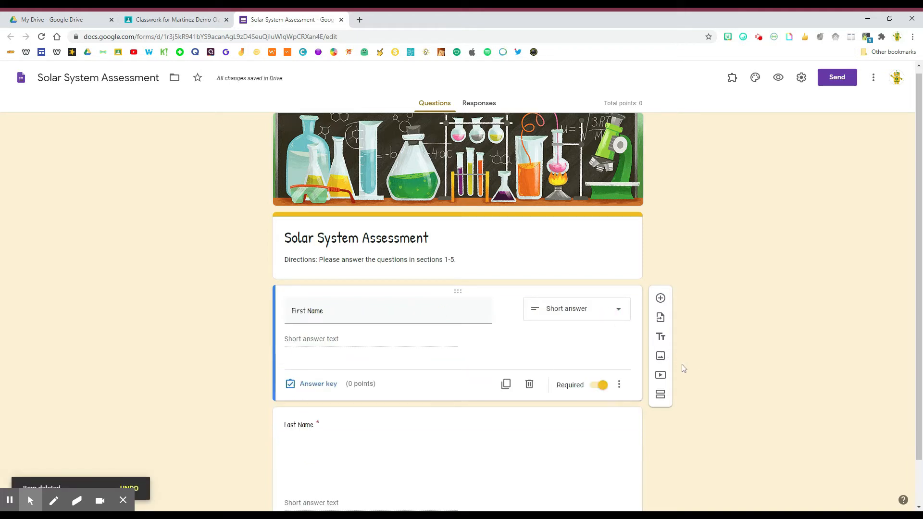
Step: Upload "The Solar System" banner image from the computer and insert it directly below the form header
left_click(634, 278)
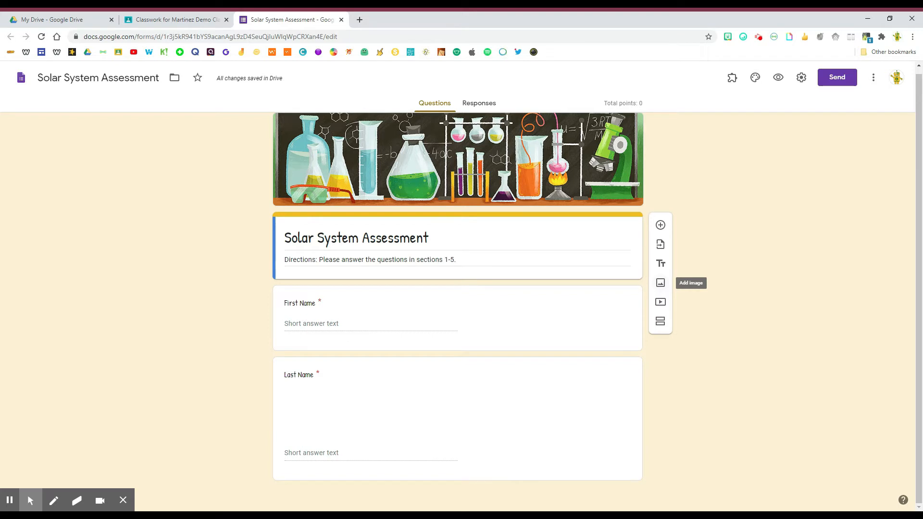
left_click(661, 283)
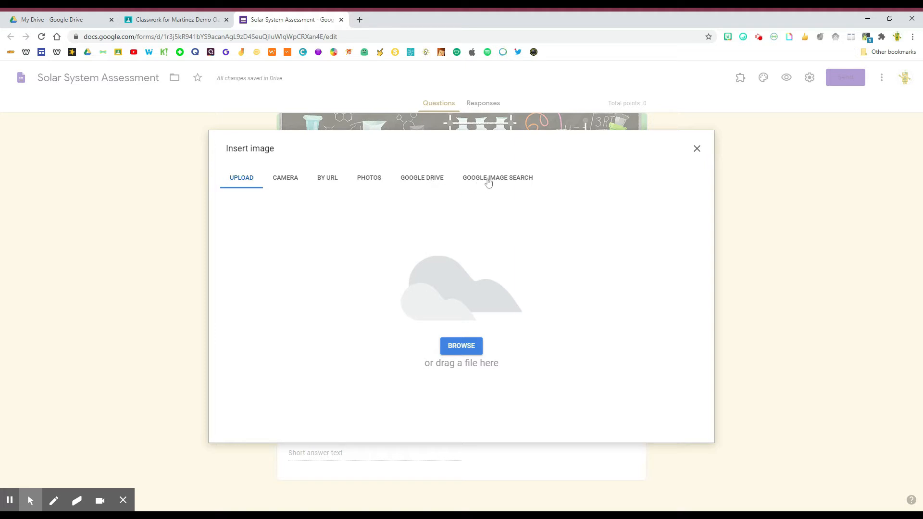
left_click(470, 348)
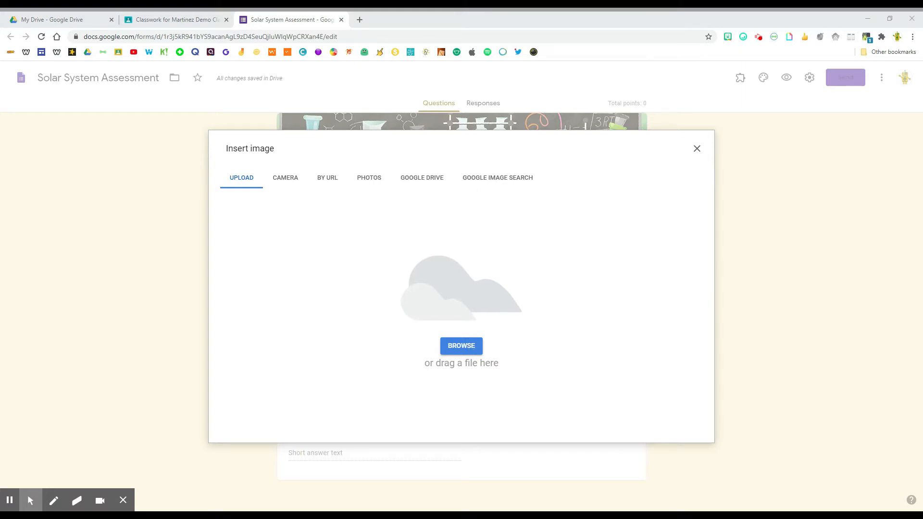
double_click(258, 234)
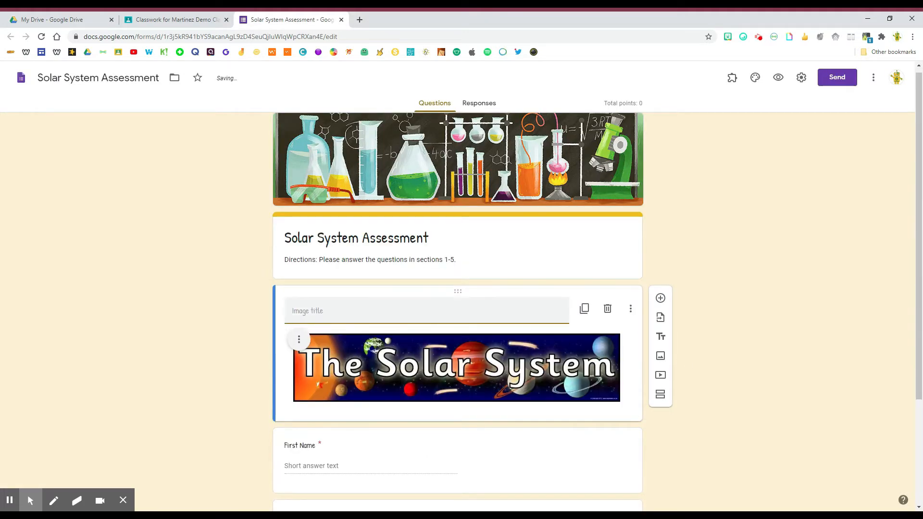
left_click(702, 427)
scroll(639, 418, "down", 3)
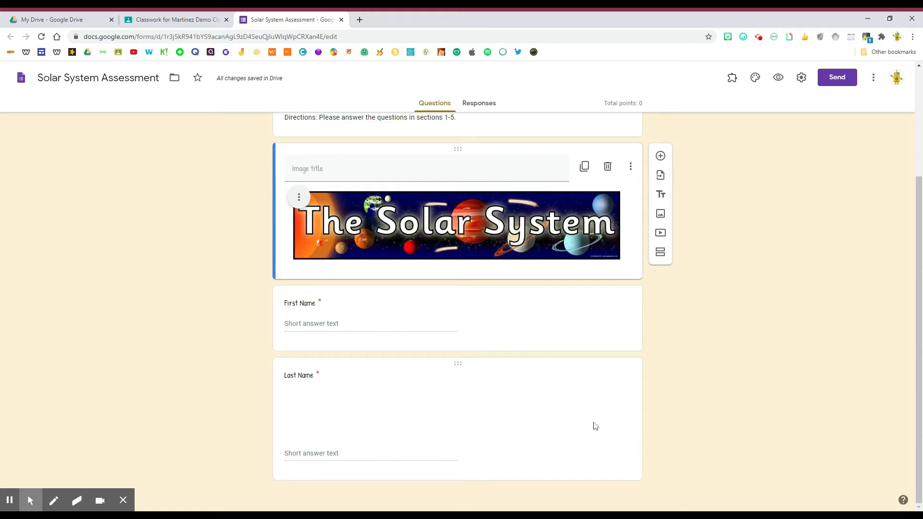
left_click(9, 501)
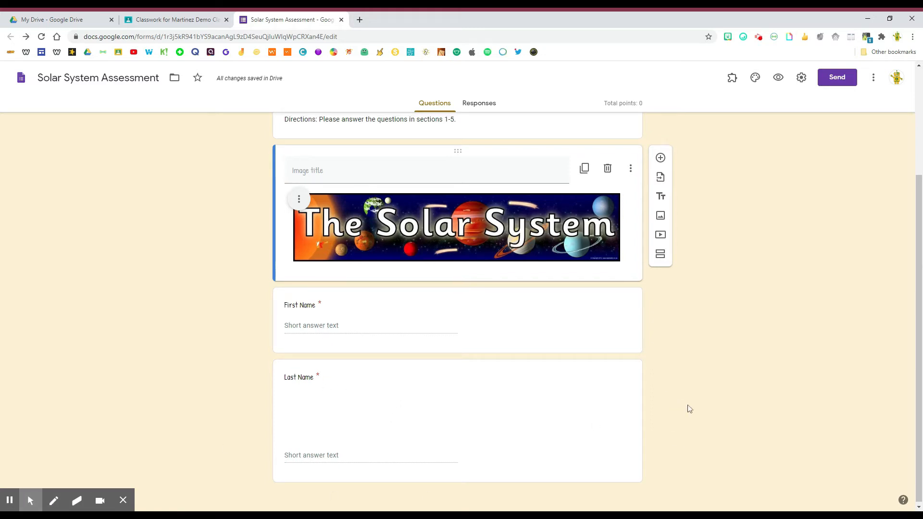
Step: Search YouTube for "solar system video" and insert "Solar System 101 | National Geographic" below the banner image
left_click(662, 240)
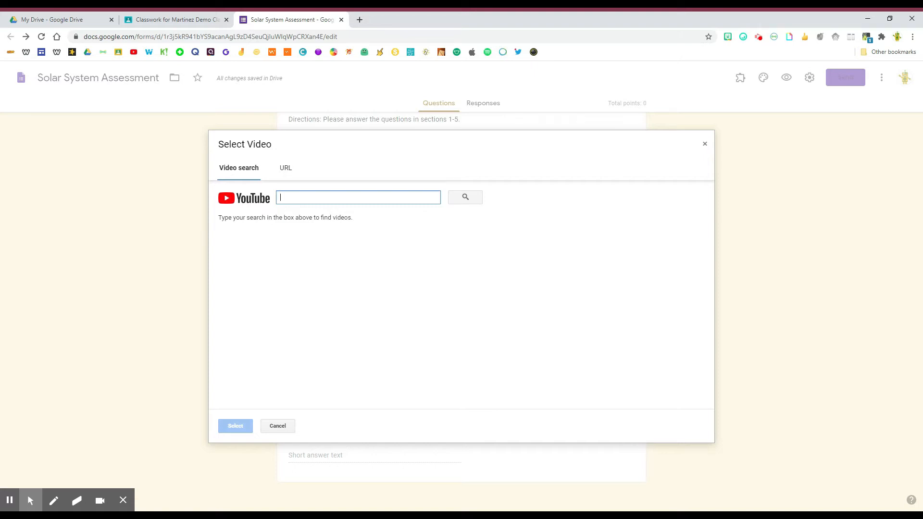
left_click(287, 169)
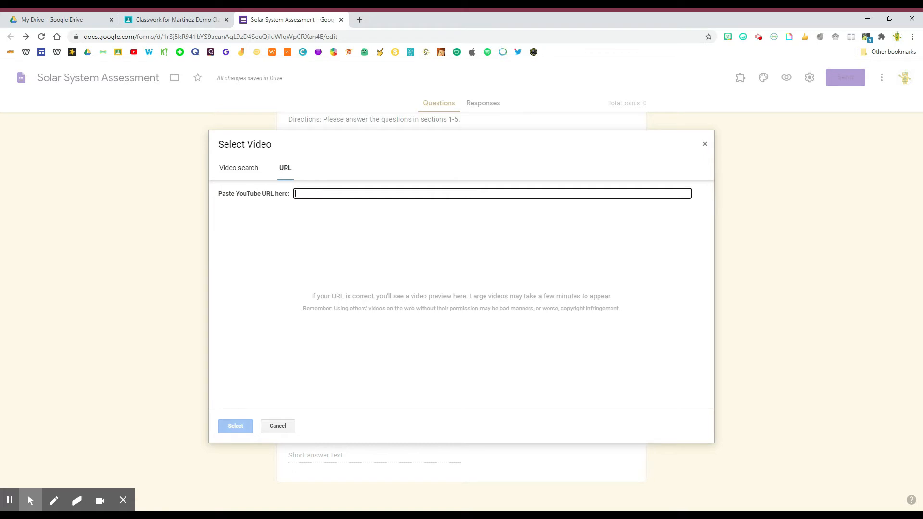
left_click(247, 172)
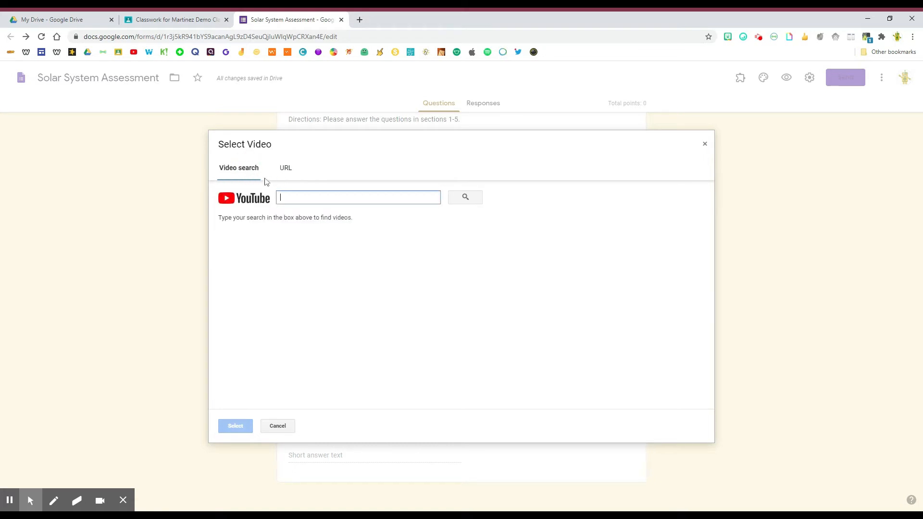
type("s")
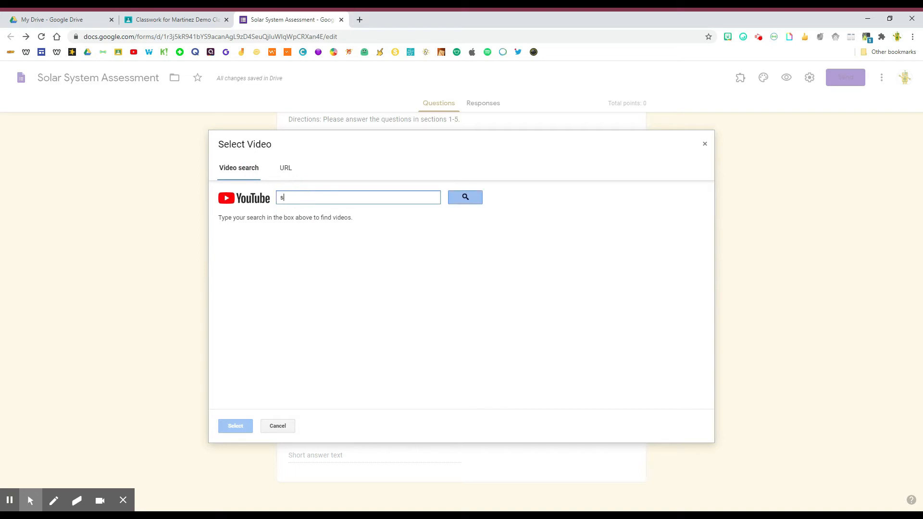
type("olar")
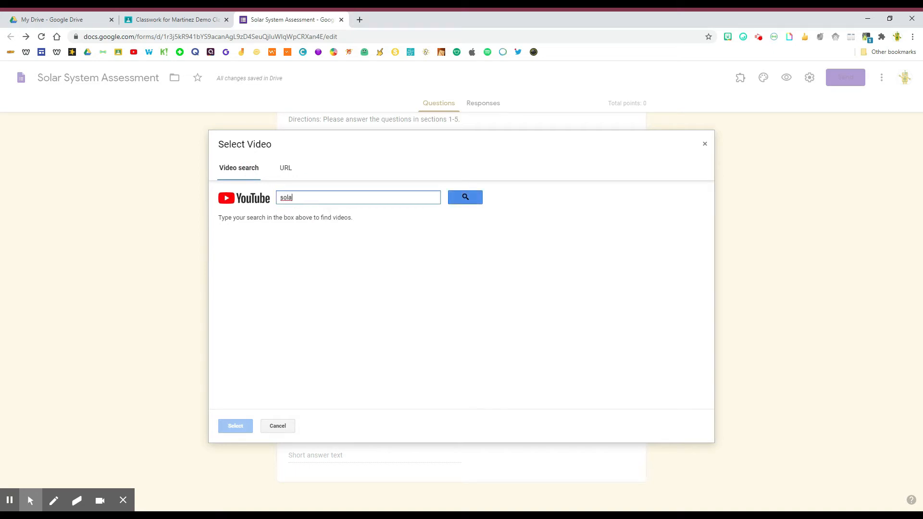
type(" video")
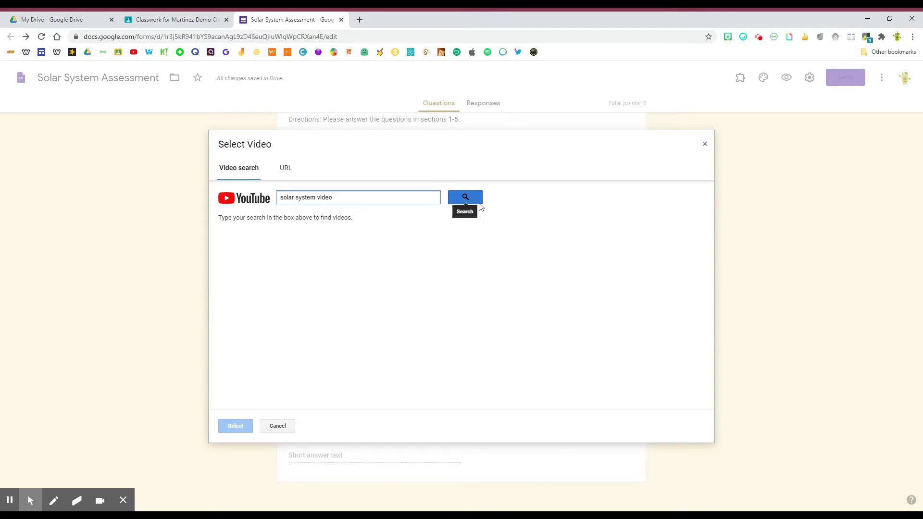
left_click(479, 202)
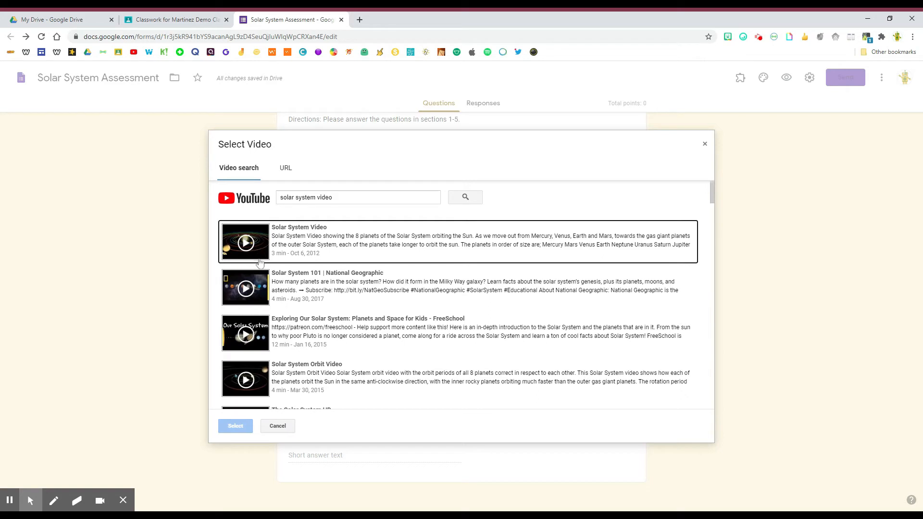
left_click(254, 287)
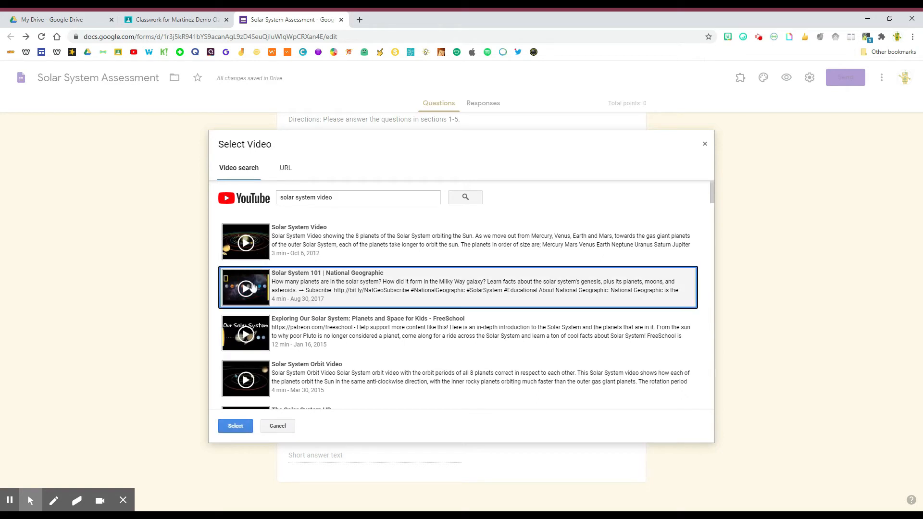
left_click(235, 426)
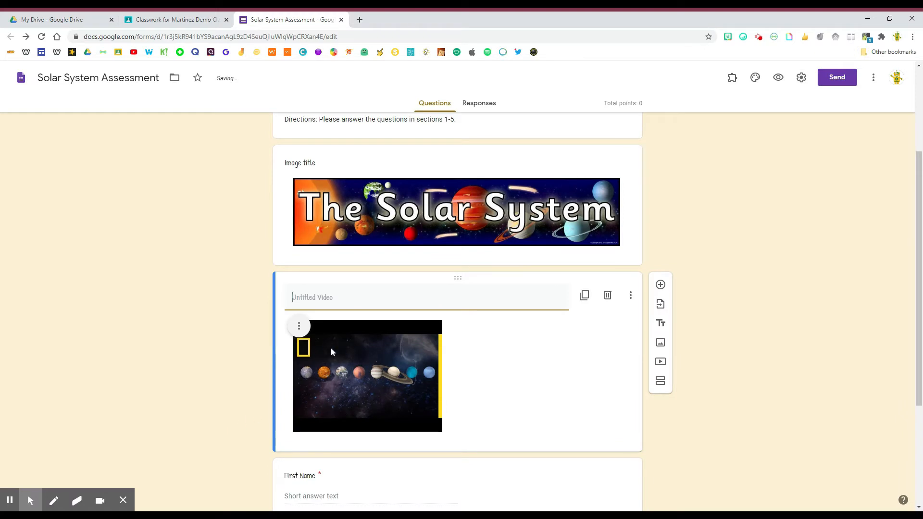
Step: Center align the inserted Solar System 101 video within its block
left_click(299, 327)
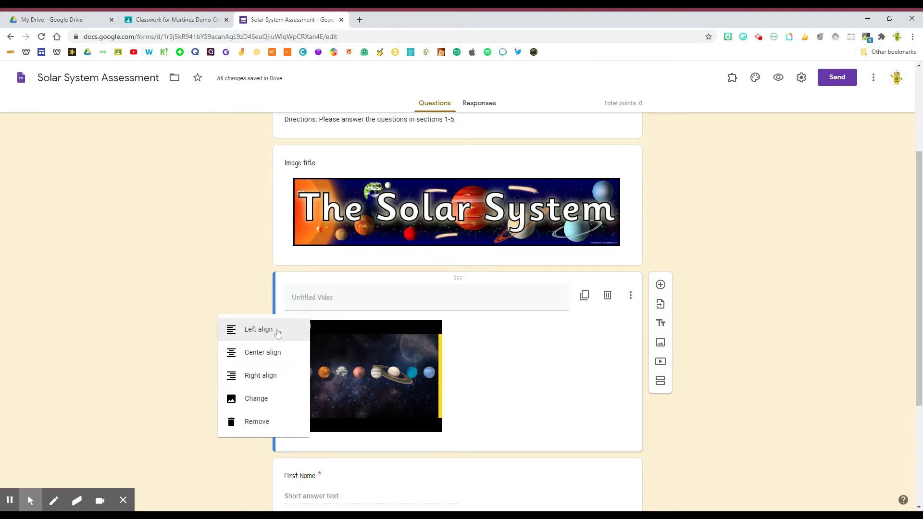
left_click(264, 358)
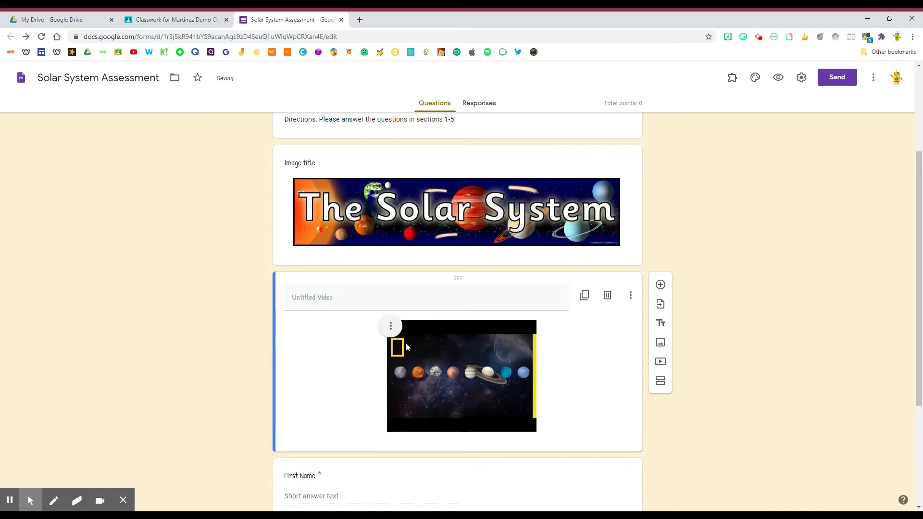
left_click(391, 327)
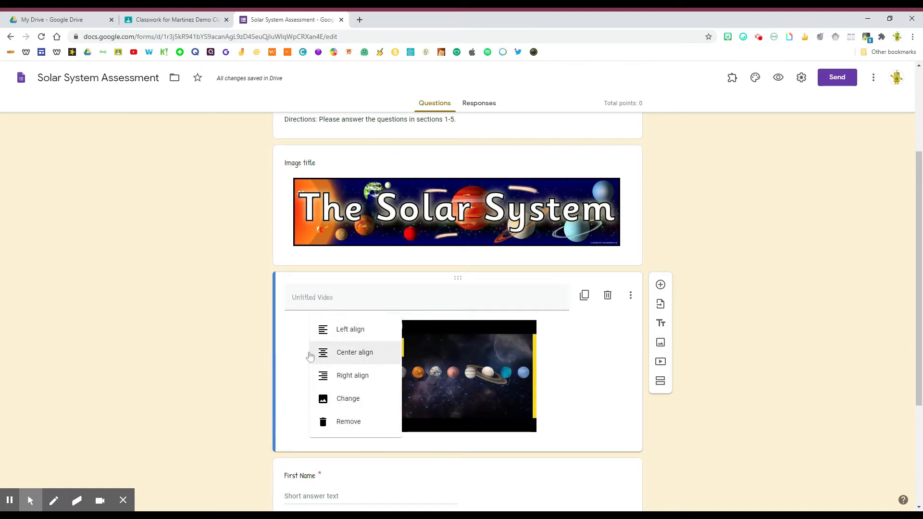
left_click(287, 348)
Step: Title the video block "Watch the following video before working on the assessment questions."
left_click(308, 299)
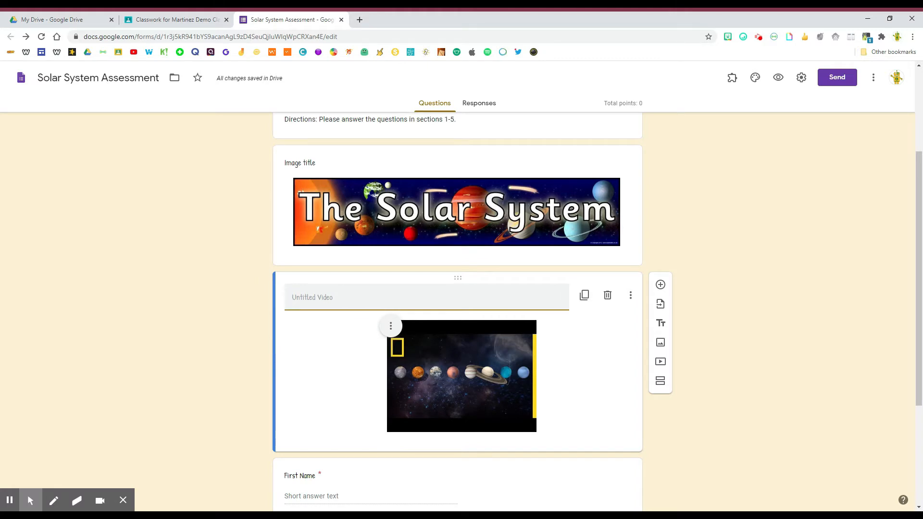
type("WAtch")
key("BackSpace")
key("BackSpace")
key("BackSpace")
key("BackSpace")
type("a")
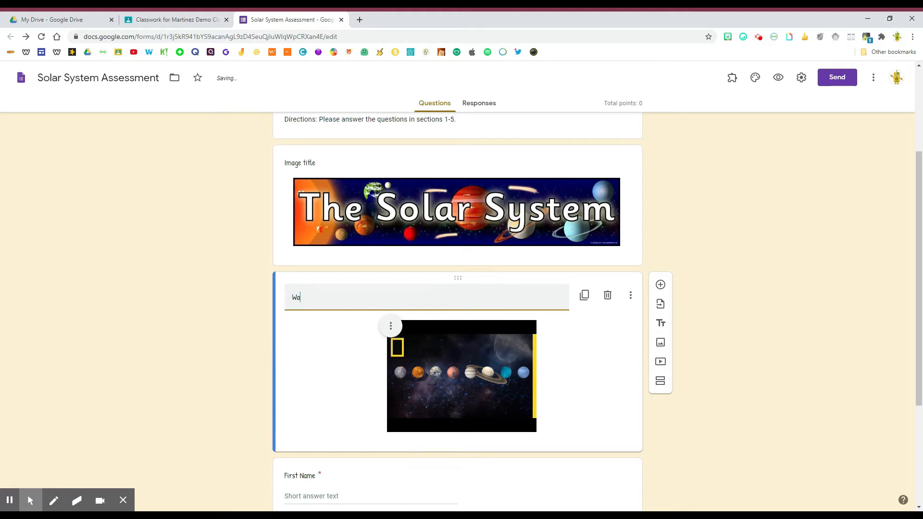
type("tch the following video before")
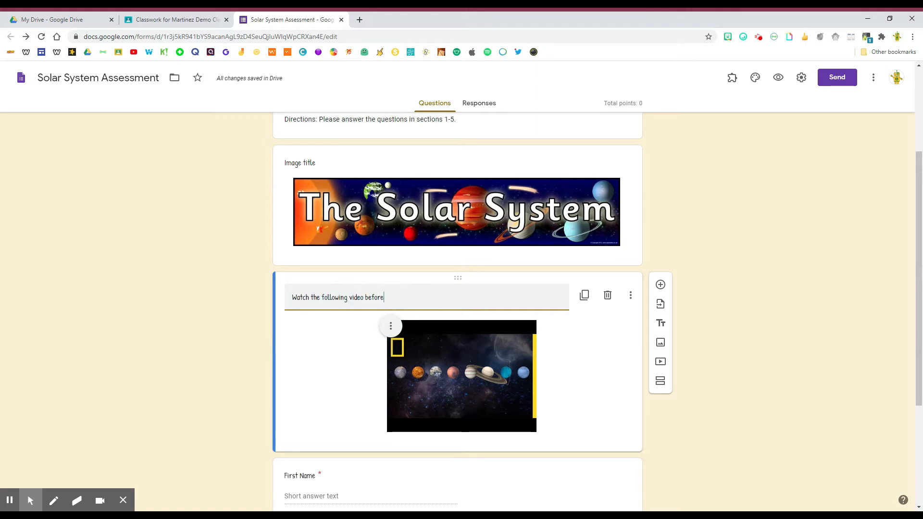
type(" working on the")
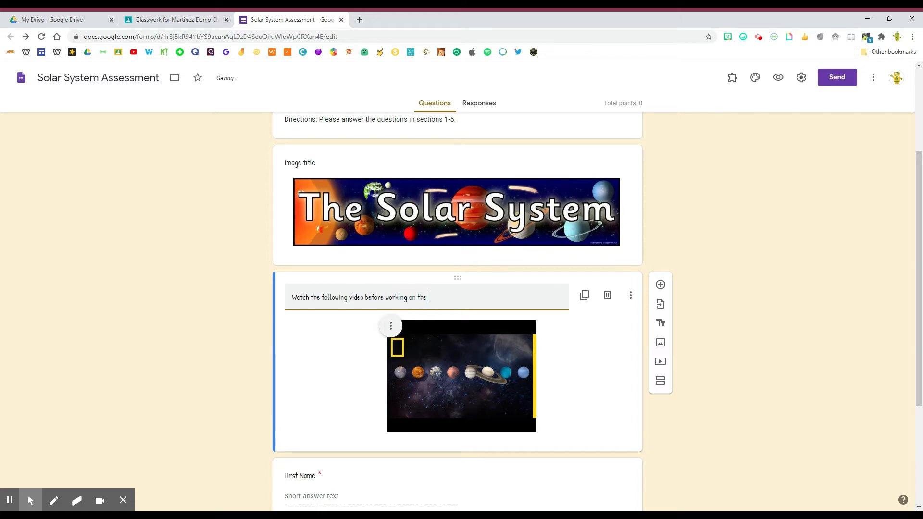
type(" assessment questions.")
Step: Add a section titled "Video Introduction" directly below the form header and set section 1 to go to section 2 (Video Introduction)
scroll(683, 281, "down", 3)
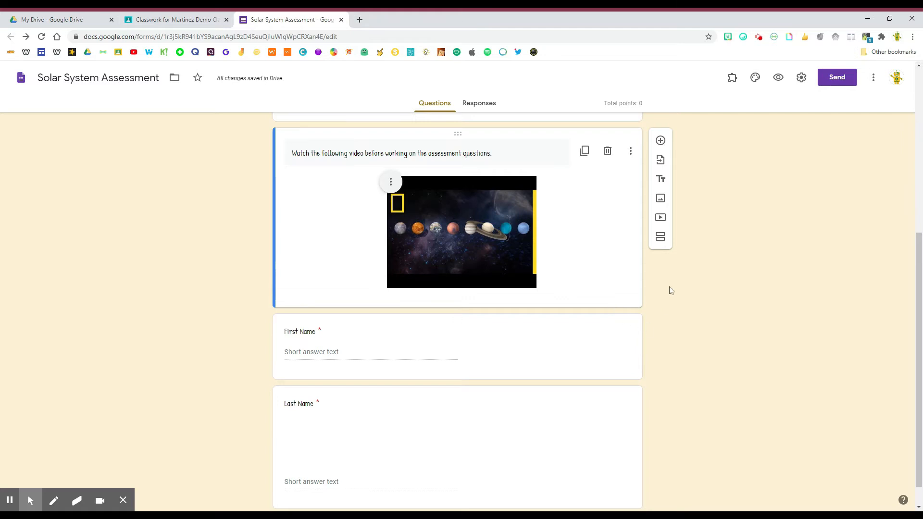
scroll(670, 288, "up", 4)
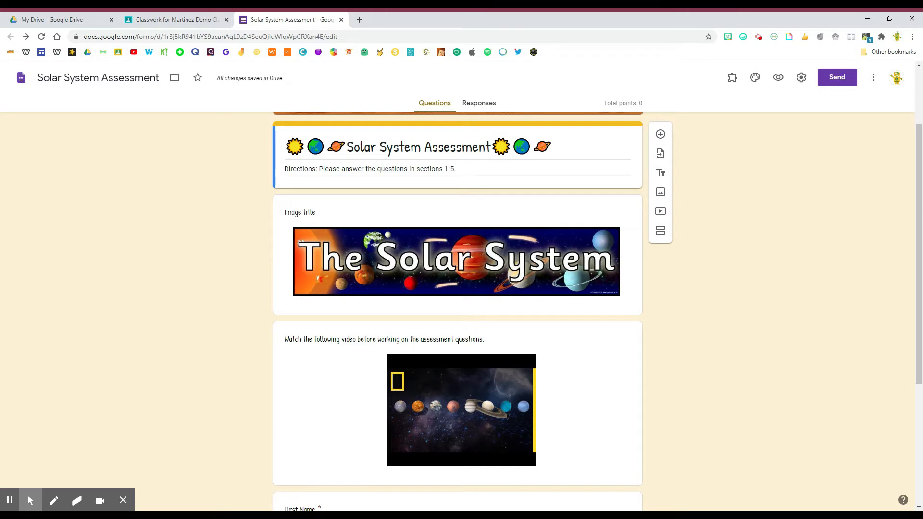
left_click(661, 233)
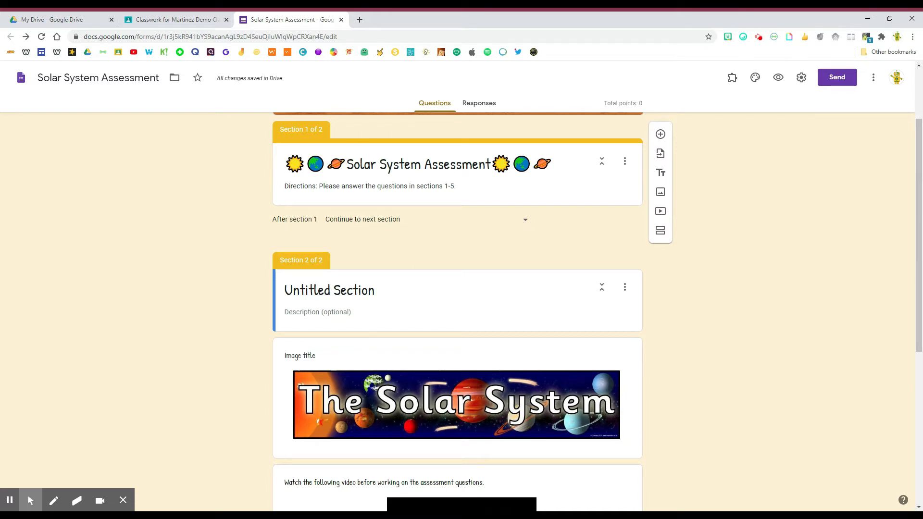
left_click(329, 291)
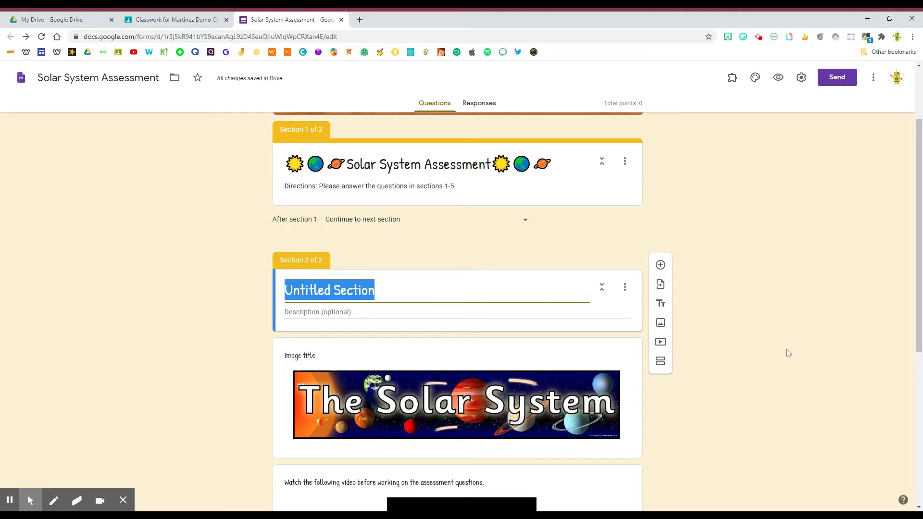
type("Vi")
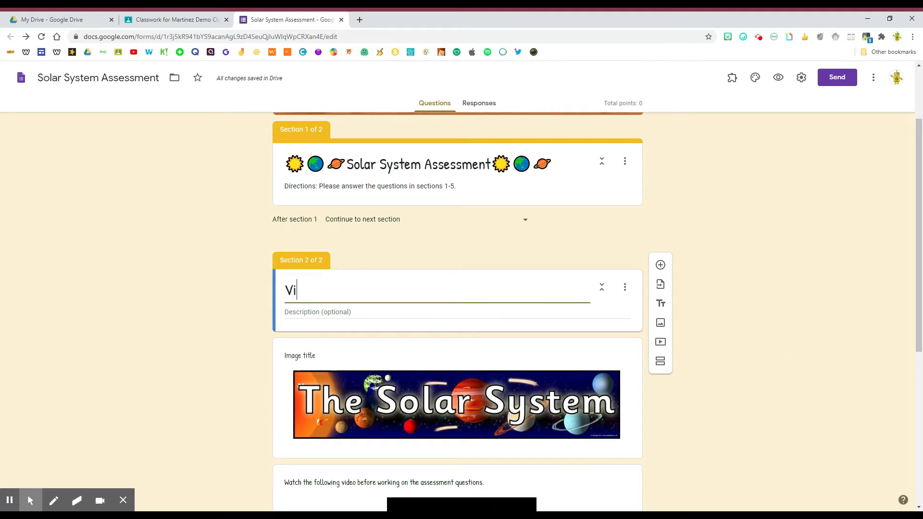
type("deo I")
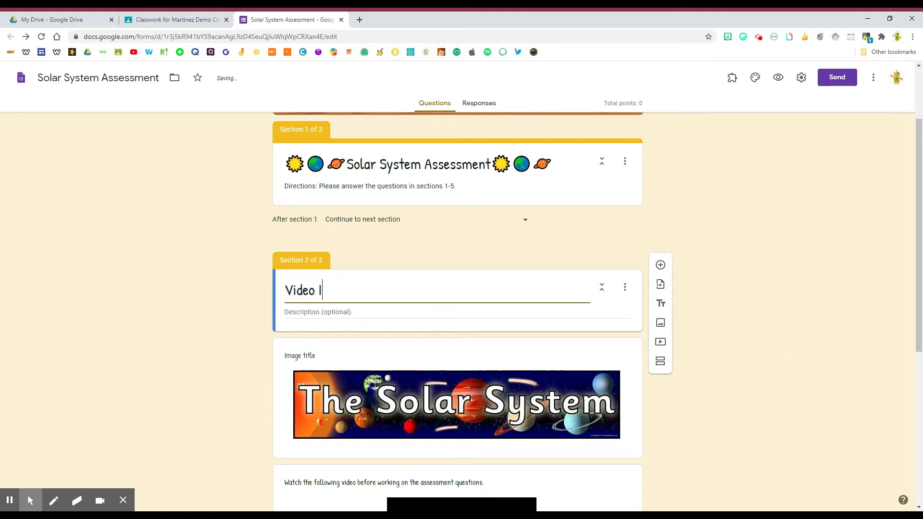
type("ntroduction")
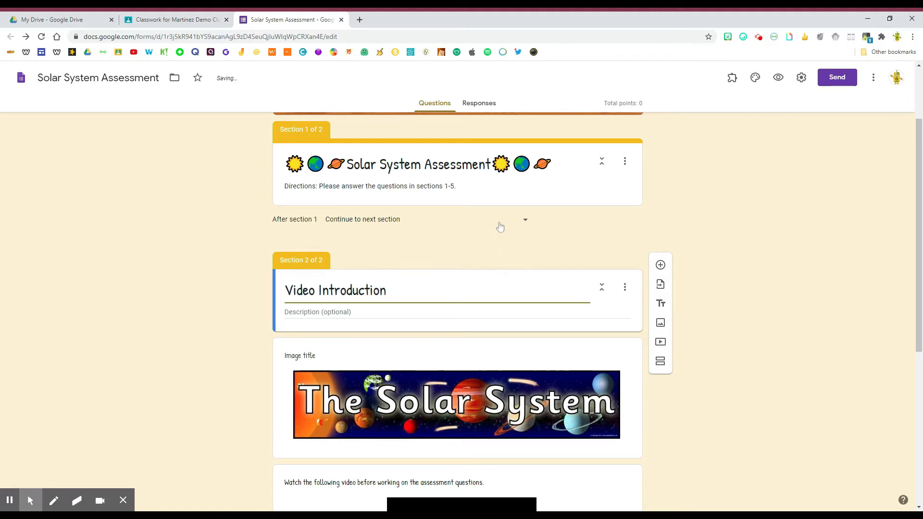
left_click(525, 225)
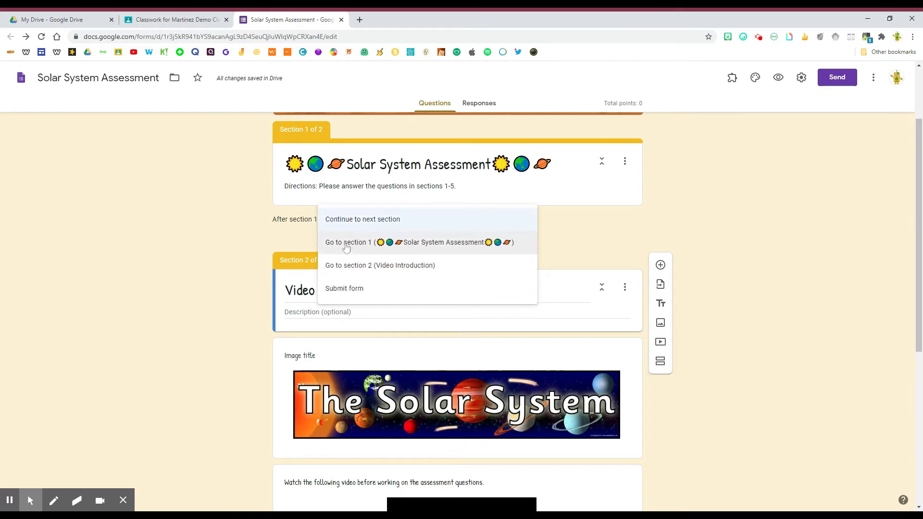
left_click(403, 268)
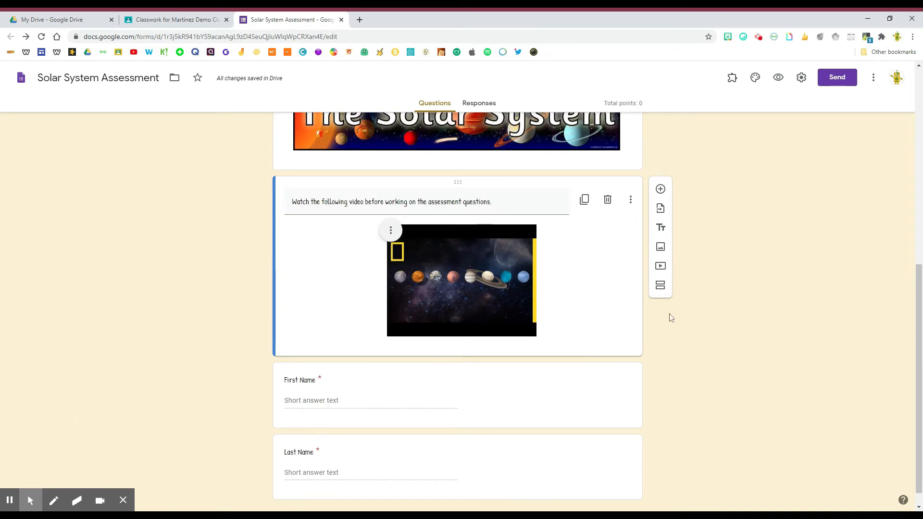
Step: Add a section titled "Name" between the video block and the First Name question
left_click(660, 285)
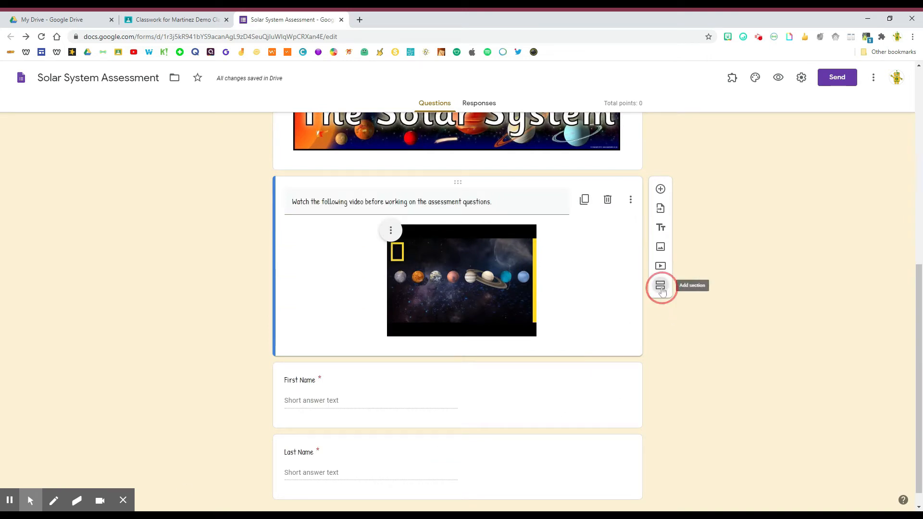
scroll(483, 353, "down", 3)
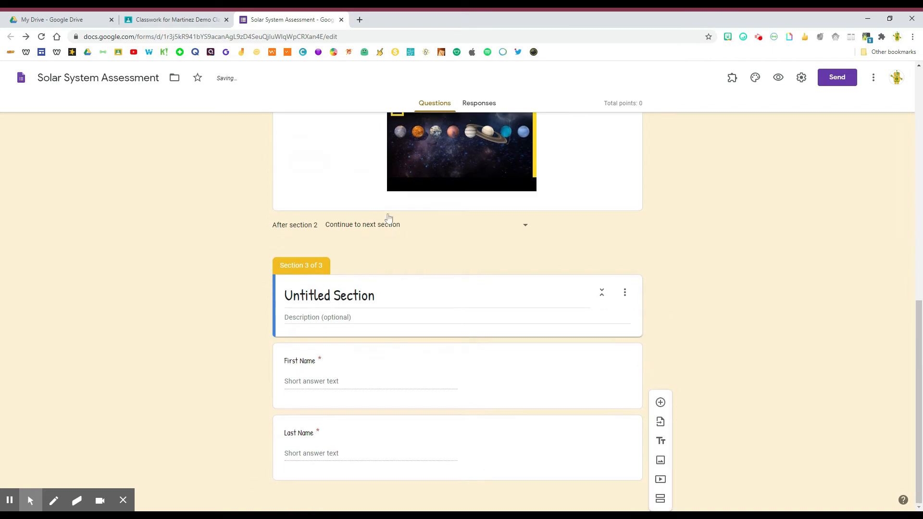
left_click(329, 295)
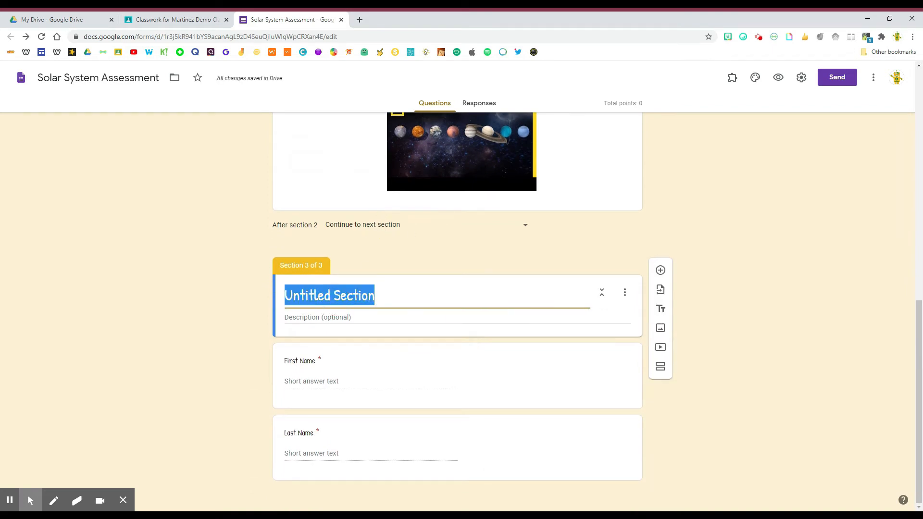
type("NAme")
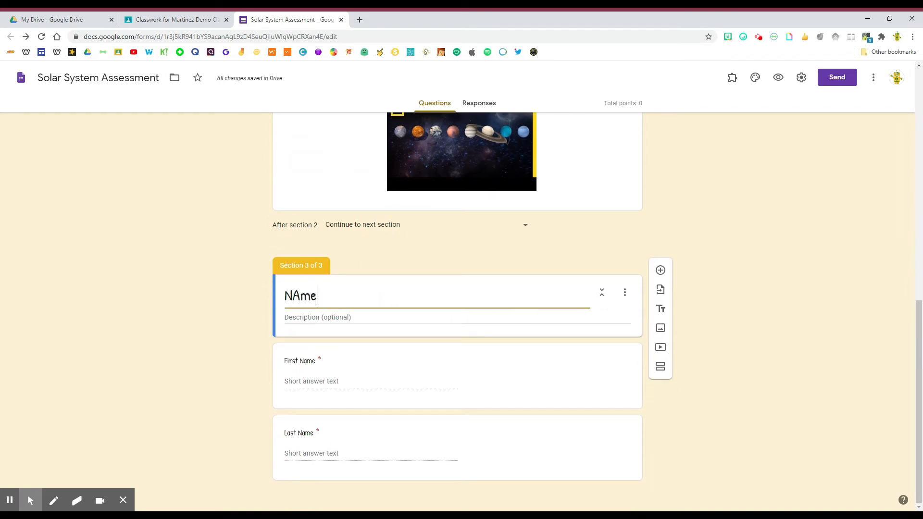
key("BackSpace")
key("BackSpace")
key("BackSpace")
type("ame")
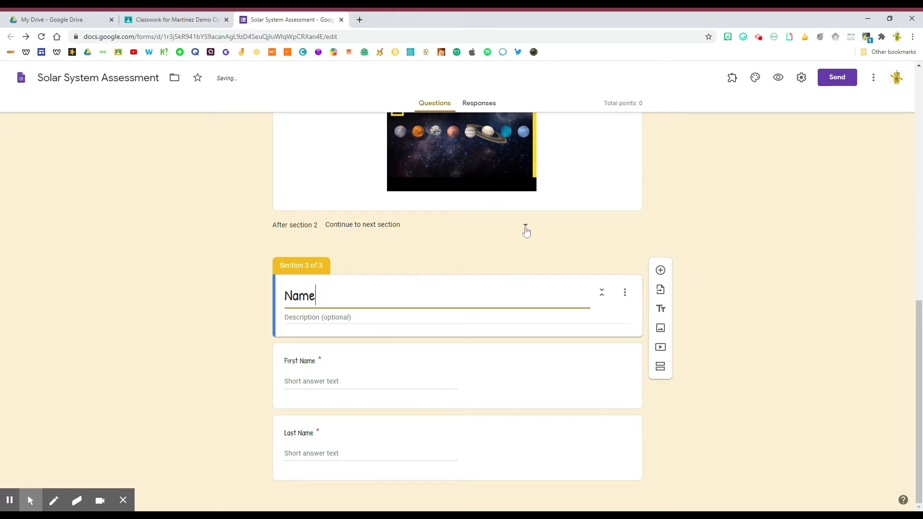
Step: Set the navigation after section 2 to go to section 3 (Name)
scroll(392, 206, "up", 1)
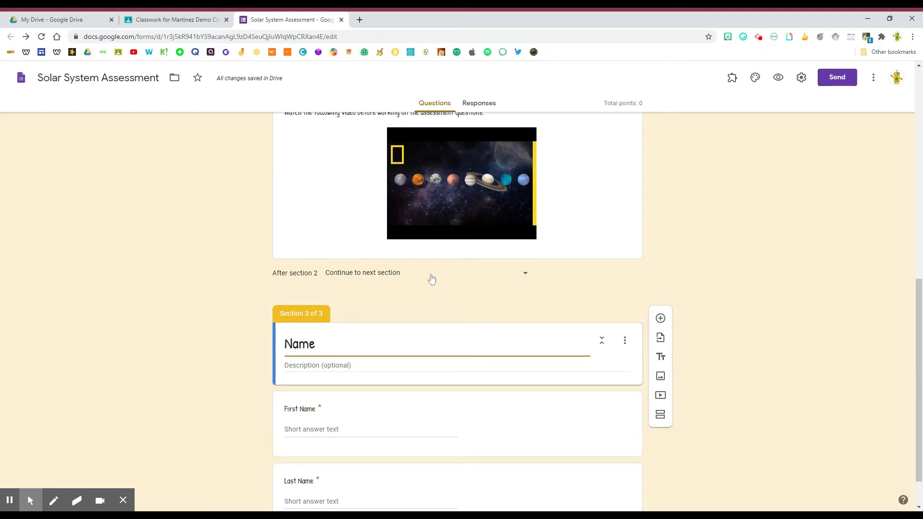
left_click(431, 278)
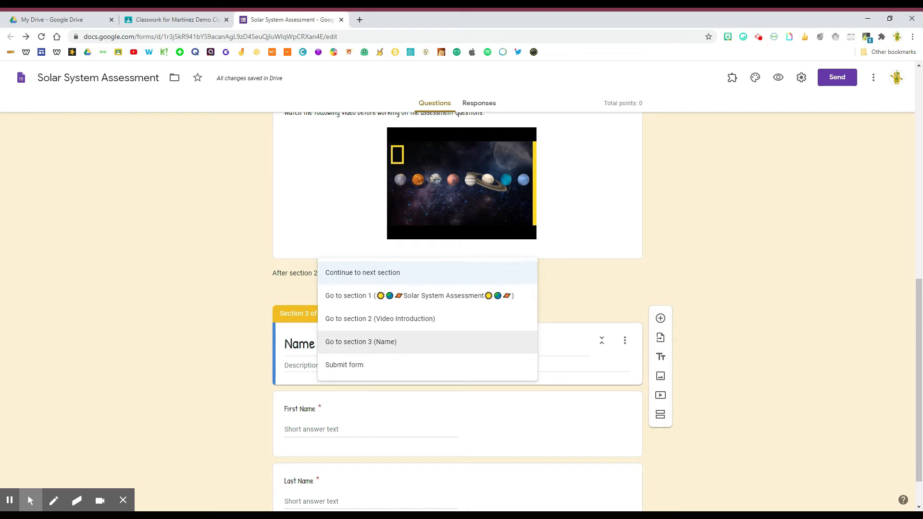
left_click(360, 342)
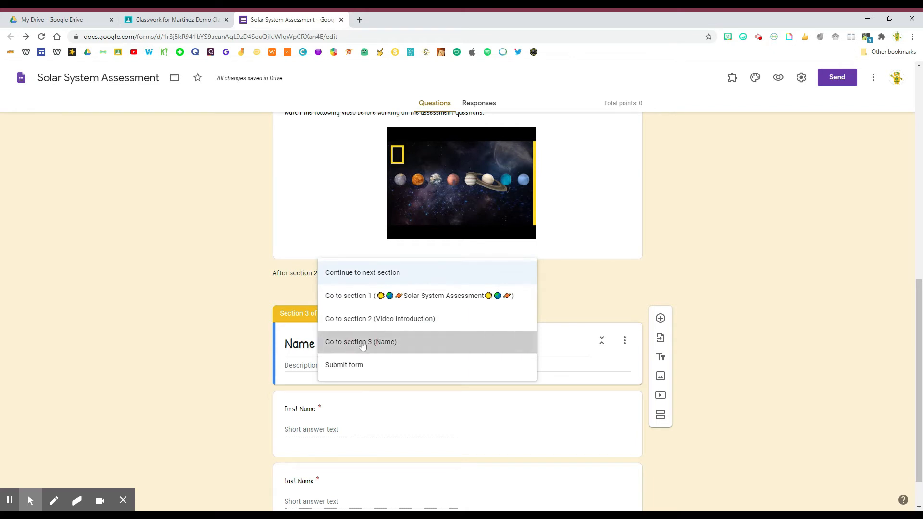
Step: Add a section after the Last Name question titled "Section 1: Open Ended Questions" and describe the typed-answer, one-word and complete-sentence requirements
left_click(540, 491)
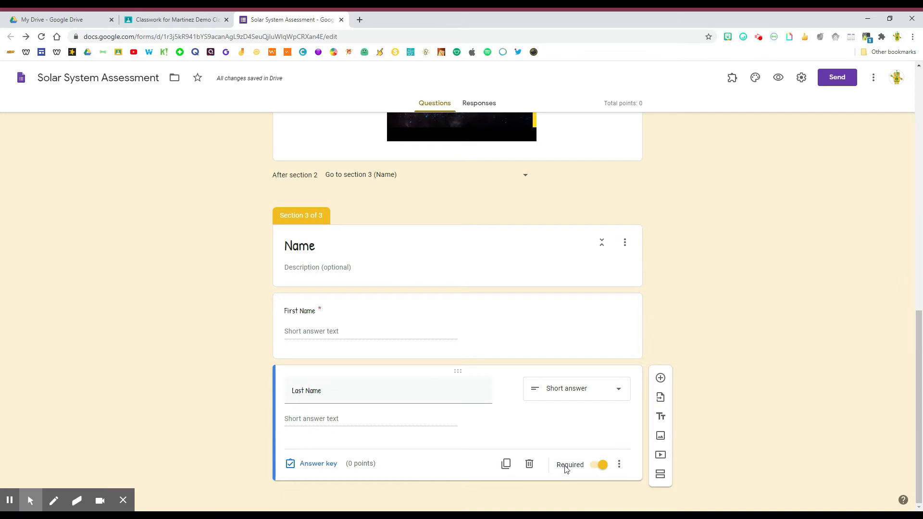
left_click(659, 476)
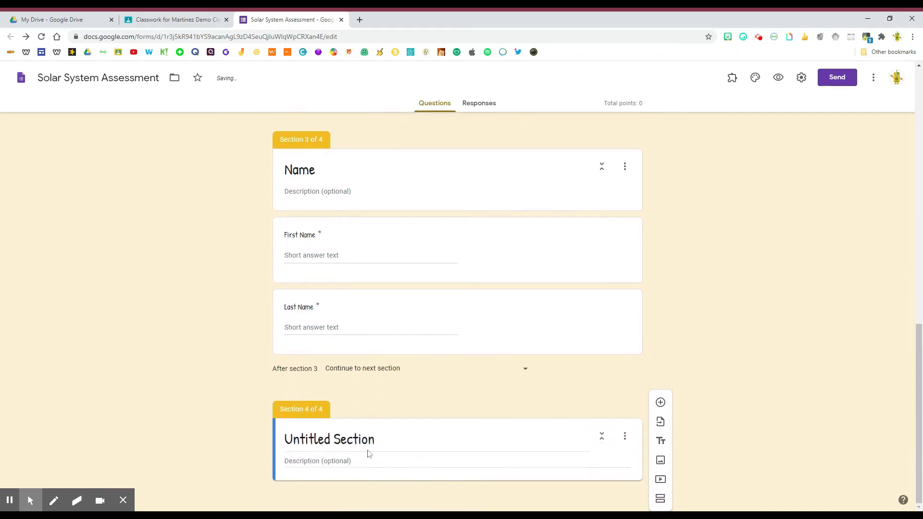
left_click(367, 450)
type("Section")
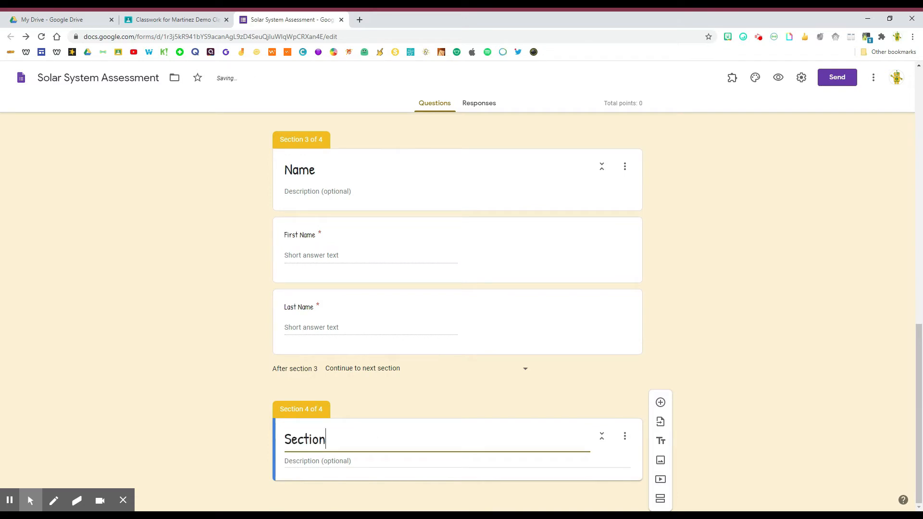
type(" 1: Open Q")
key("BackSpace")
type("Ended Questio")
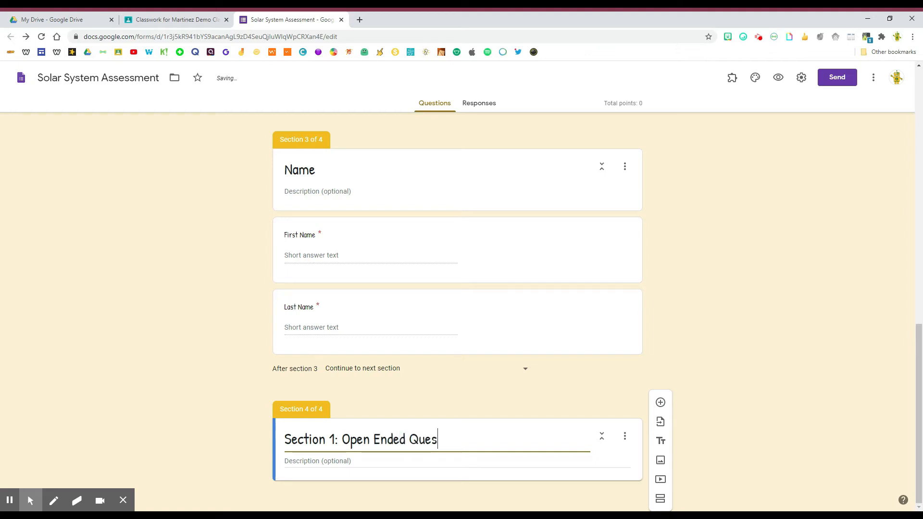
type("ns")
left_click(10, 500)
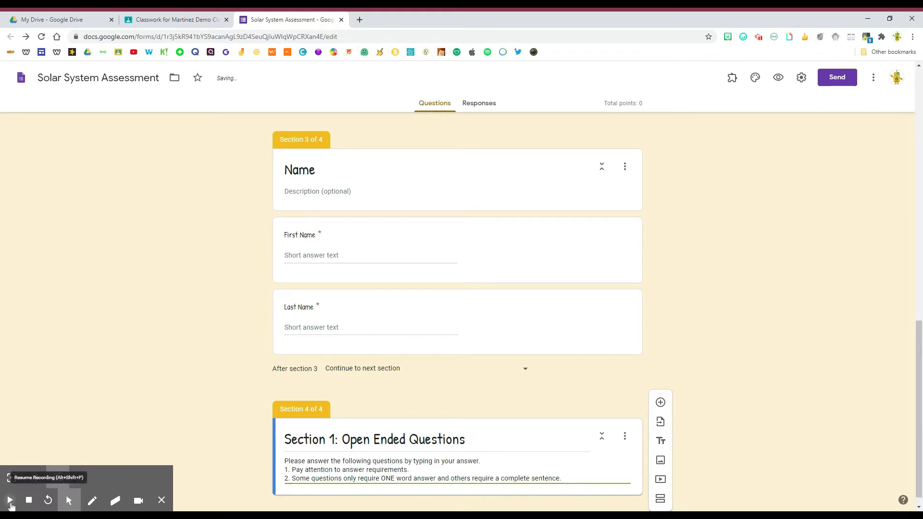
left_click(10, 501)
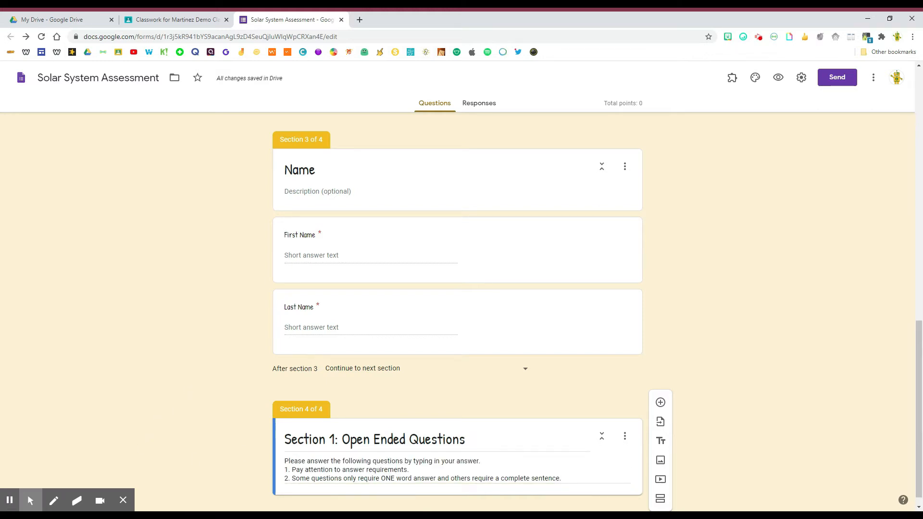
Step: Add a short answer question to the Open Ended Questions section reading "A natural satellite of a planet is called ..."
scroll(457, 313, "down", 1)
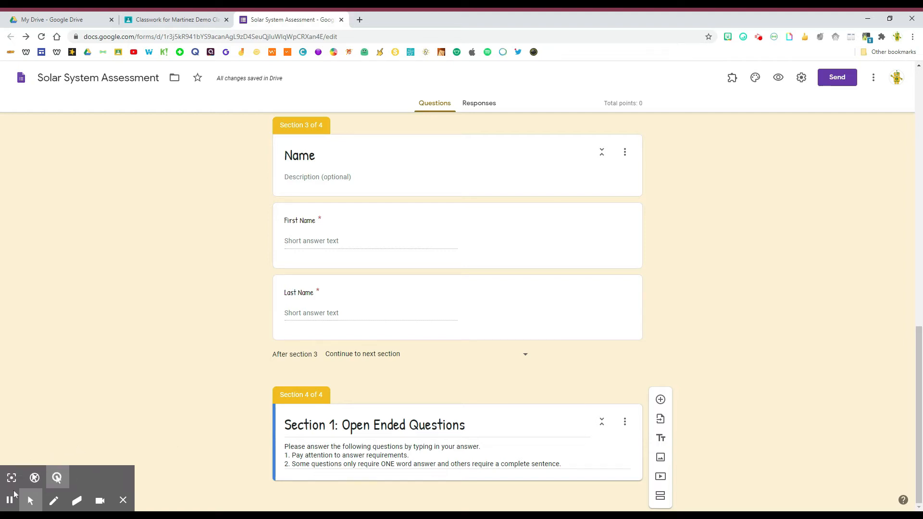
left_click(660, 401)
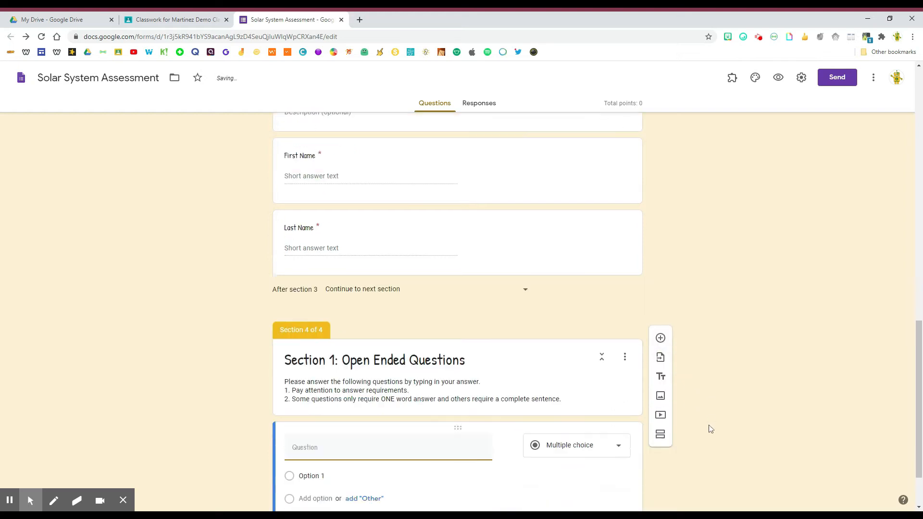
left_click(568, 379)
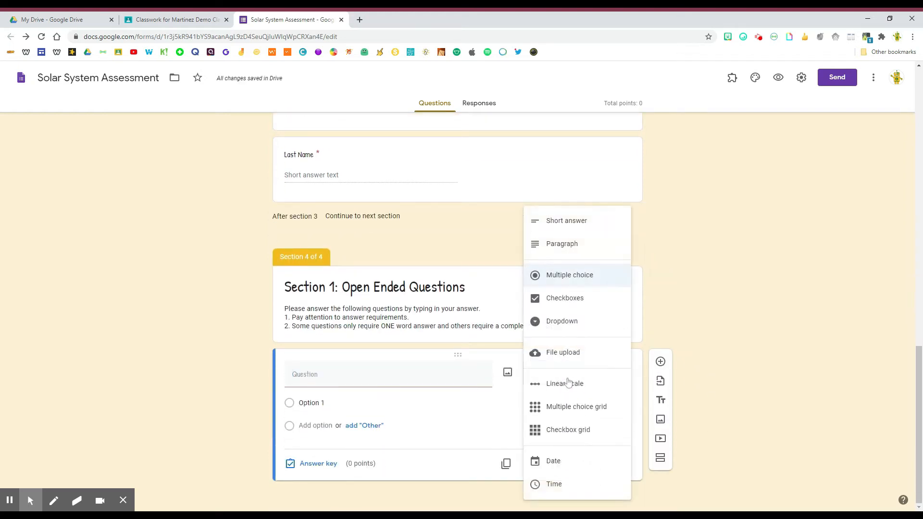
left_click(578, 221)
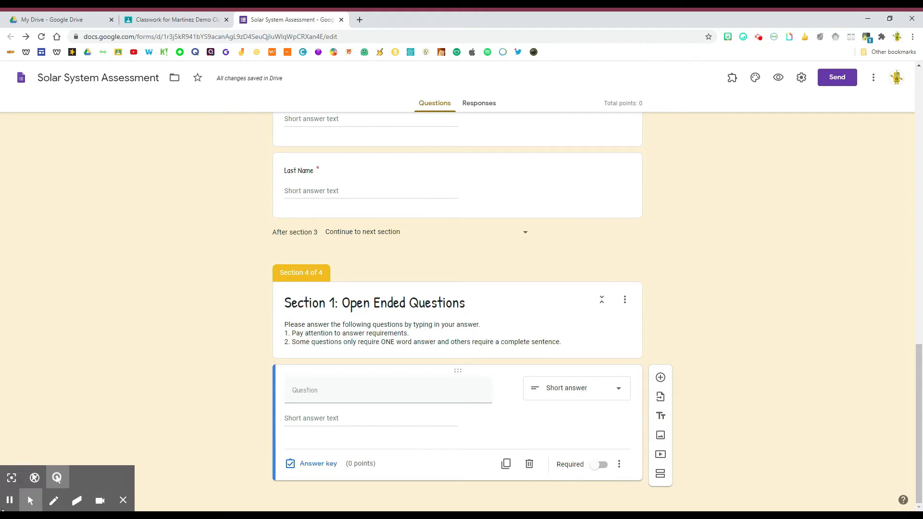
left_click(9, 500)
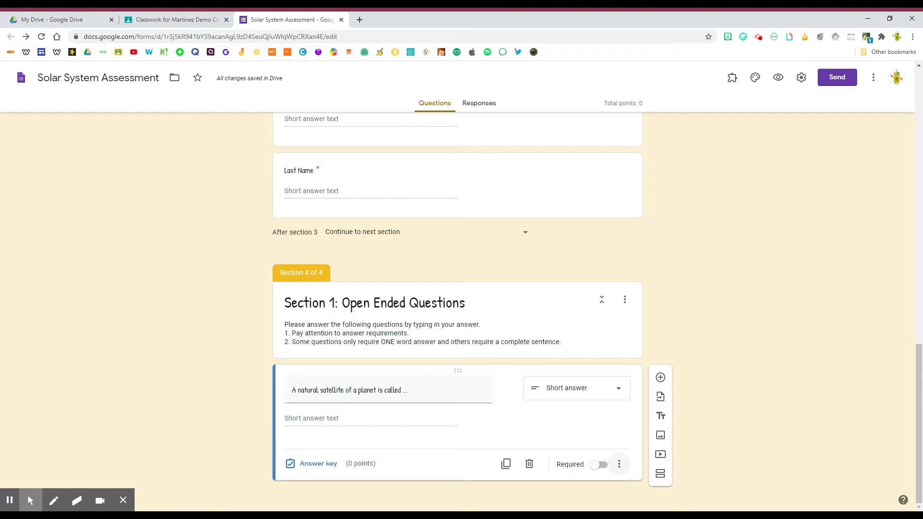
Step: Add the description "ONLY TYPE IN ONE WORD" to the natural satellite question and make it required
left_click(620, 465)
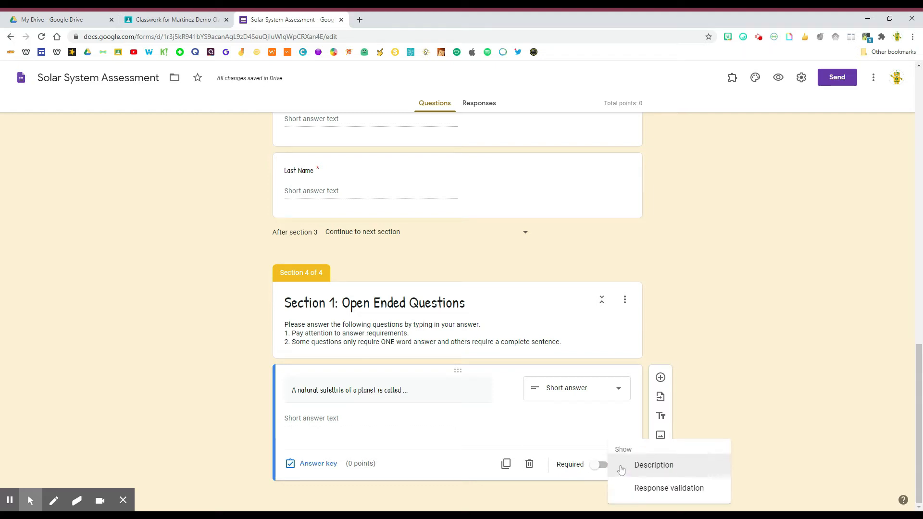
left_click(623, 467)
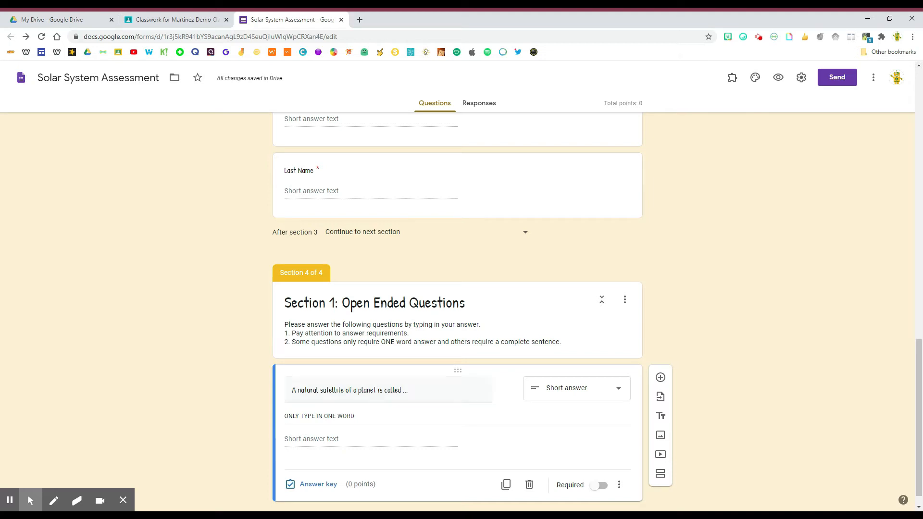
left_click(596, 489)
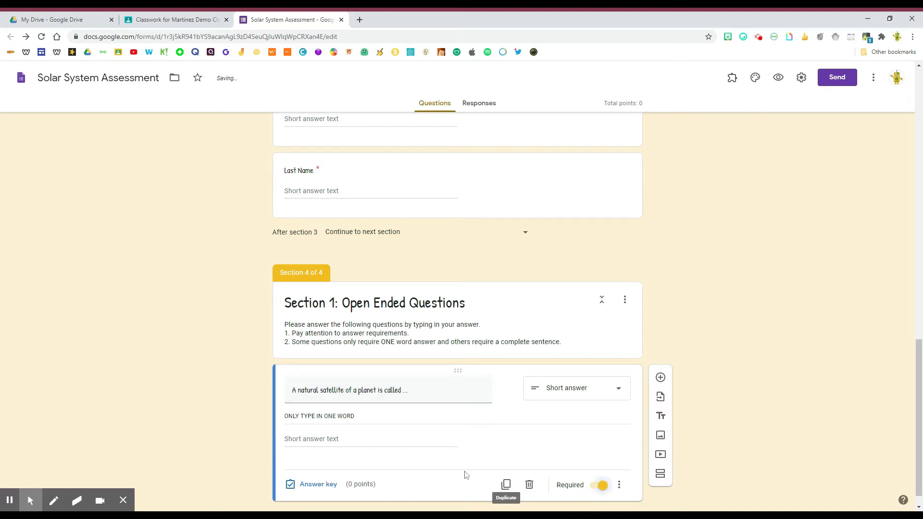
Step: Make the natural satellite question worth 1 point and list "moon" as a correct answer in its answer key
left_click(318, 484)
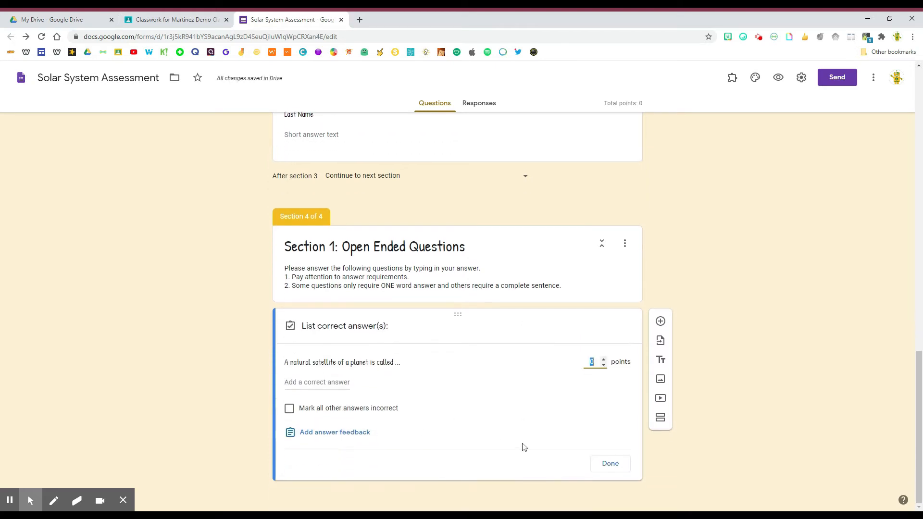
left_click(604, 359)
left_click(317, 383)
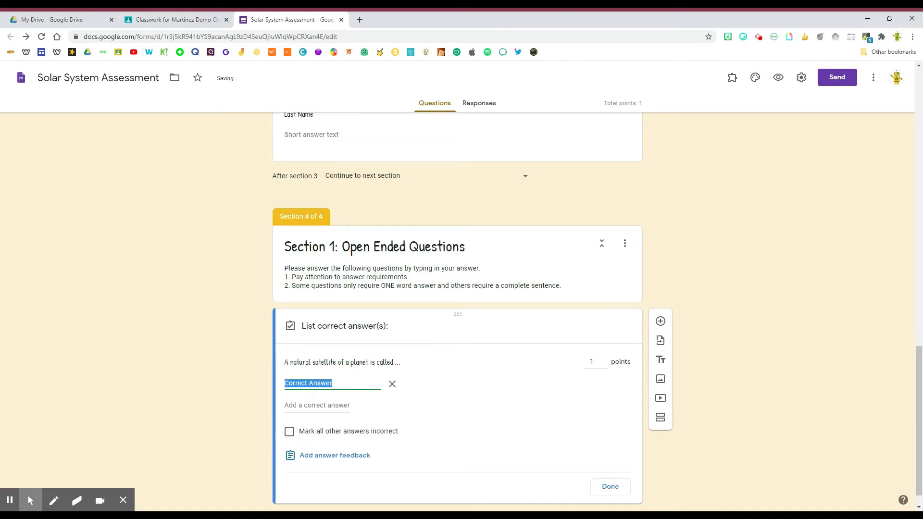
type("moon")
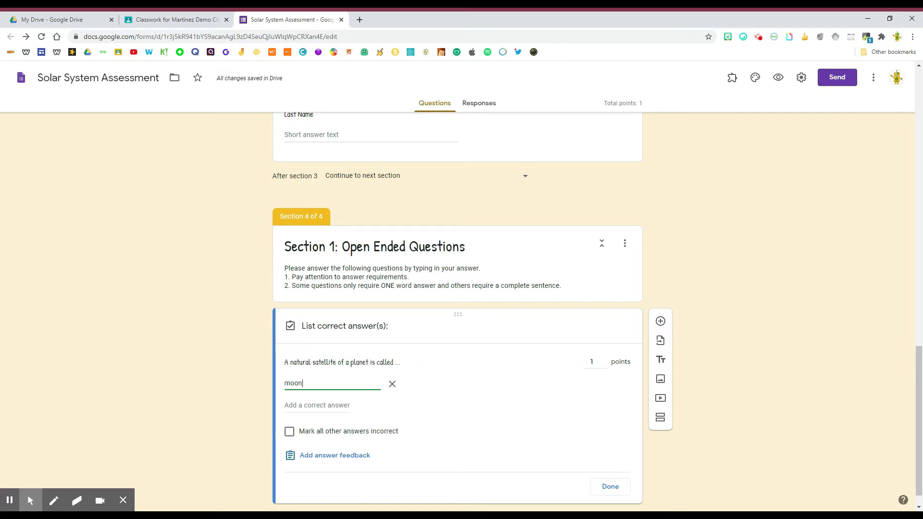
Step: Also accept "Moon" and "MOON" as correct answers and mark all other answers incorrect
key("Return")
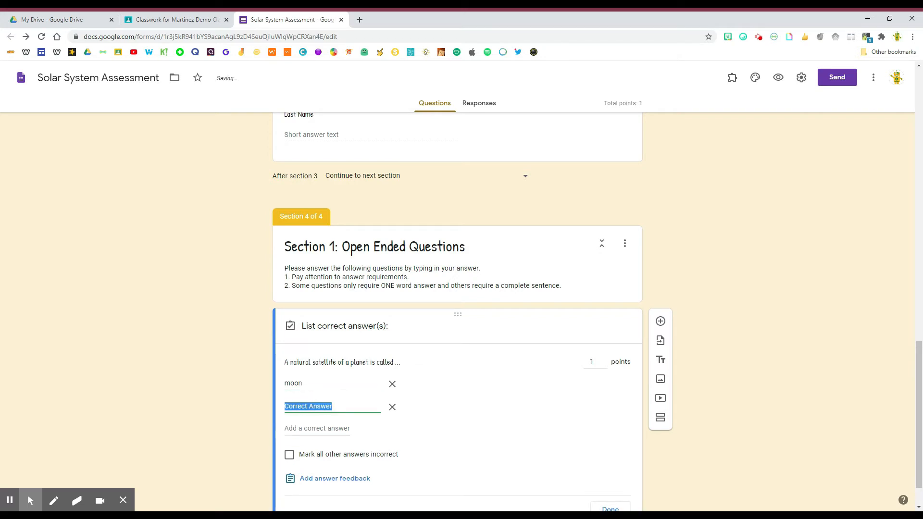
type("Moon")
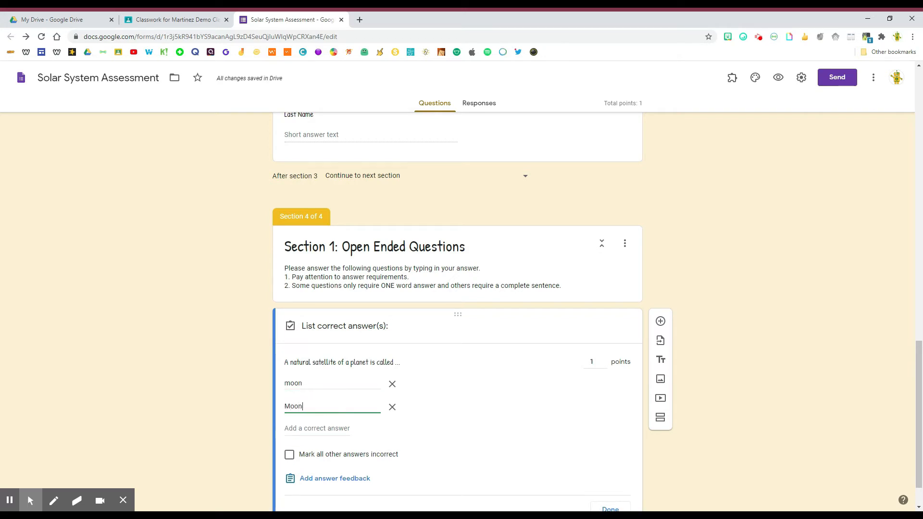
key("Return")
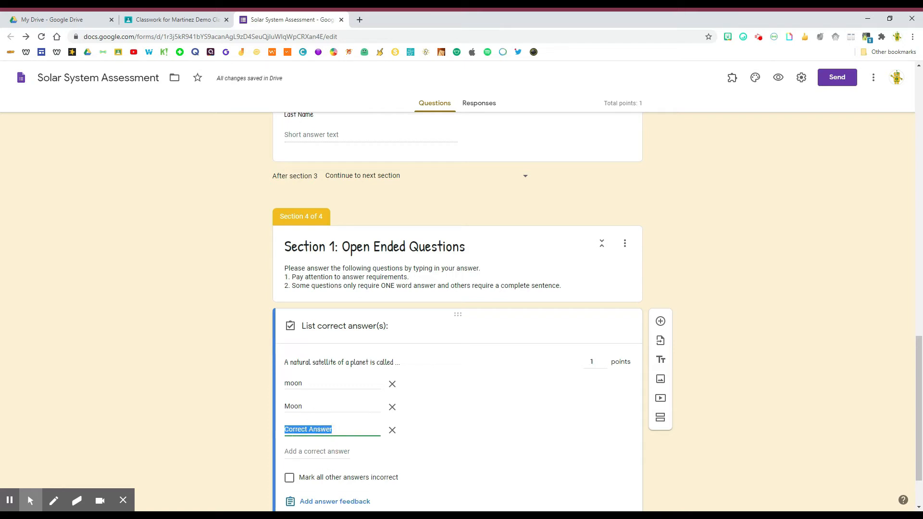
type("MOON")
scroll(329, 421, "down", 1)
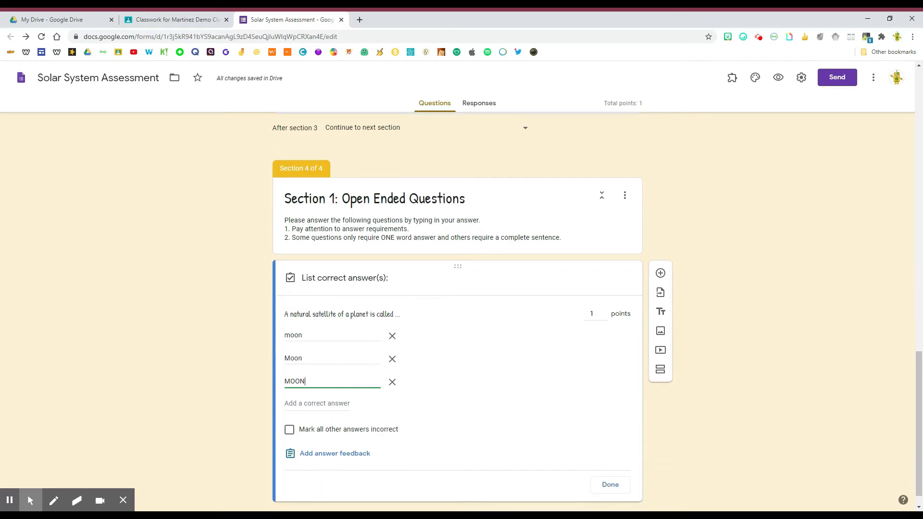
scroll(338, 418, "down", 1)
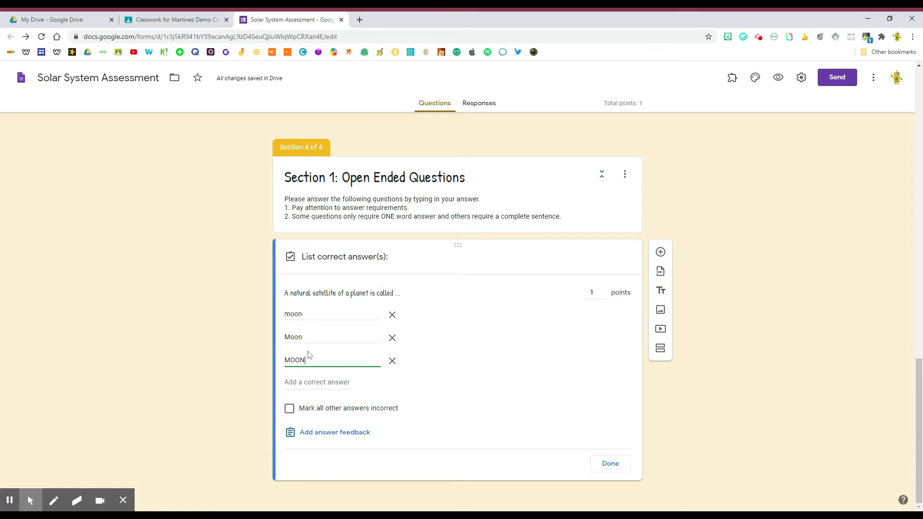
left_click(288, 413)
Step: Add answer feedback to the natural satellite question reading "Please look at link and video below to understand what is a moon."
left_click(9, 501)
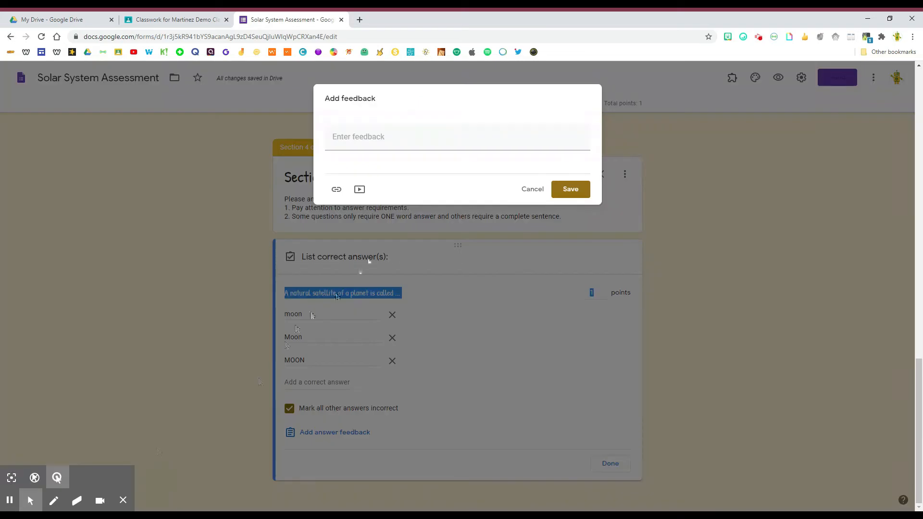
left_click(373, 140)
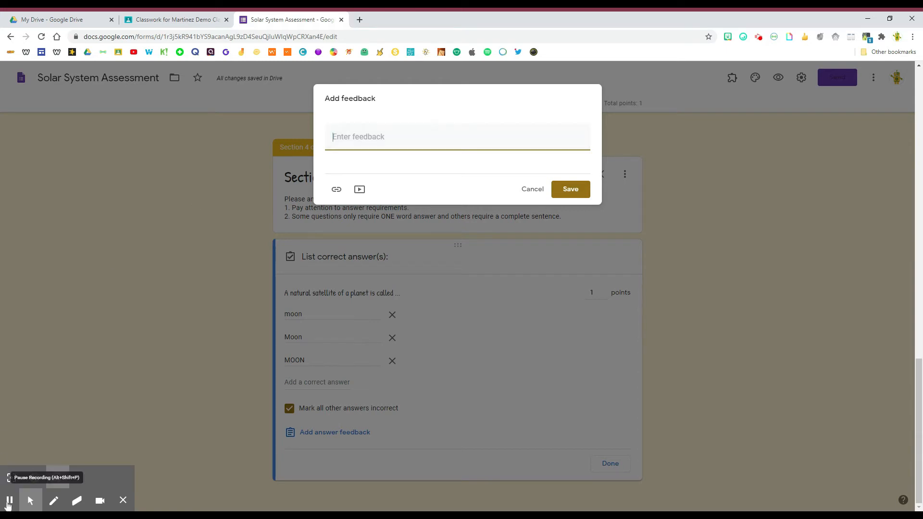
left_click(9, 500)
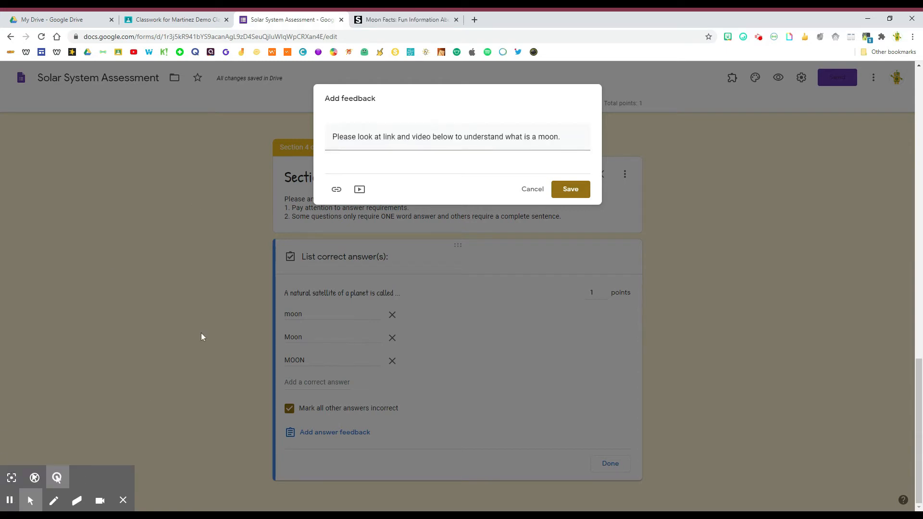
Step: Add the copied space.com article link to the feedback with the display text "Moon Article"
left_click(338, 191)
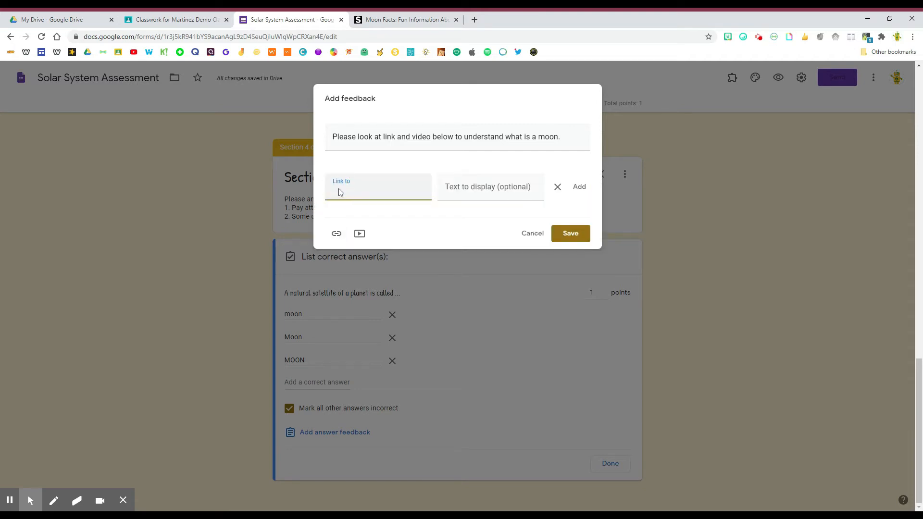
key("ctrl+v")
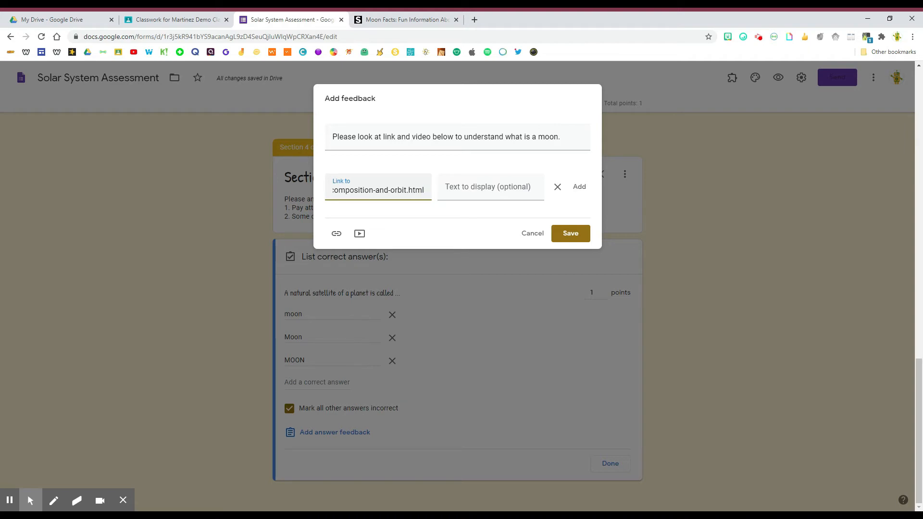
left_click(457, 189)
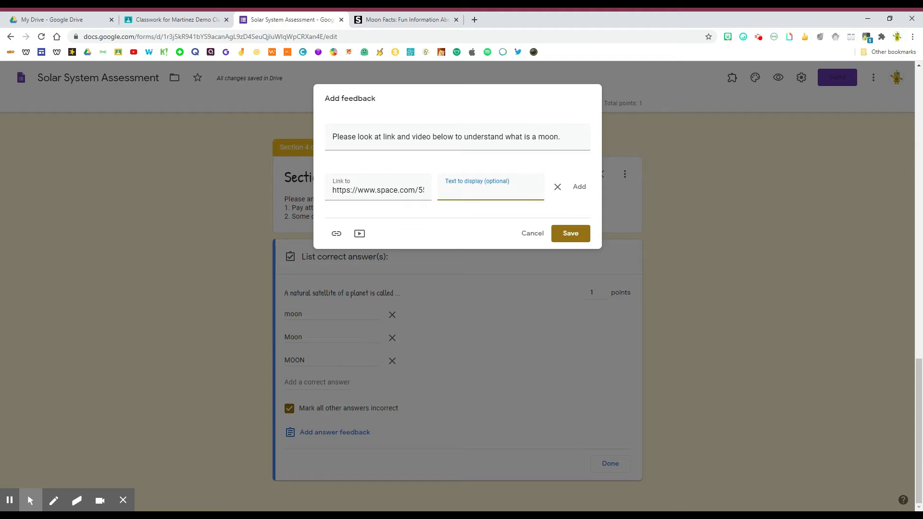
type("Moon Article")
left_click(579, 186)
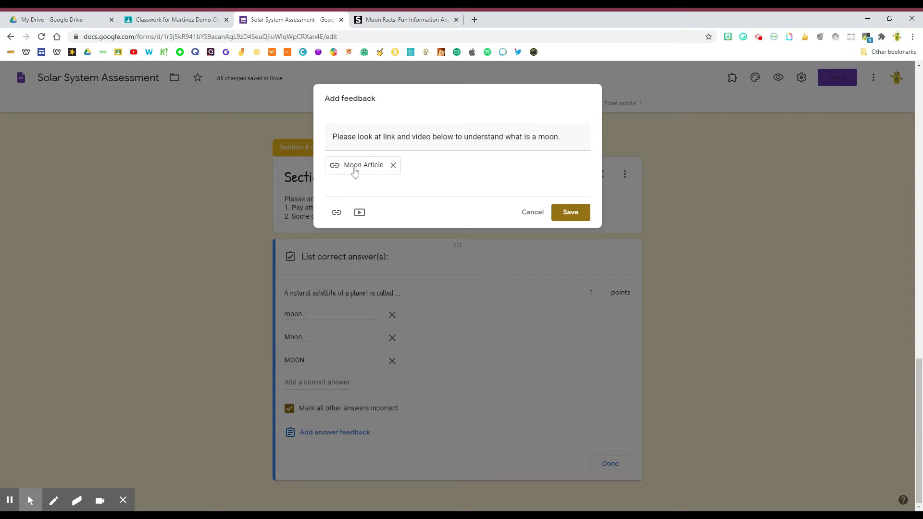
Step: Search YouTube for "moon facts" and attach the "Moon 101 | National Geographic" video to the feedback
left_click(361, 215)
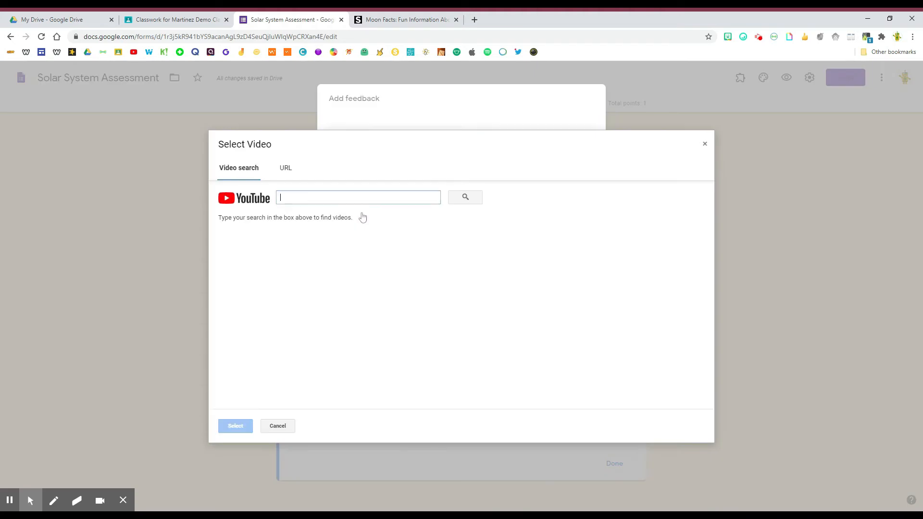
left_click(342, 198)
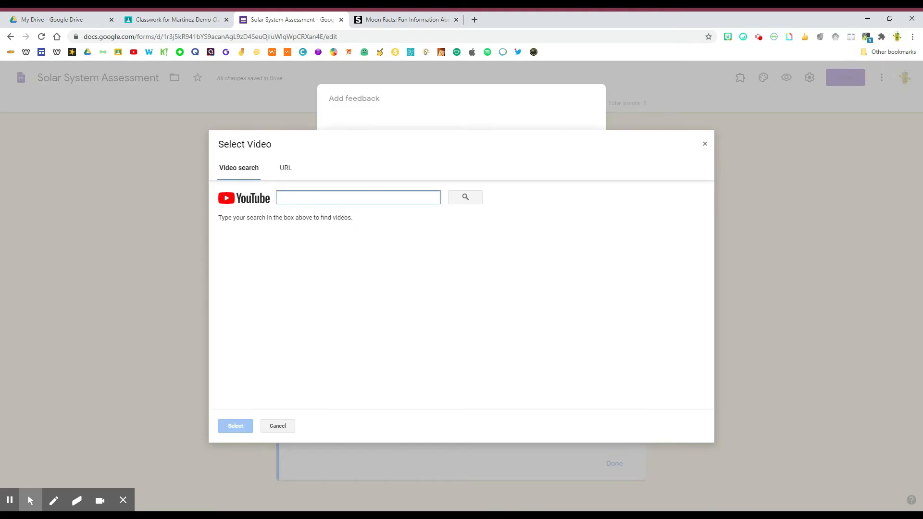
type("moon facts")
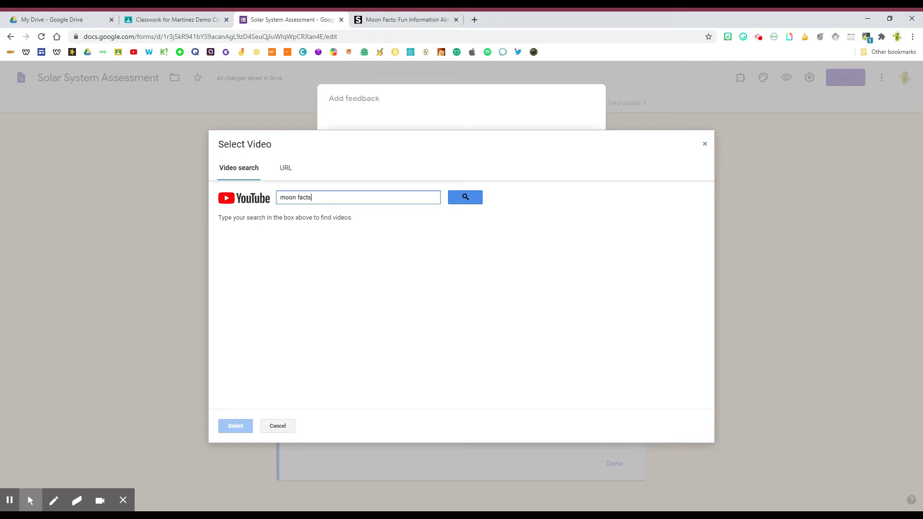
left_click(473, 200)
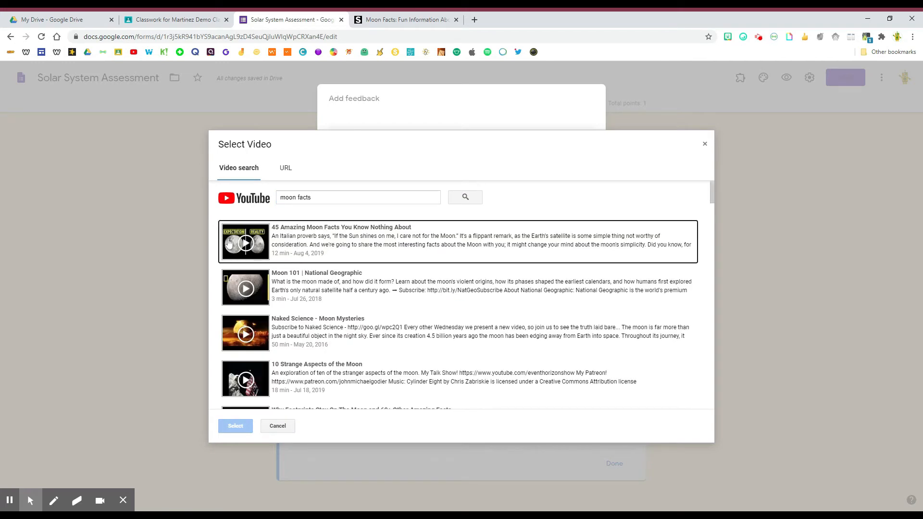
left_click(231, 286)
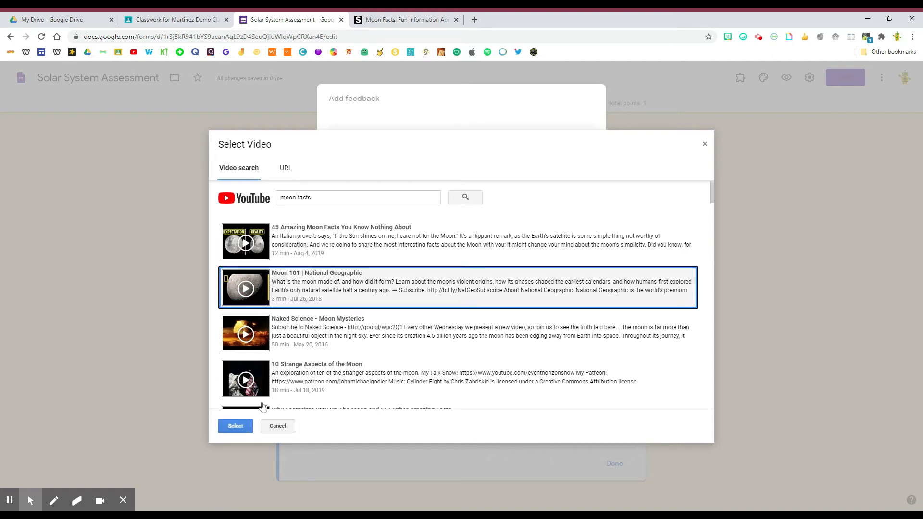
left_click(235, 427)
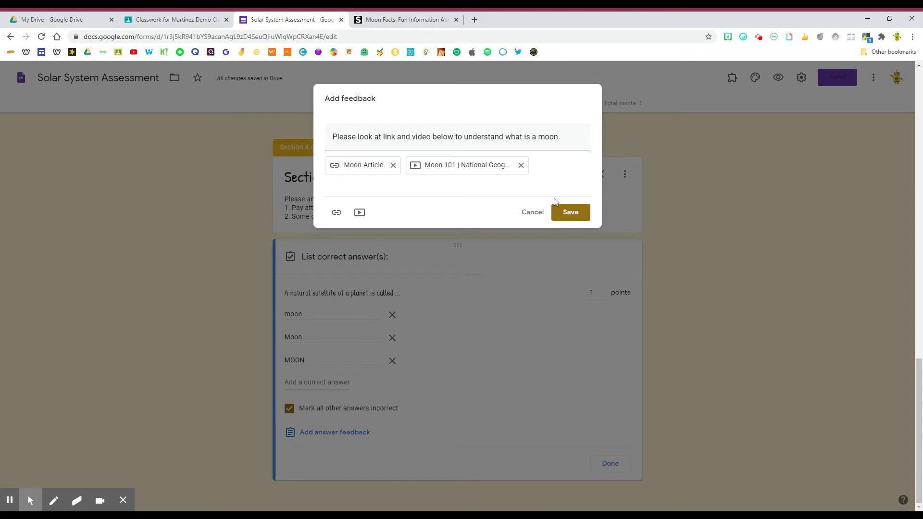
Step: Save the answer feedback and finish editing the natural satellite question's answer key
left_click(563, 213)
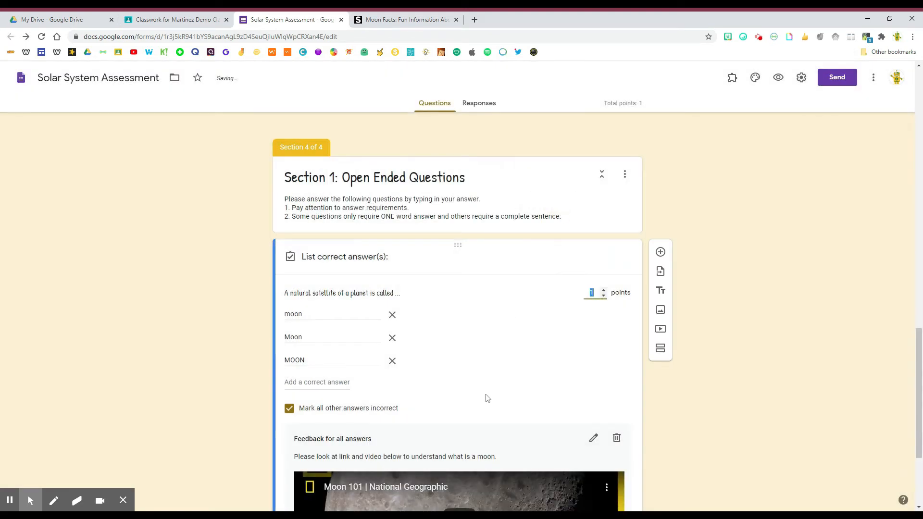
scroll(488, 401, "down", 1)
scroll(487, 402, "down", 2)
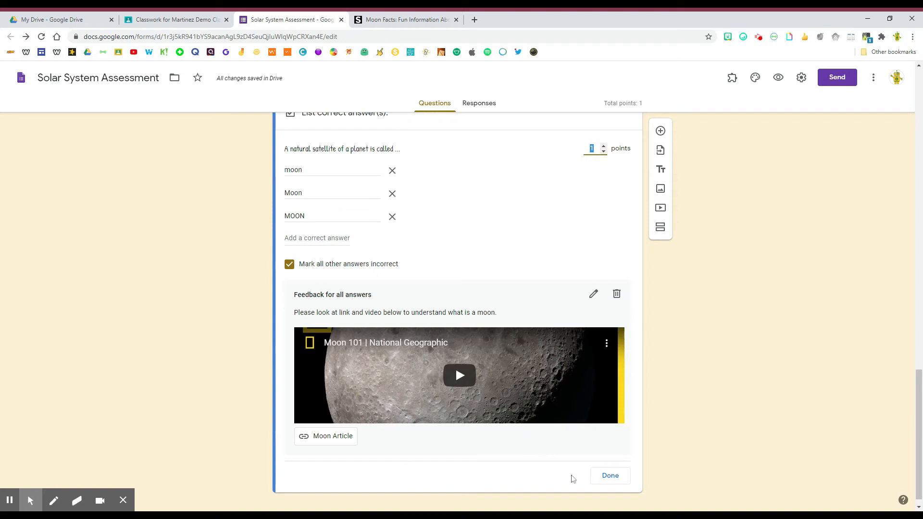
left_click(605, 481)
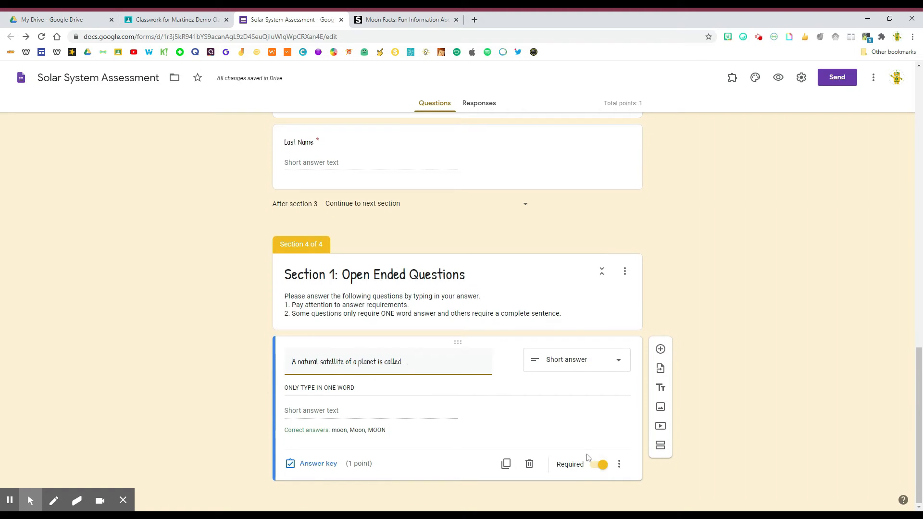
Step: Add a paragraph question below it reading "In your own words explain what are terrestrial planets."
left_click(604, 360)
left_click(660, 350)
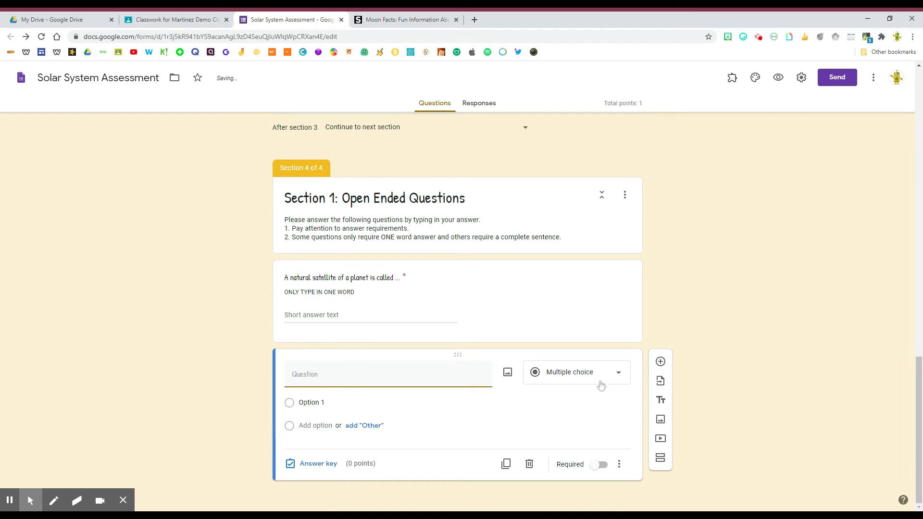
left_click(600, 382)
left_click(553, 253)
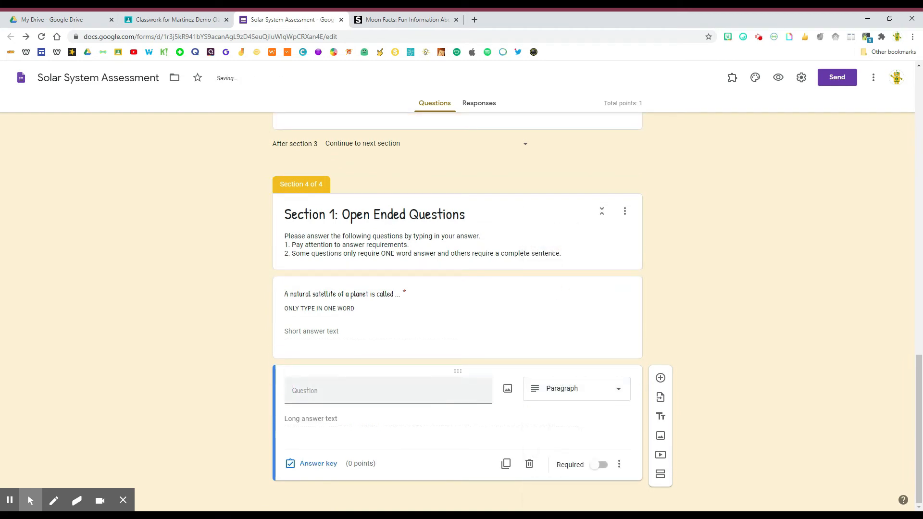
left_click(306, 390)
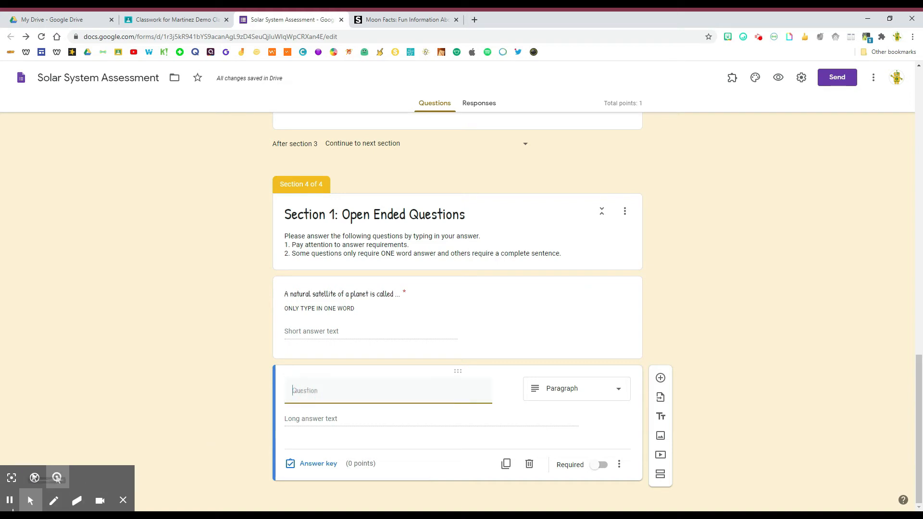
type("In your own words explain what are terrestrial planets.")
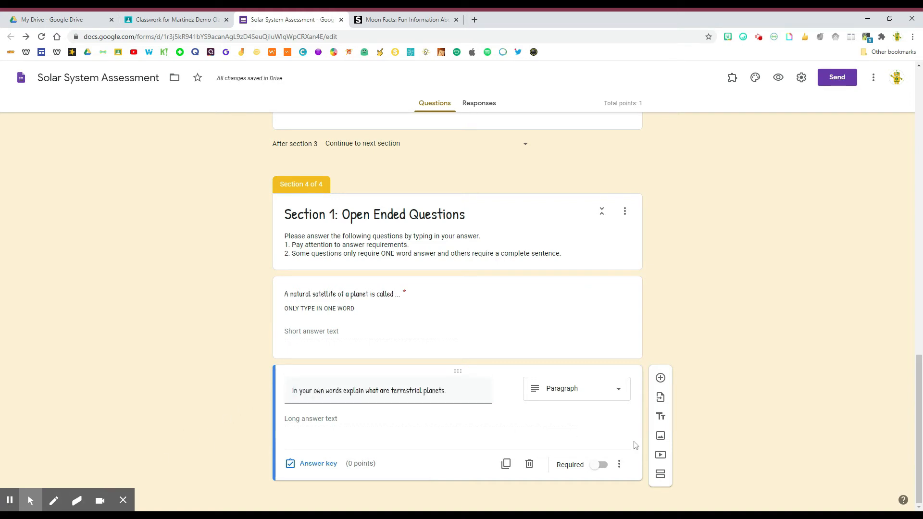
Step: Add the description "PLEASE ANSWER THIS QUESTION WITH AT LEAST 1 OR MORE COMPLETE SENTENCES." to the terrestrial planets question and make it required
left_click(620, 465)
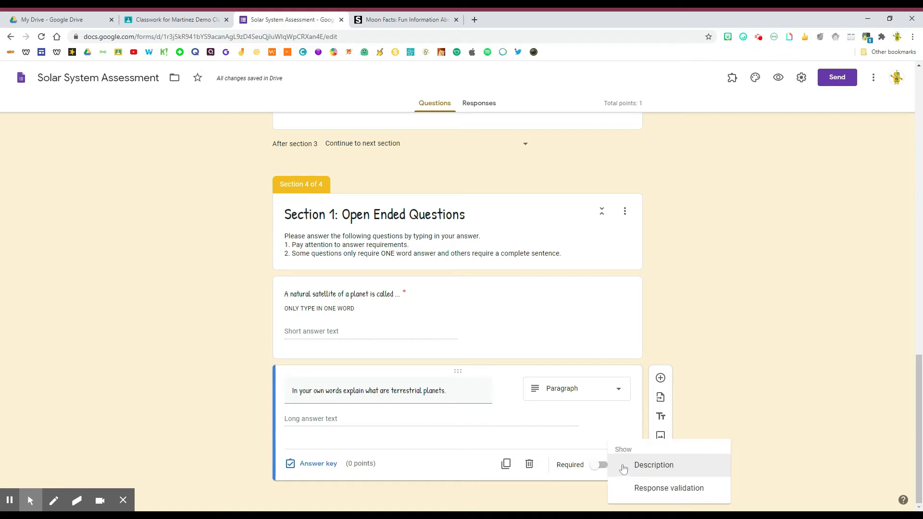
left_click(623, 466)
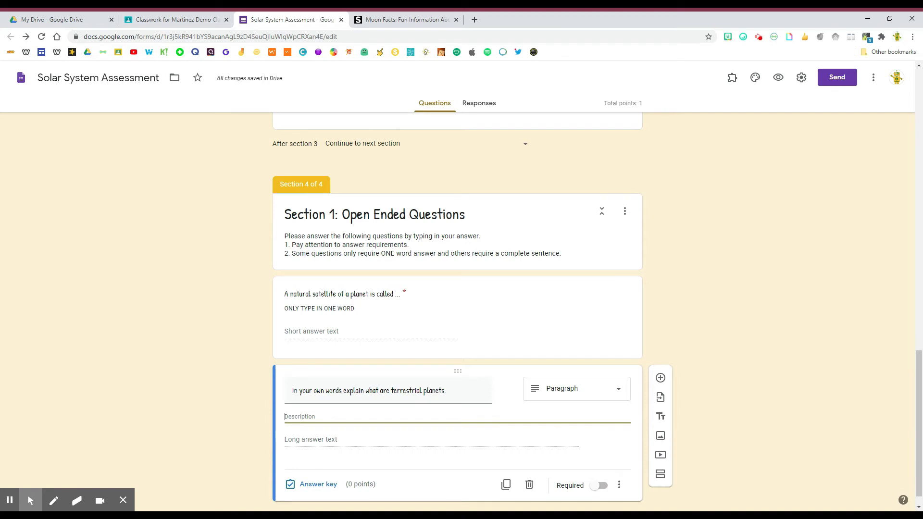
type("PLEASE ANSWER THIS QUESTION WITH AT LEAST 1 OR MORE COMPLETE SENTENCES.")
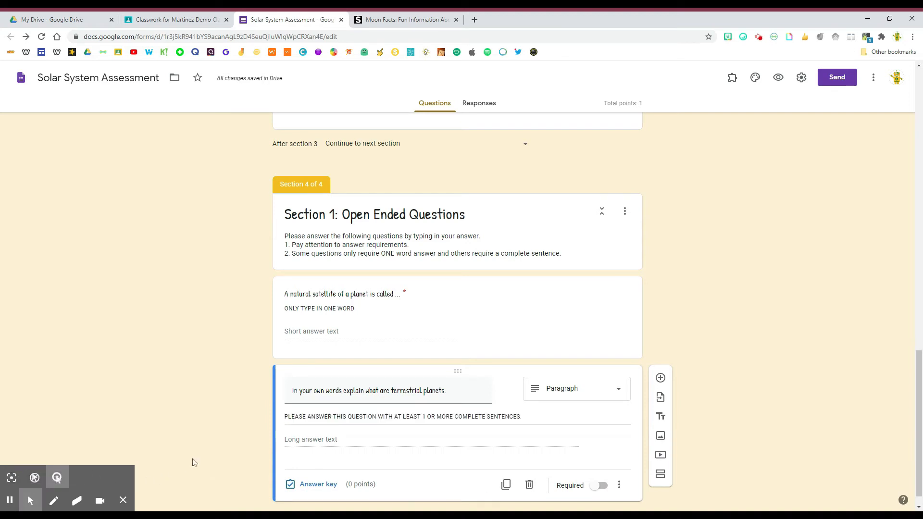
left_click(600, 487)
Step: Make the terrestrial planets question worth 1 point in its answer key
left_click(318, 485)
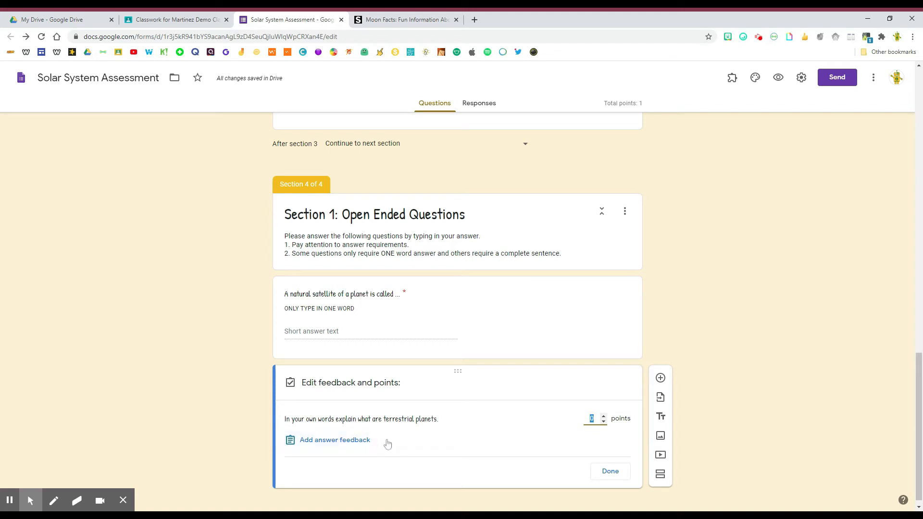
left_click(603, 419)
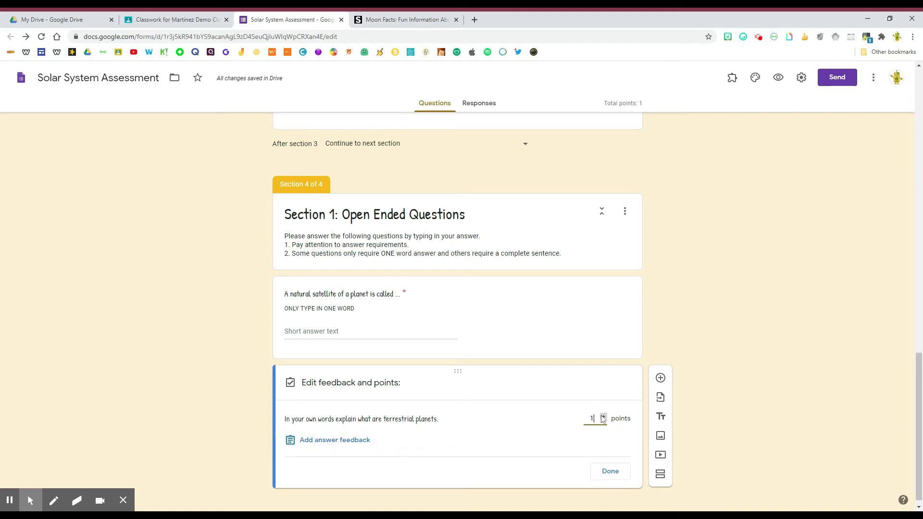
left_click(610, 472)
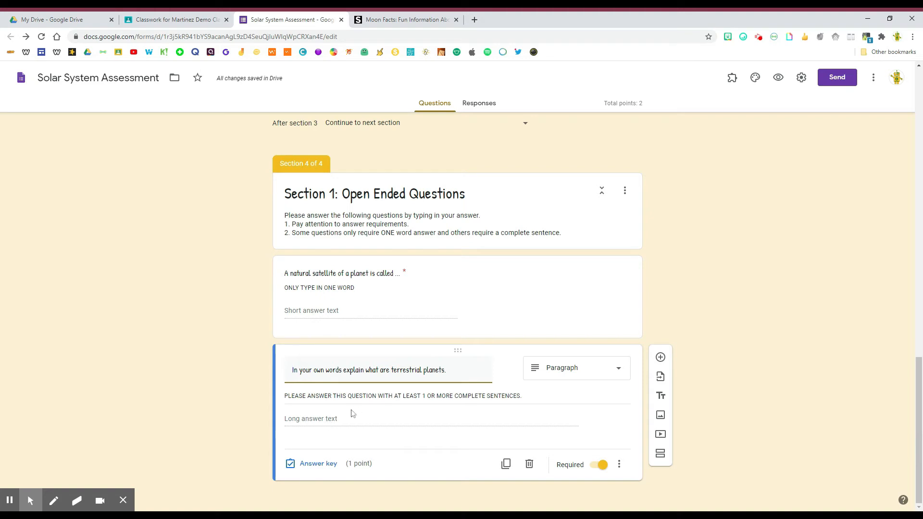
Step: Add a section titled "Section 2: Multiple Choice Questions" after the terrestrial planets question and make section 4 go to section 5
left_click(427, 426)
left_click(661, 455)
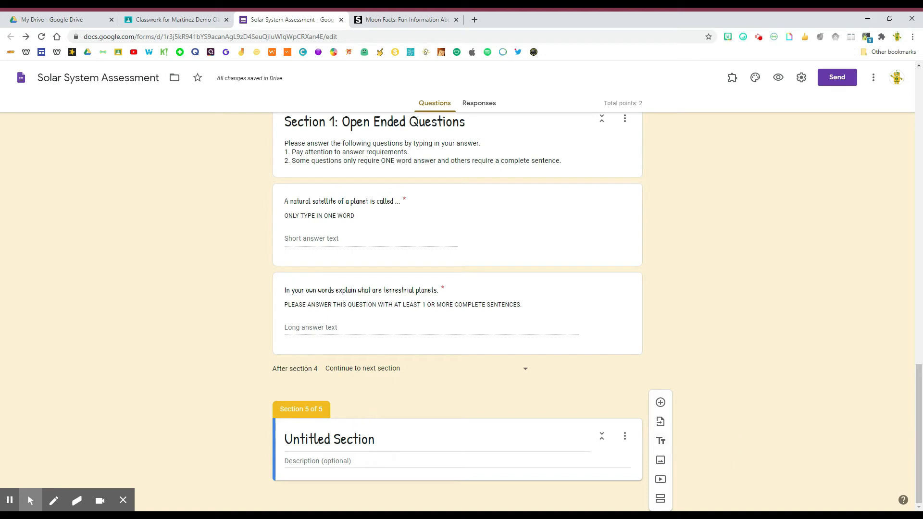
left_click(347, 440)
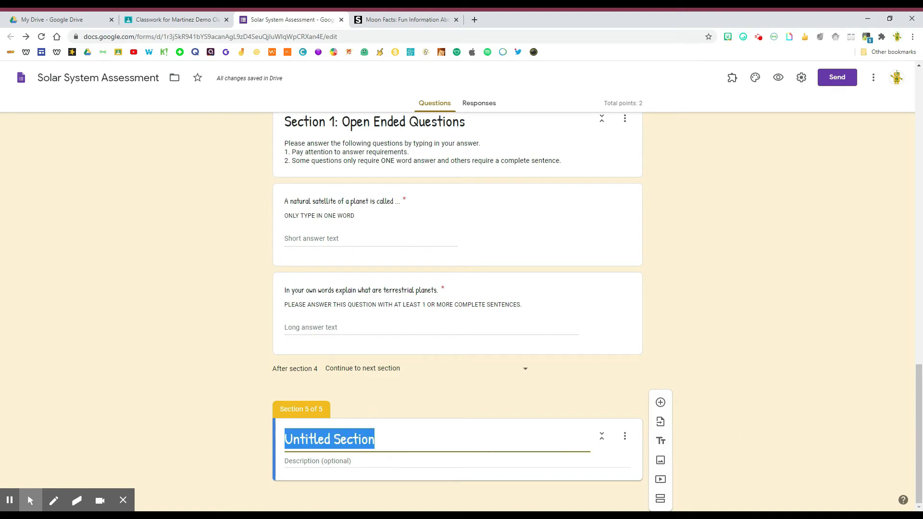
type("Section 2")
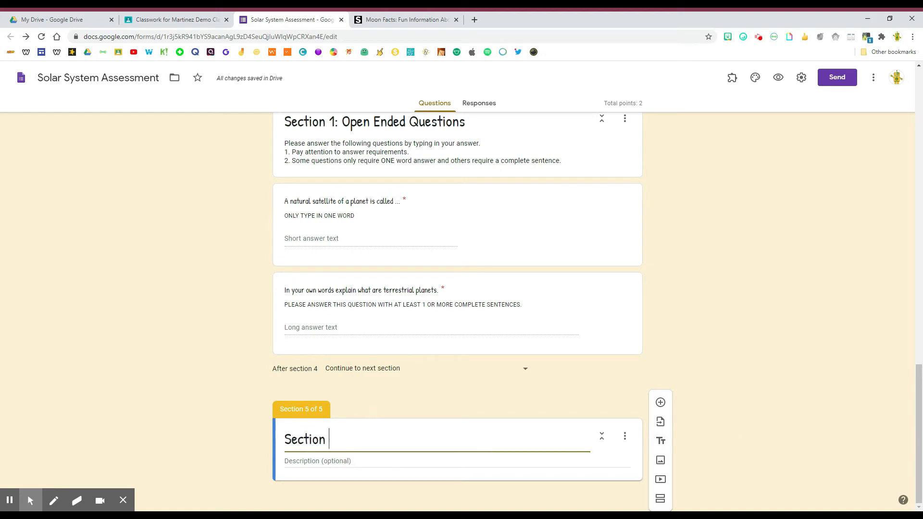
type(": Mult")
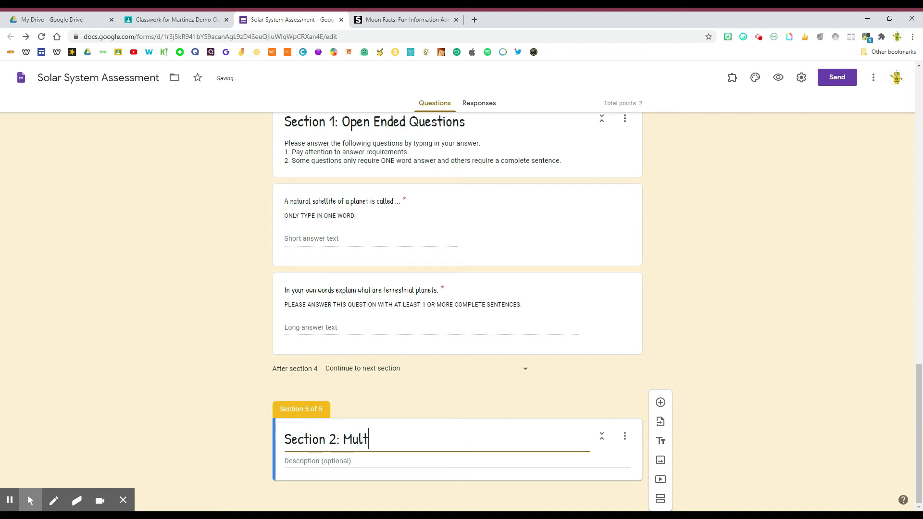
type("iple Choic")
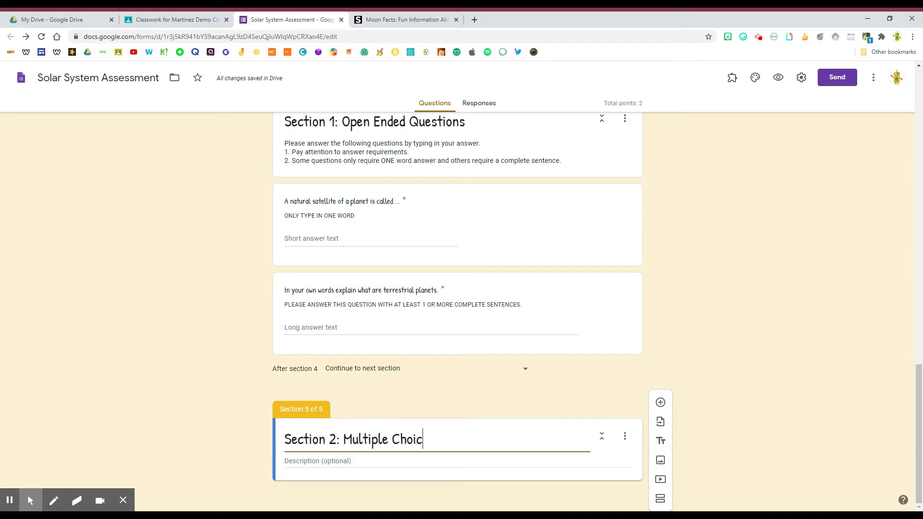
type("e Questio")
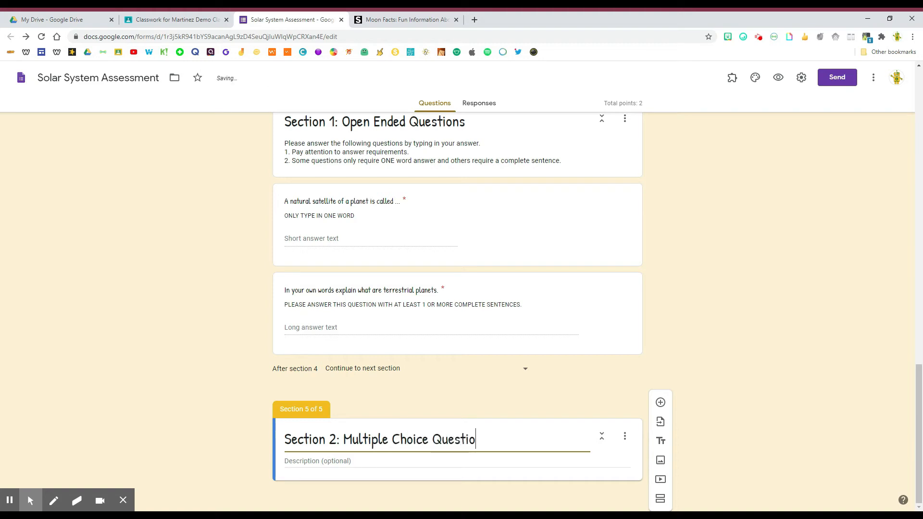
type("ns")
left_click(526, 373)
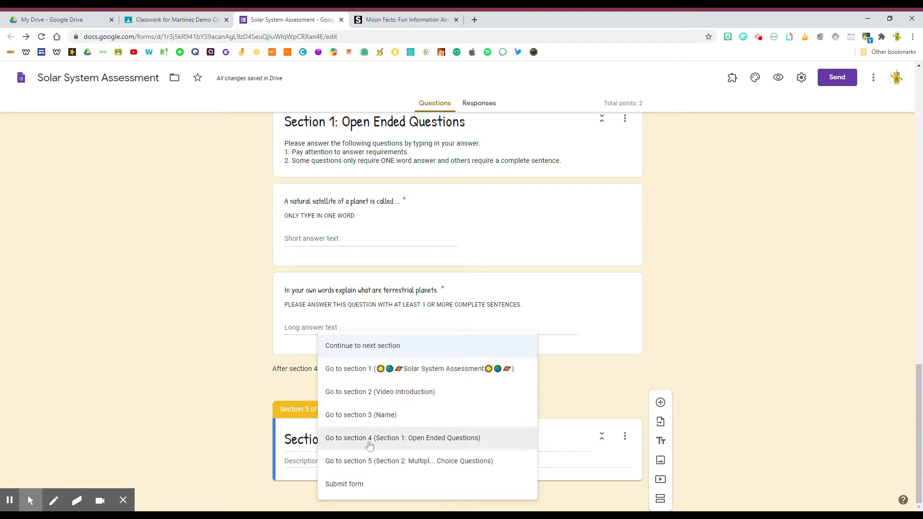
left_click(387, 465)
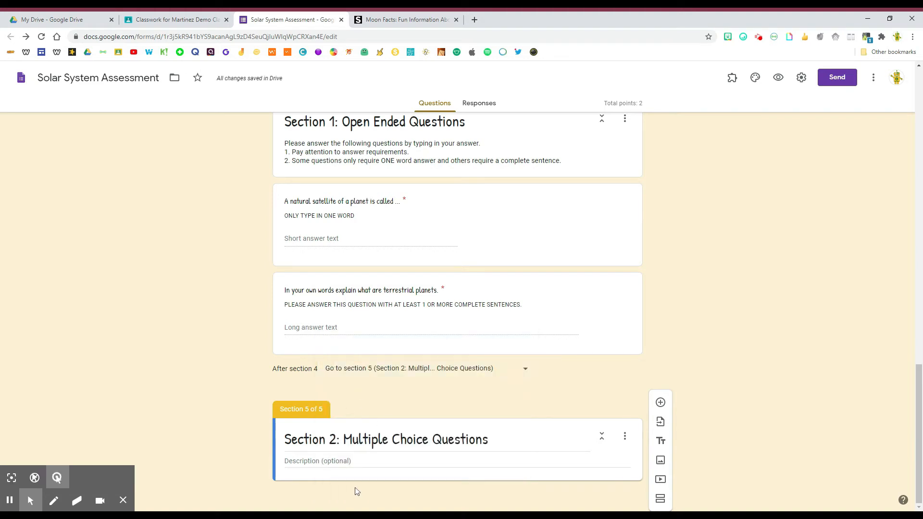
Step: Add a required multiple choice question reading "Mercury is the closest planet to the sun." with the options True and False
left_click(661, 403)
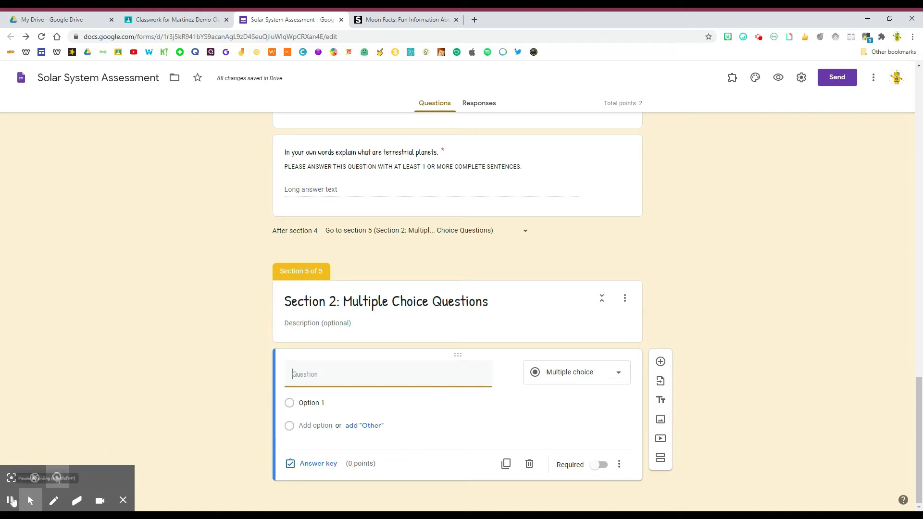
type("Mercury is the closest planet to the sun.")
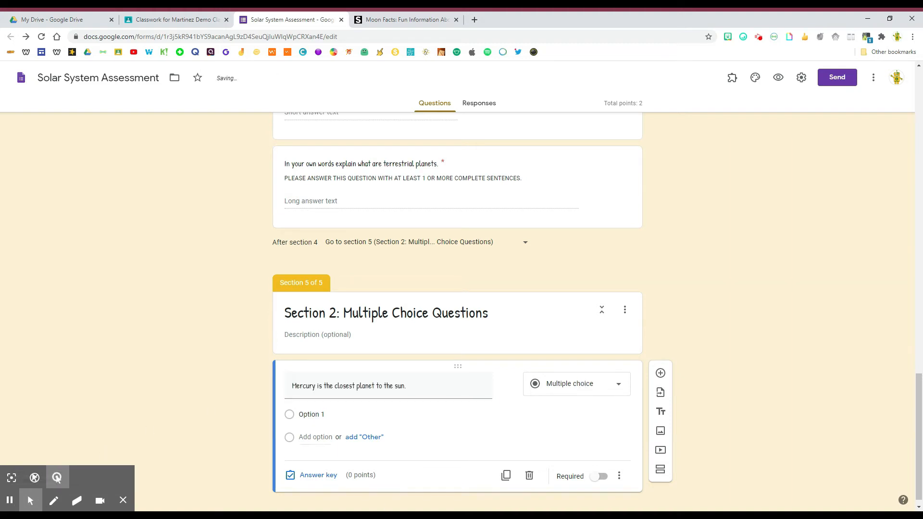
left_click(317, 414)
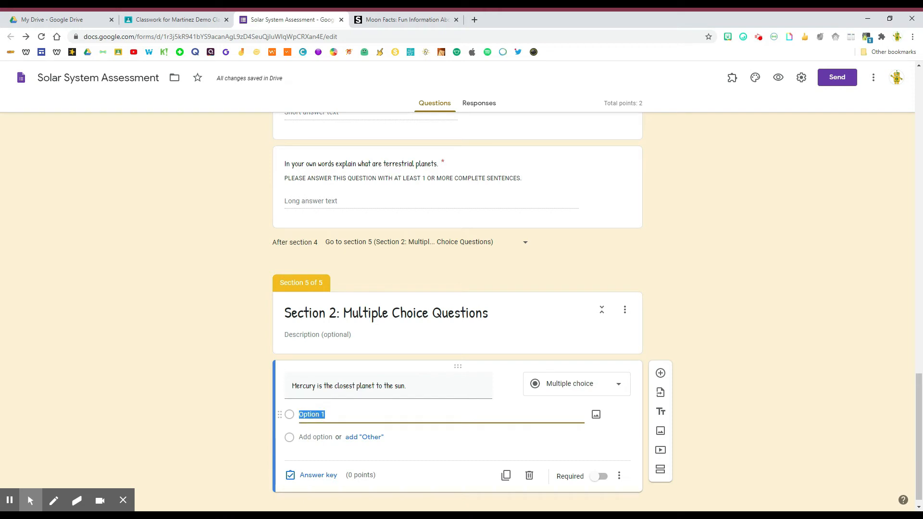
type("True")
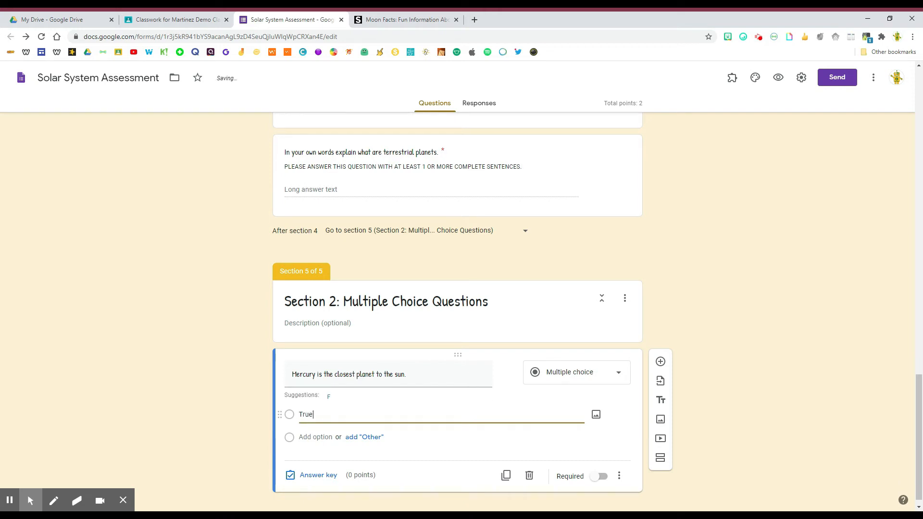
left_click(305, 437)
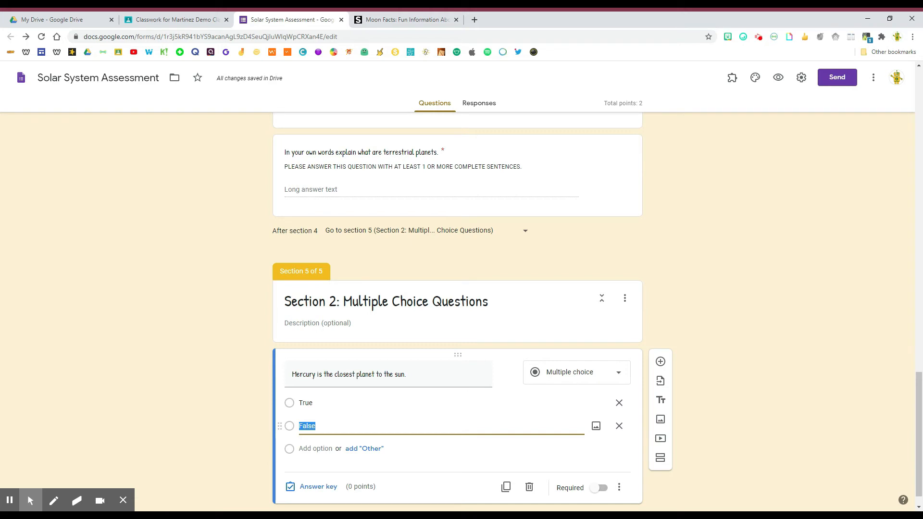
left_click(599, 488)
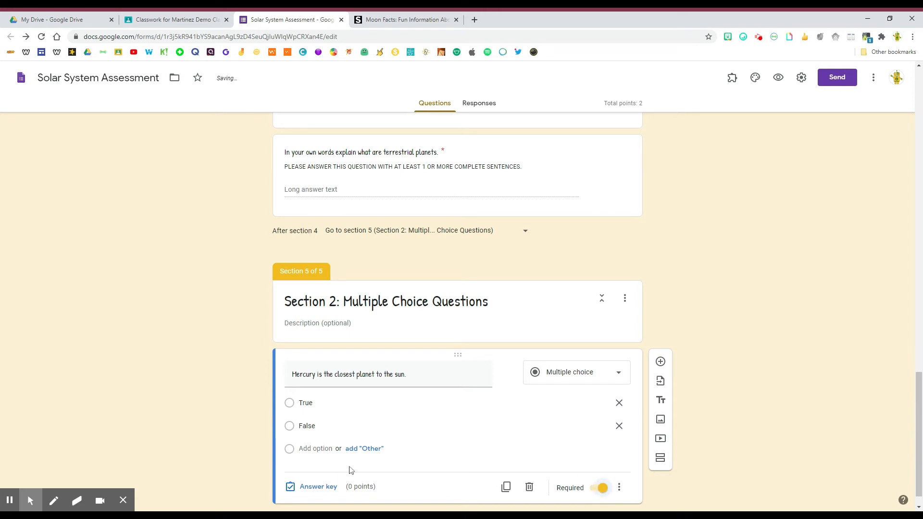
Step: Make the closest planet question worth 1 point in its answer key, with True as the correct answer
left_click(318, 487)
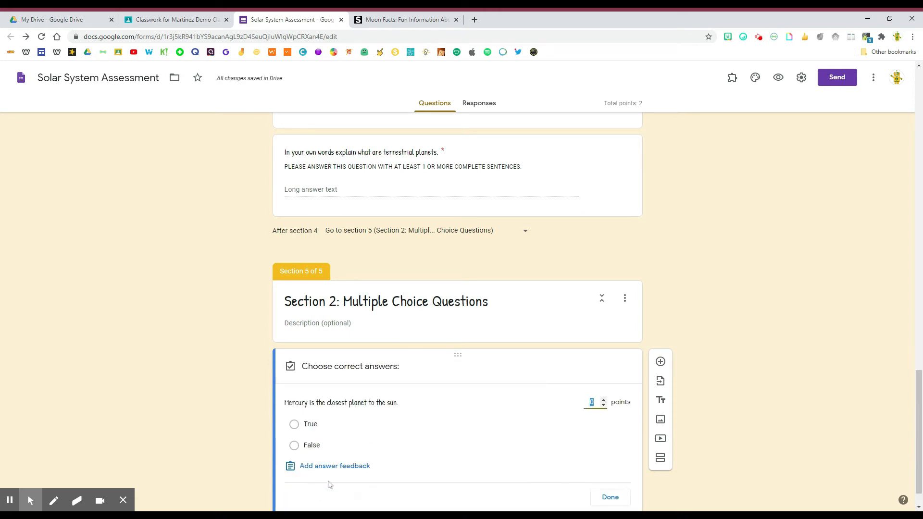
left_click(603, 398)
left_click(329, 426)
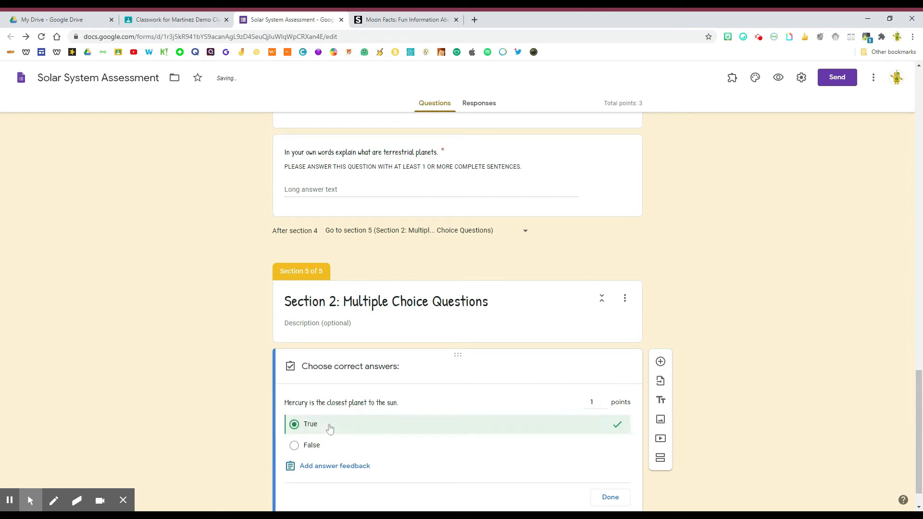
left_click(609, 498)
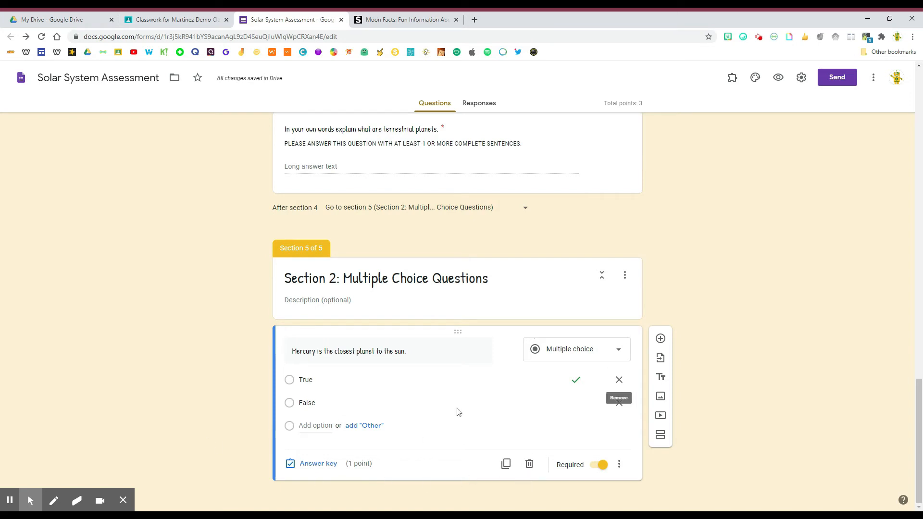
Step: Duplicate the question as "Planets that have rocky surfaces and cores made of iron are called:" with options Gas Giants, Dwarf Planets, Ringed Planets, Terrestrial Planets
left_click(506, 465)
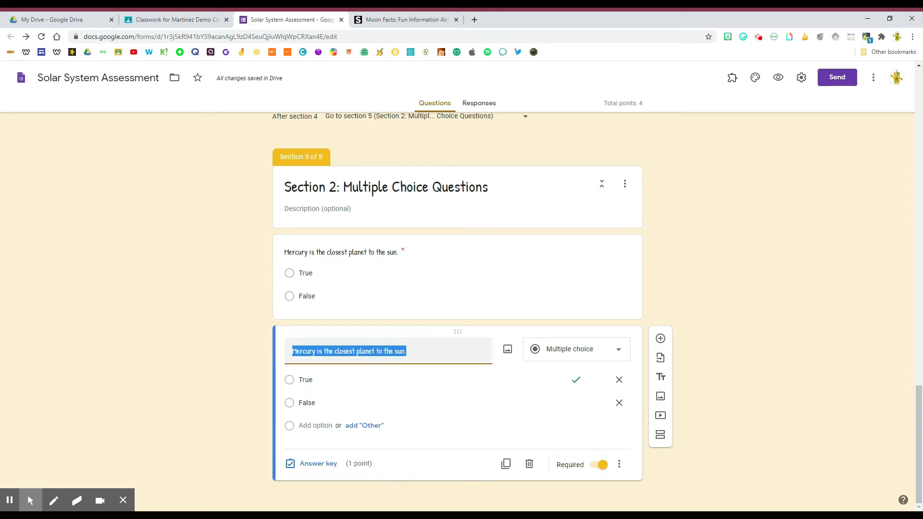
key("BackSpace")
type("Planets that have rocky surfaces and cores made of iron are called: Gas Giants Dwarf Planets Ringed Planets Terrestrial Planets")
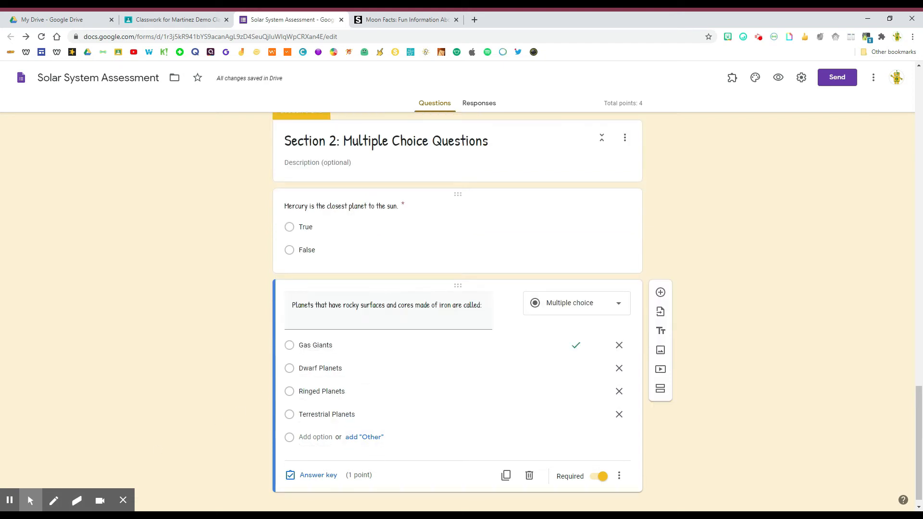
Step: Change the correct answer of the rocky surfaces question from Gas Giants to Terrestrial Planets in its answer key
left_click(367, 250)
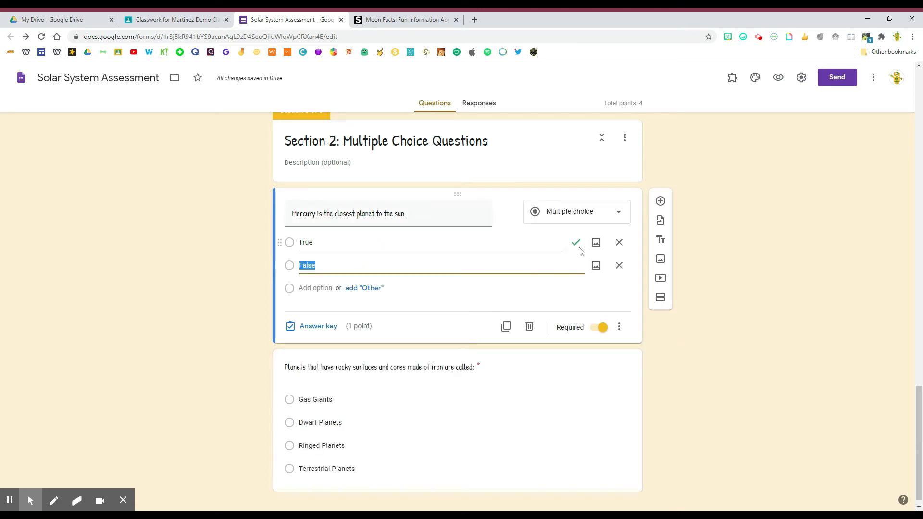
left_click(546, 399)
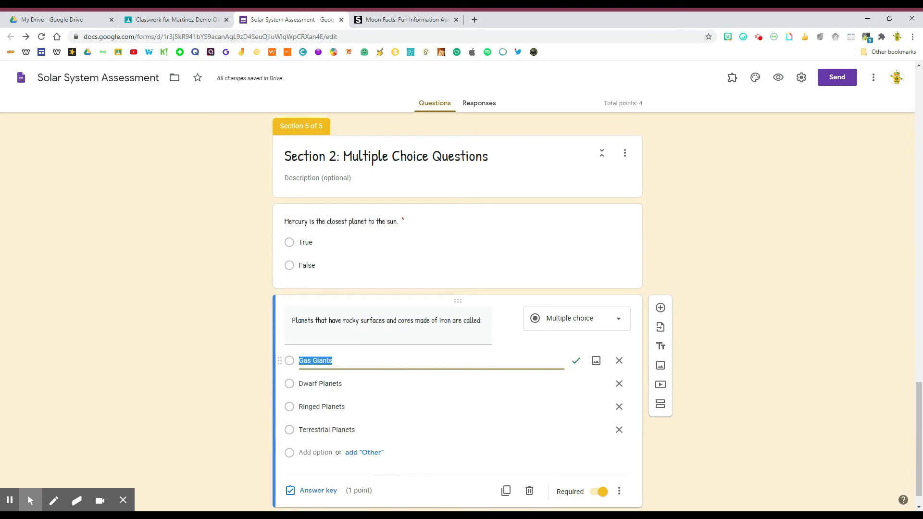
scroll(319, 476, "down", 1)
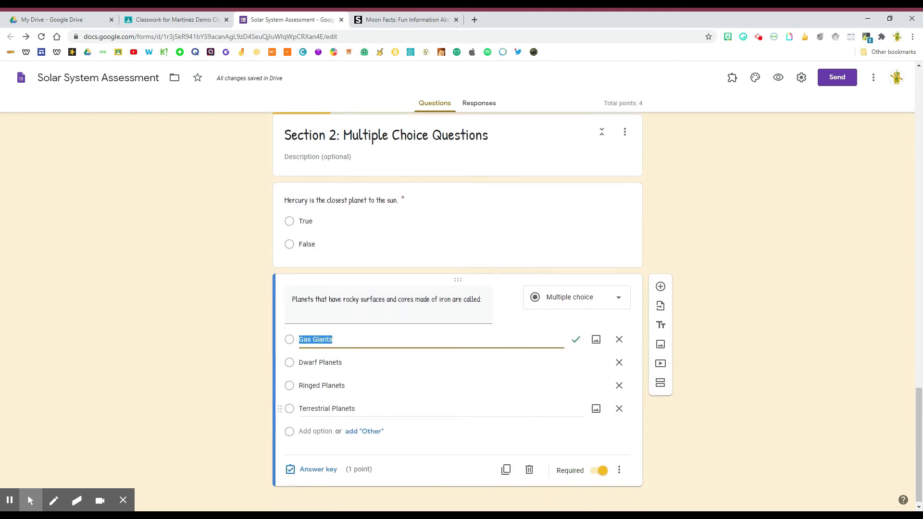
left_click(319, 463)
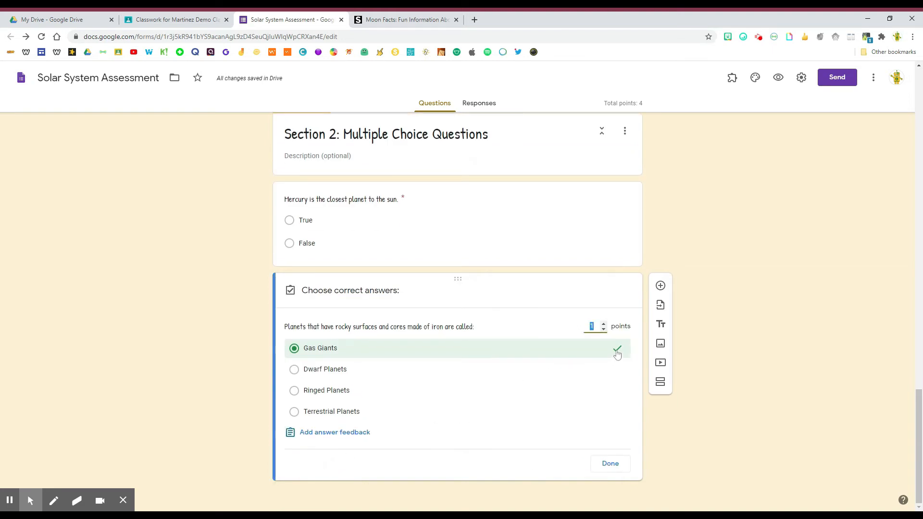
left_click(617, 352)
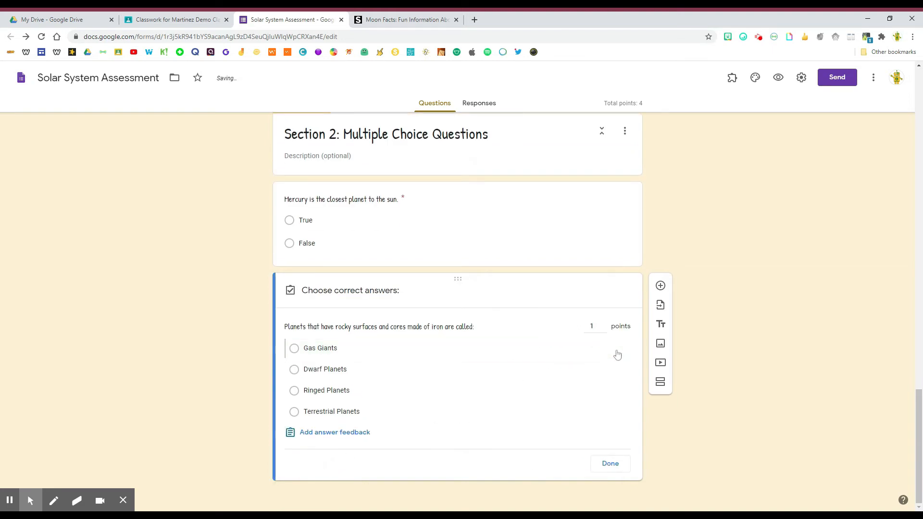
left_click(341, 417)
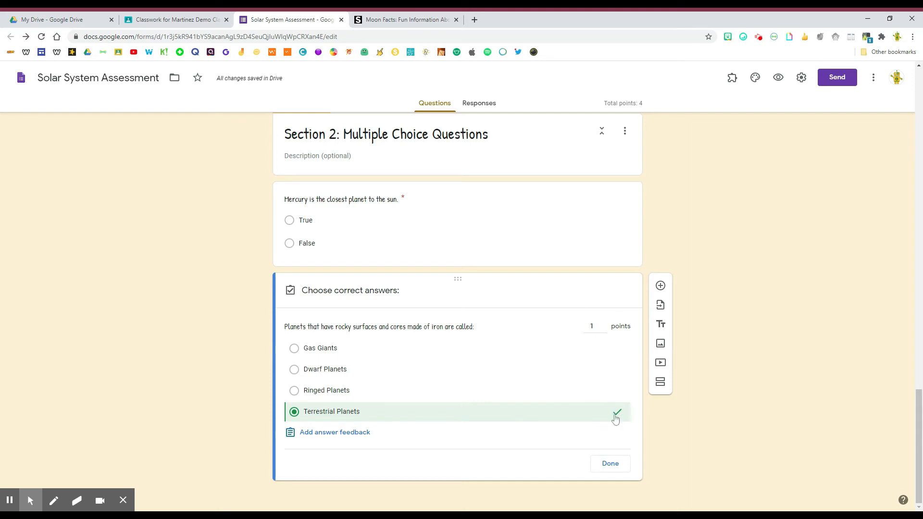
left_click(611, 464)
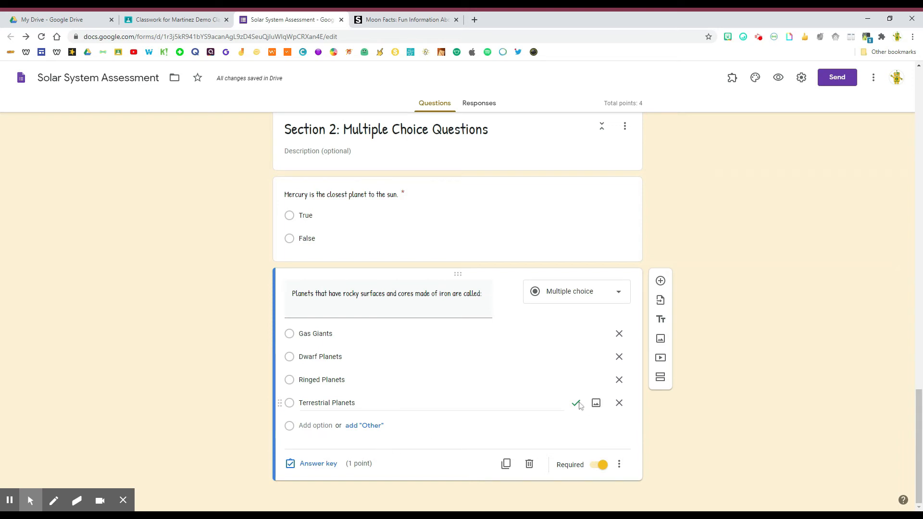
Step: Add a required checkboxes question "Which of the following statements are facts about Mercury. (Hint: There is more than 1 correct answer. )" with four statement options
left_click(661, 280)
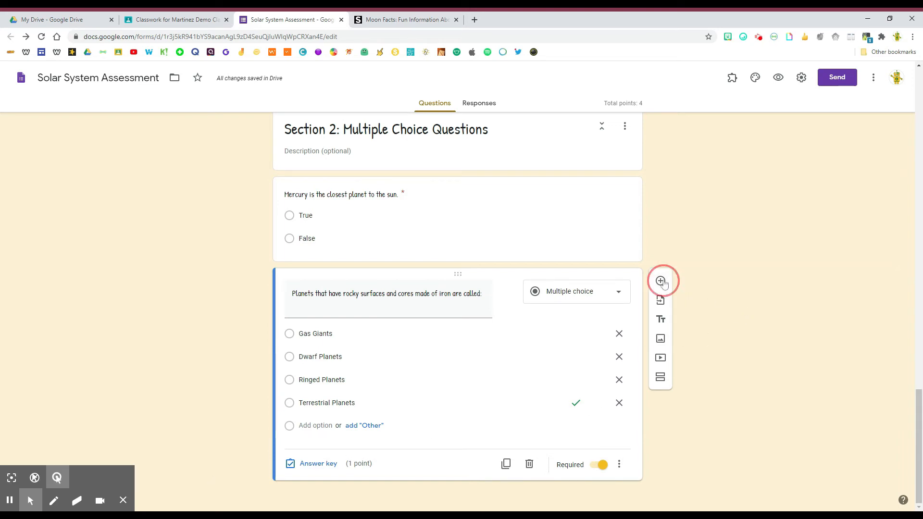
left_click(537, 440)
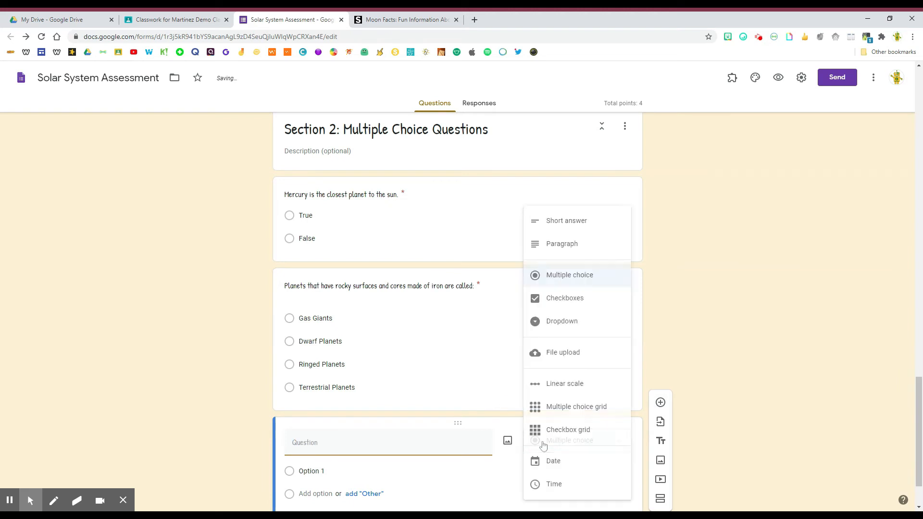
left_click(557, 307)
scroll(583, 466, "down", 1)
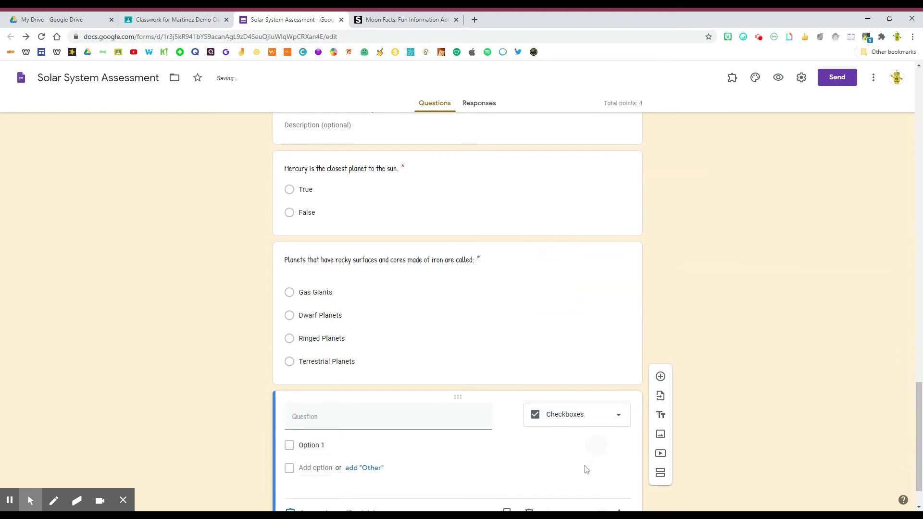
scroll(586, 466, "down", 1)
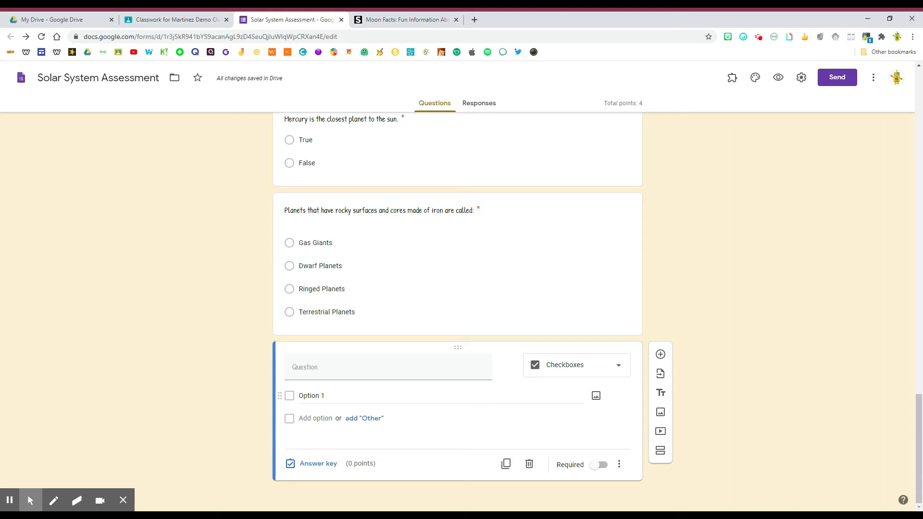
left_click(417, 367)
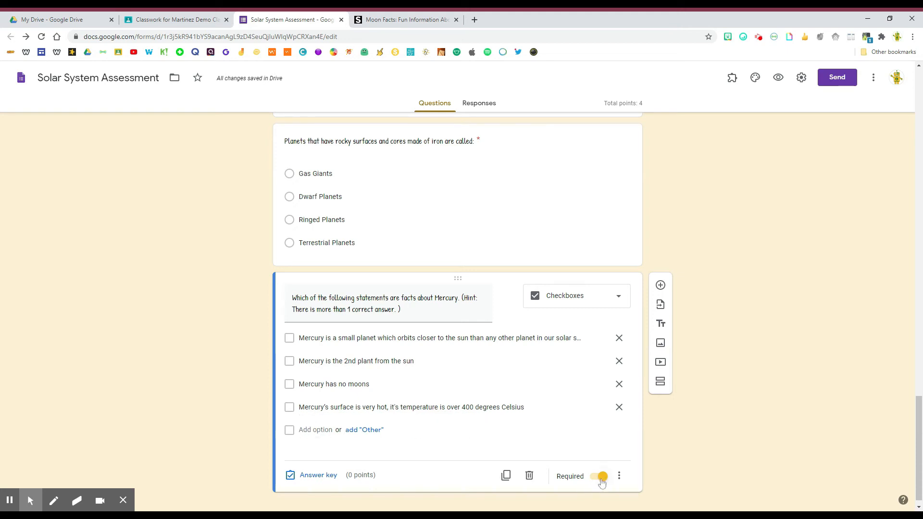
Step: Make the Mercury facts question worth 3 points and mark every statement correct except "Mercury is the 2nd plant from the sun"
left_click(308, 476)
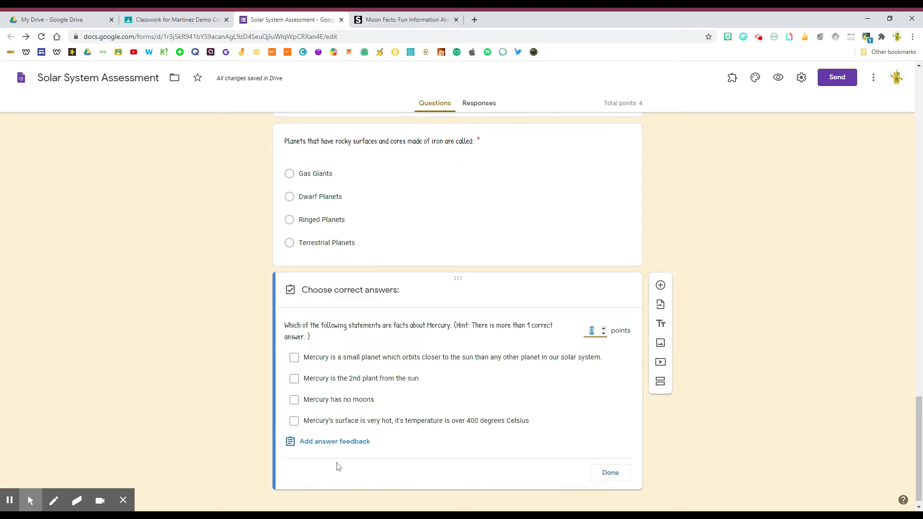
left_click(604, 329)
left_click(604, 330)
left_click(603, 329)
left_click(294, 358)
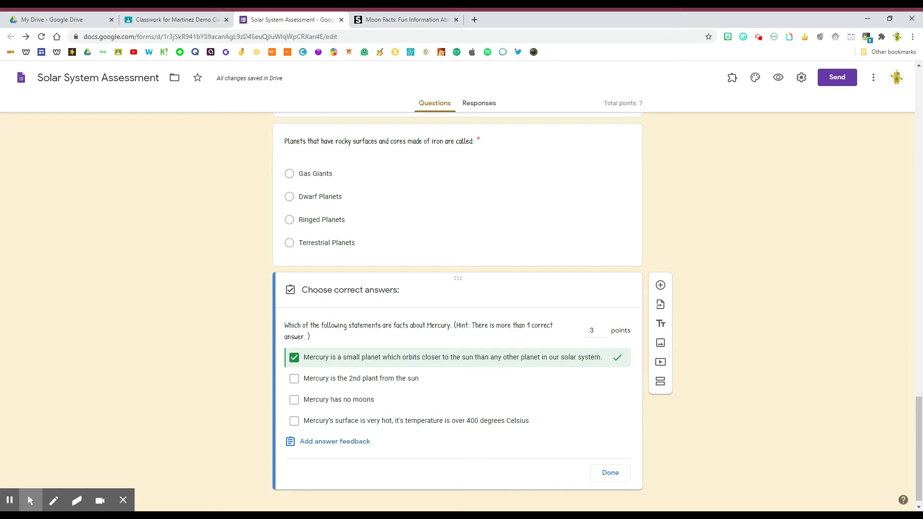
left_click(294, 400)
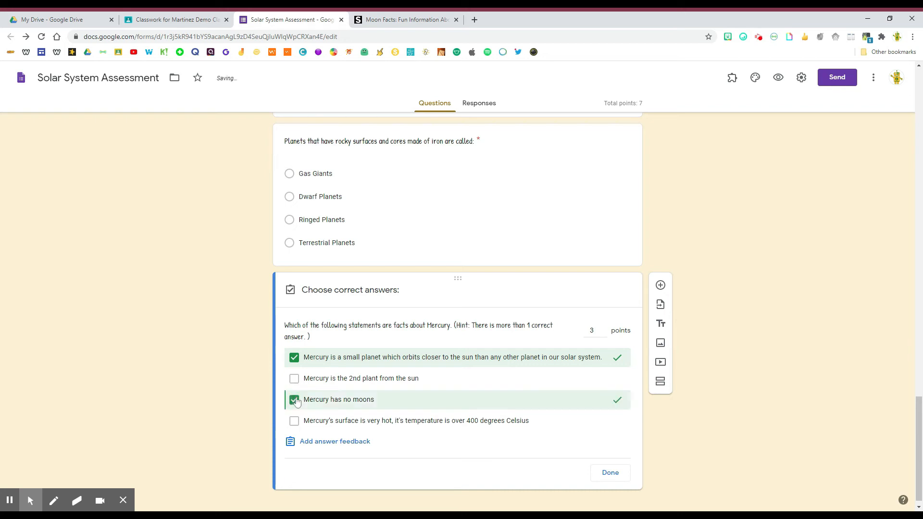
left_click(295, 422)
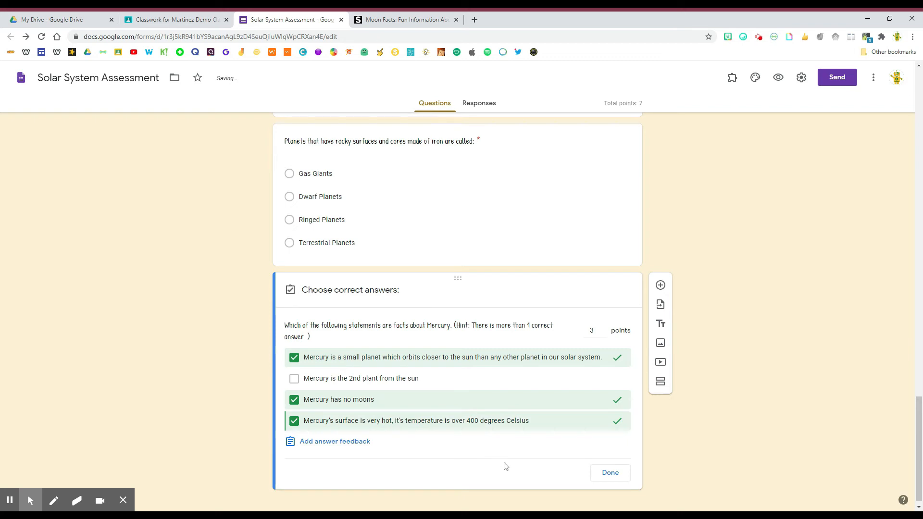
Step: Close the Mercury question's answer key and add a dropdown question reading "Earth is the _________ planet from the sun."
left_click(606, 475)
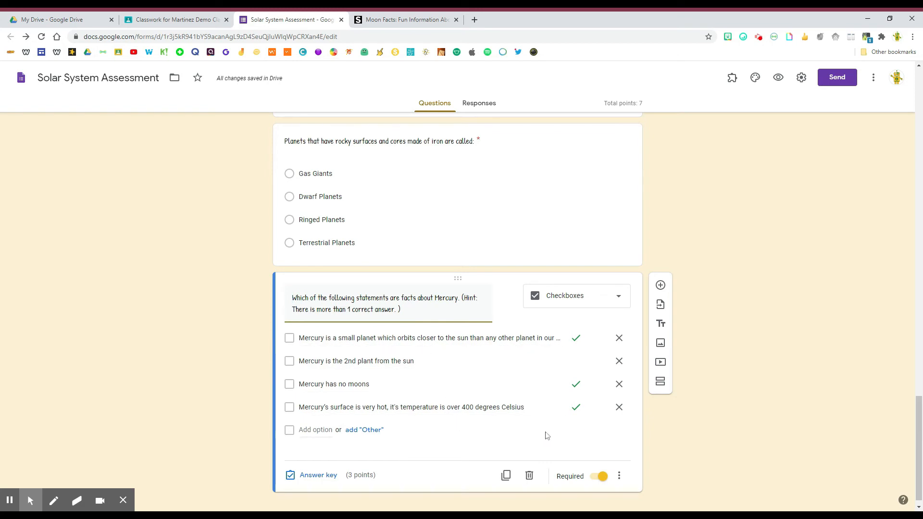
left_click(10, 500)
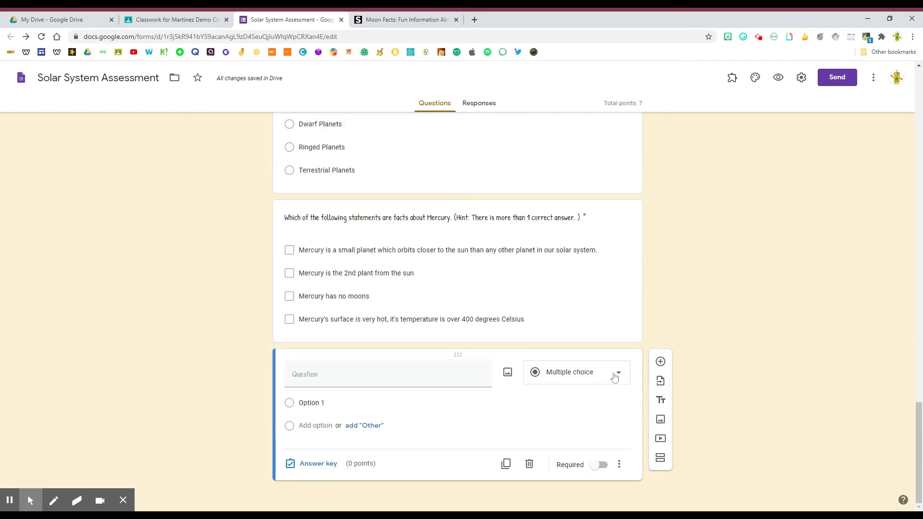
left_click(614, 375)
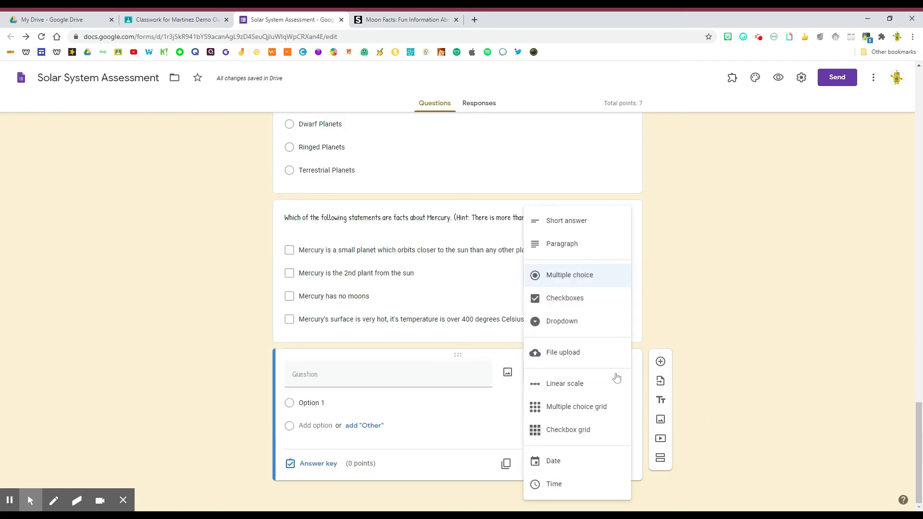
left_click(563, 327)
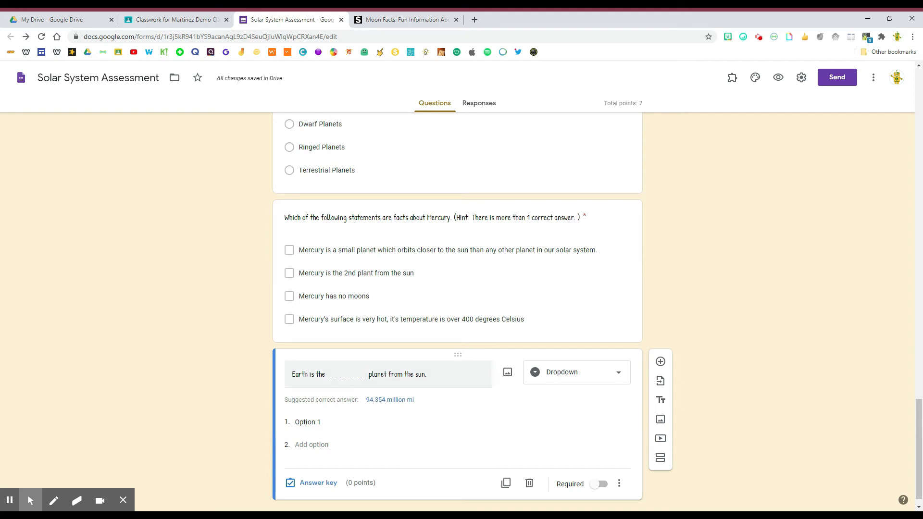
Step: Fill in the Earth question's nine options in order: 1st, 2nd, 3rd, 4th, 5th, 6th, 7th, 8th and 9th
left_click(307, 421)
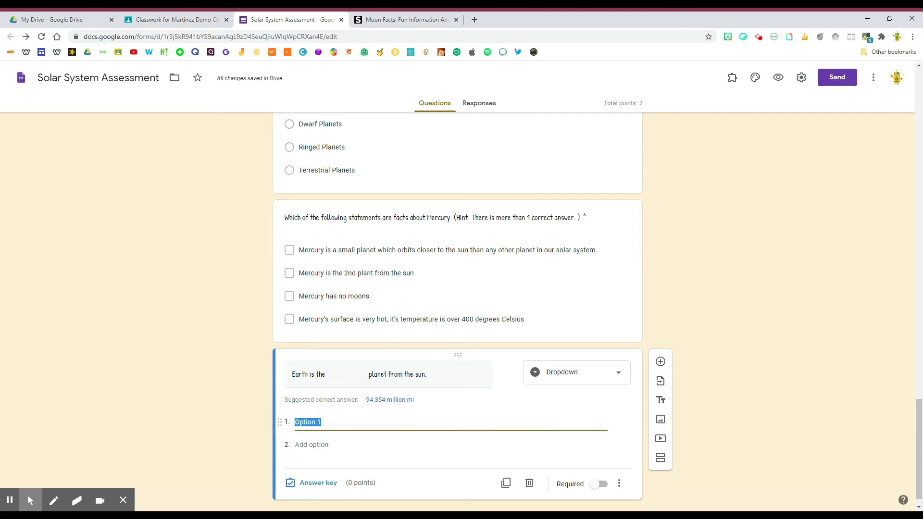
type("1st")
key("Return")
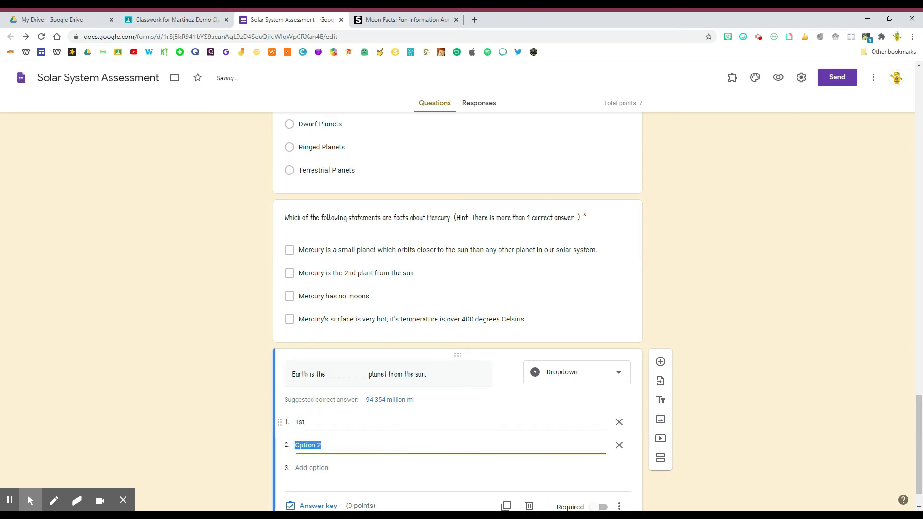
type("2nd")
key("Return")
type("3")
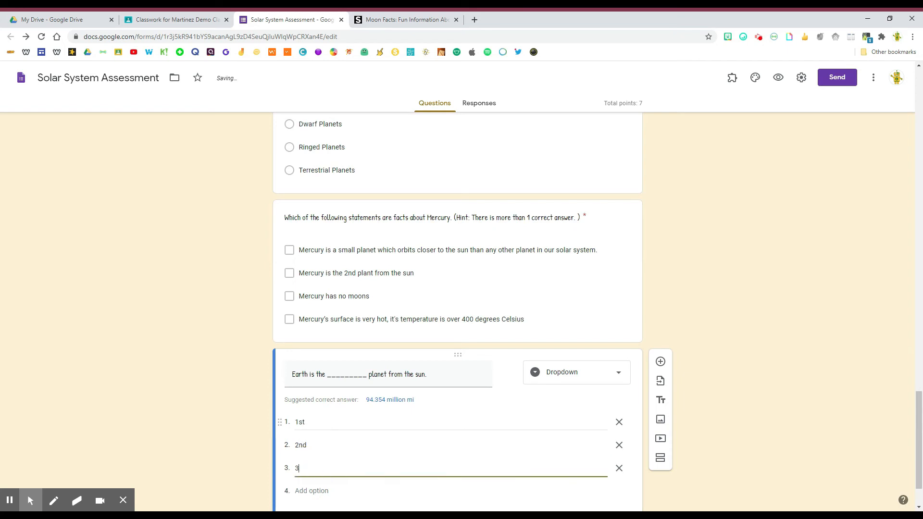
type("rdf")
key("Return")
type("4th")
key("Return")
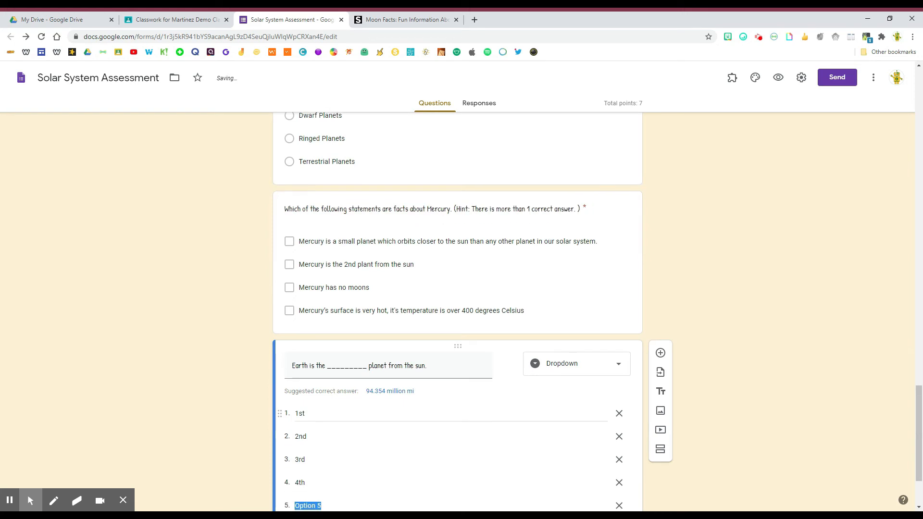
type("5th")
key("Return")
type("6")
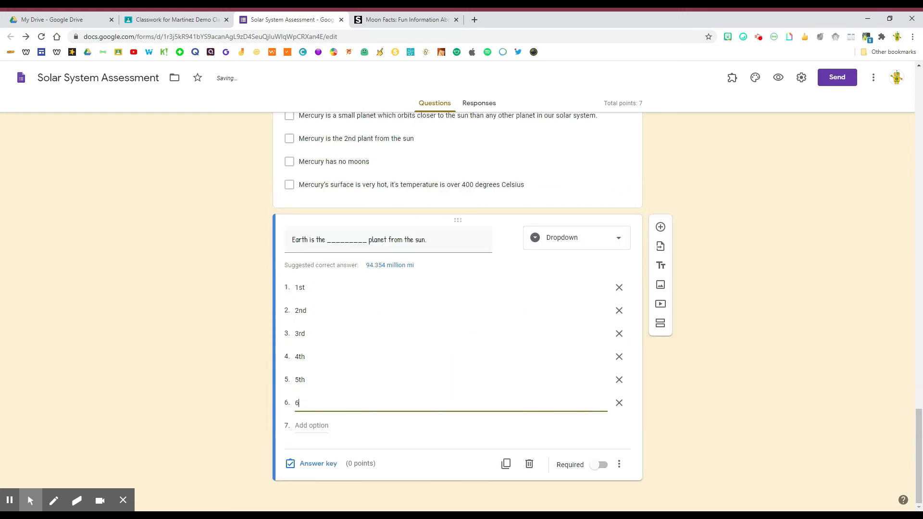
type("th")
key("Return")
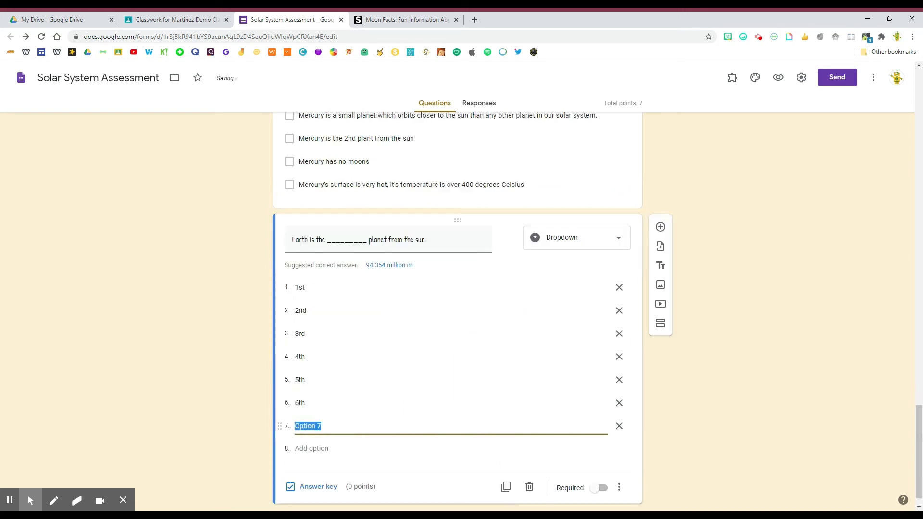
type("7th")
key("Return")
type("8")
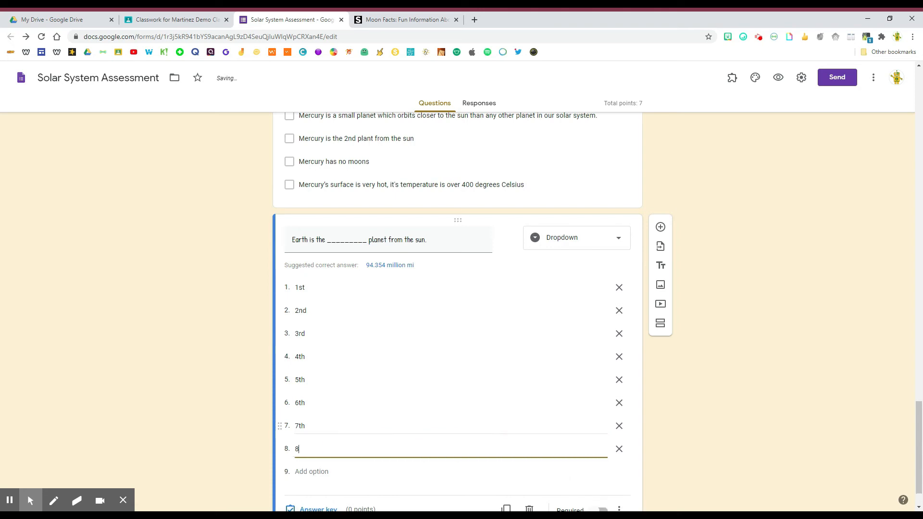
type("th")
key("Return")
type("9th")
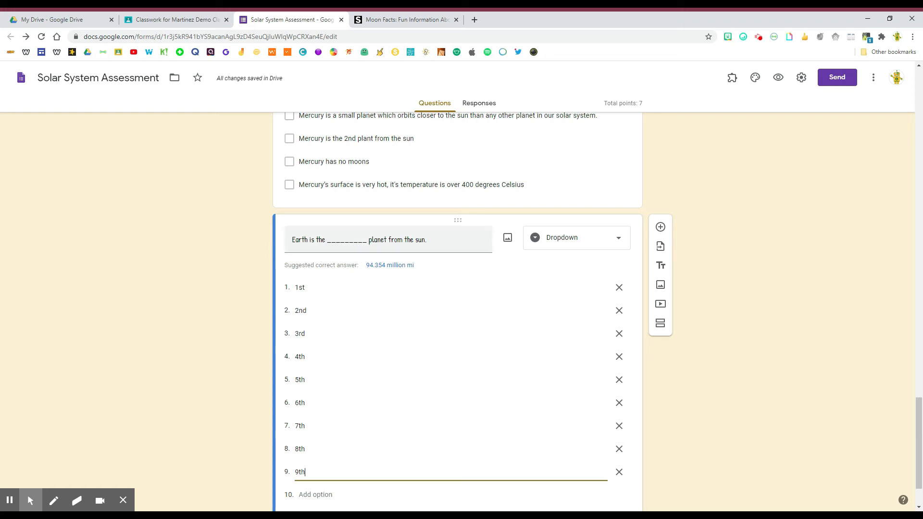
Step: Make the Earth question required and set its answer key to 1 point with 3rd as the correct answer
scroll(401, 423, "down", 2)
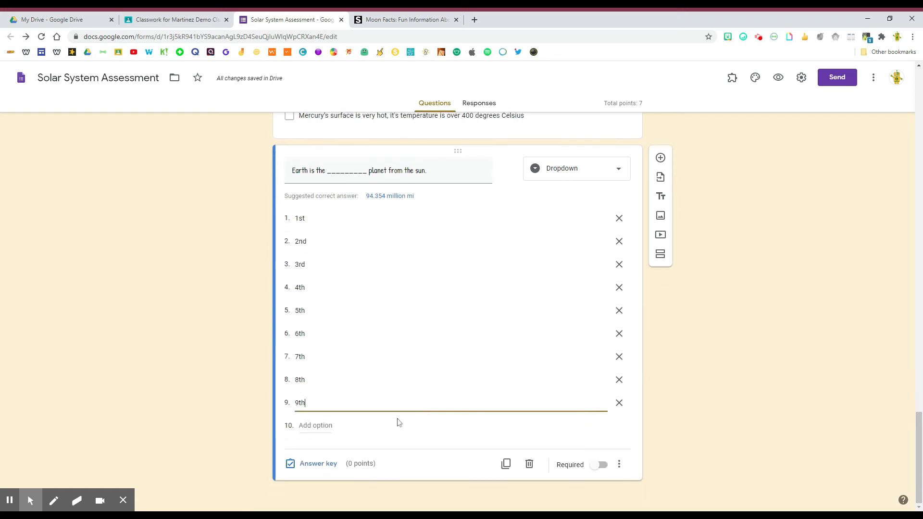
left_click(594, 470)
left_click(313, 466)
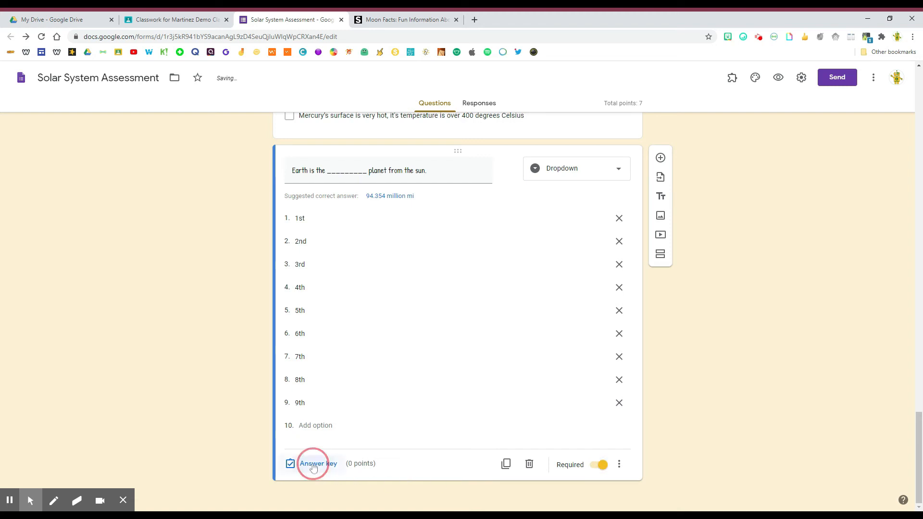
left_click(605, 222)
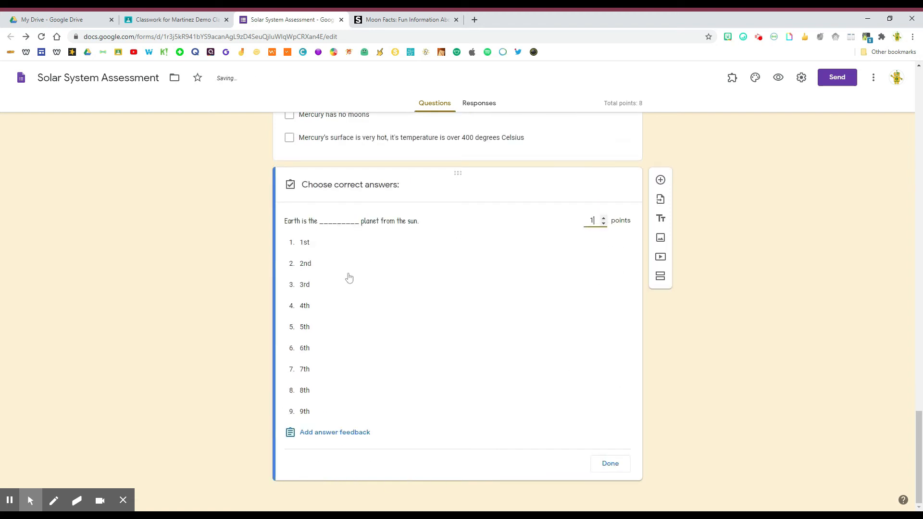
left_click(322, 291)
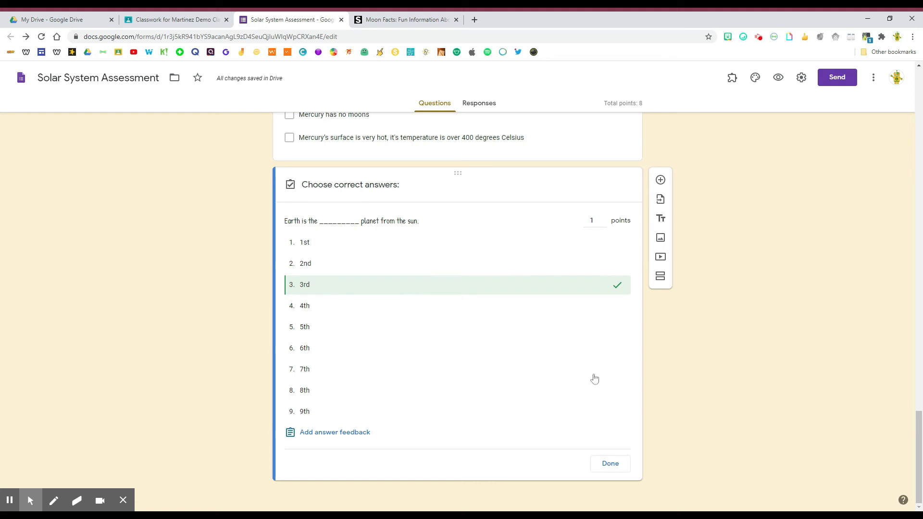
left_click(610, 464)
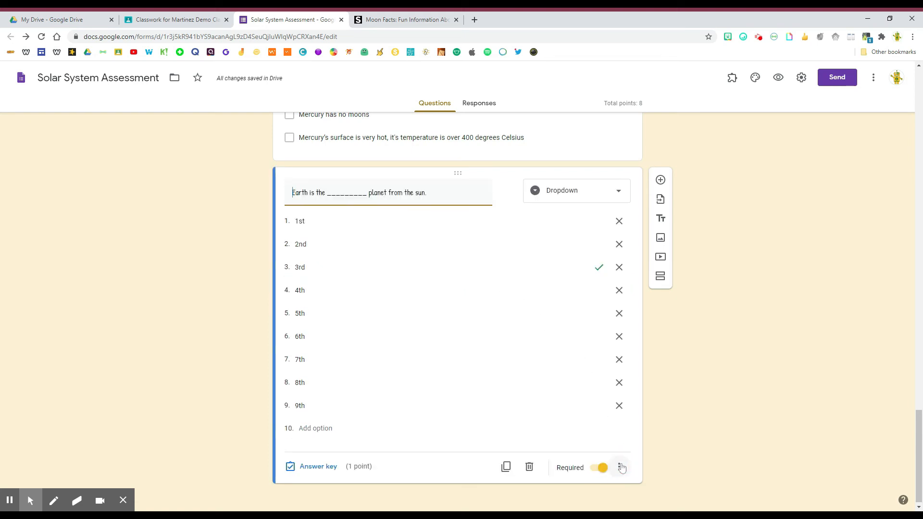
left_click(10, 502)
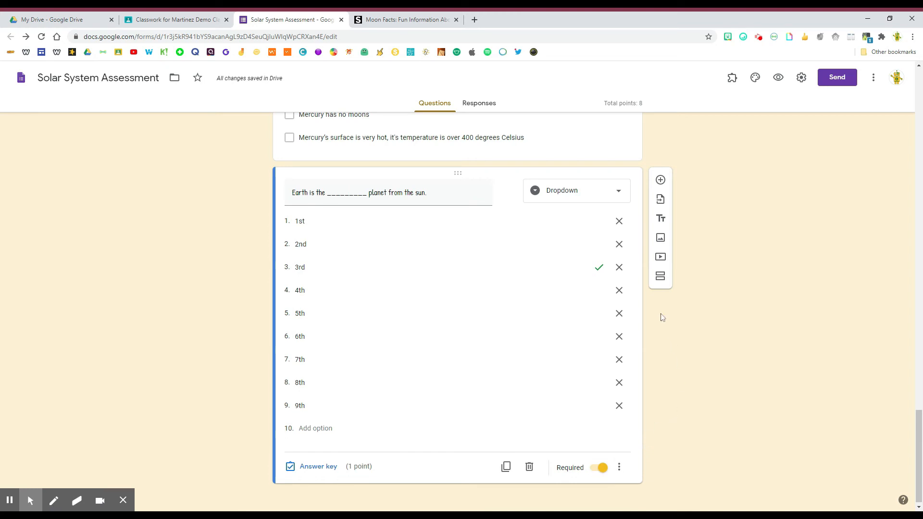
Step: Add a section titled "Section 3: File Upload" with the description "Read the question and upload an image to answer the question."
left_click(661, 281)
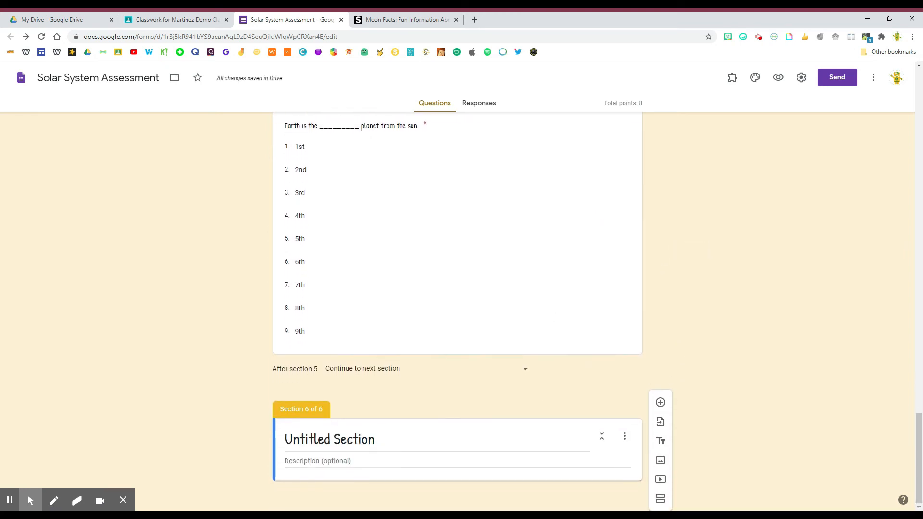
left_click(335, 439)
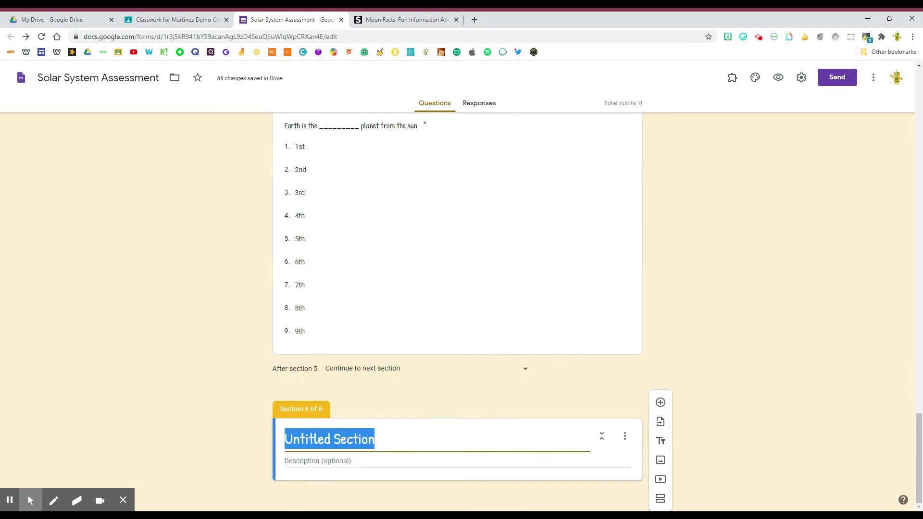
type("Se")
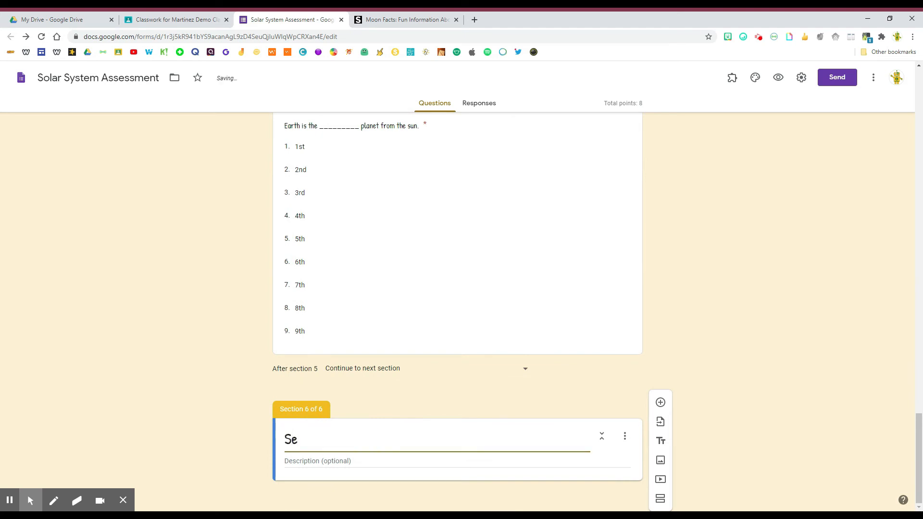
type("ction 3: File Uplo")
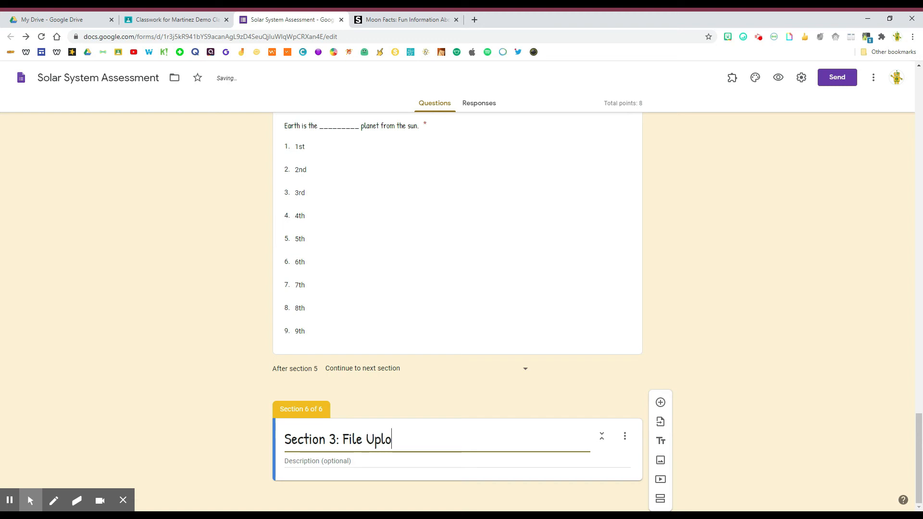
type("ad")
left_click(332, 461)
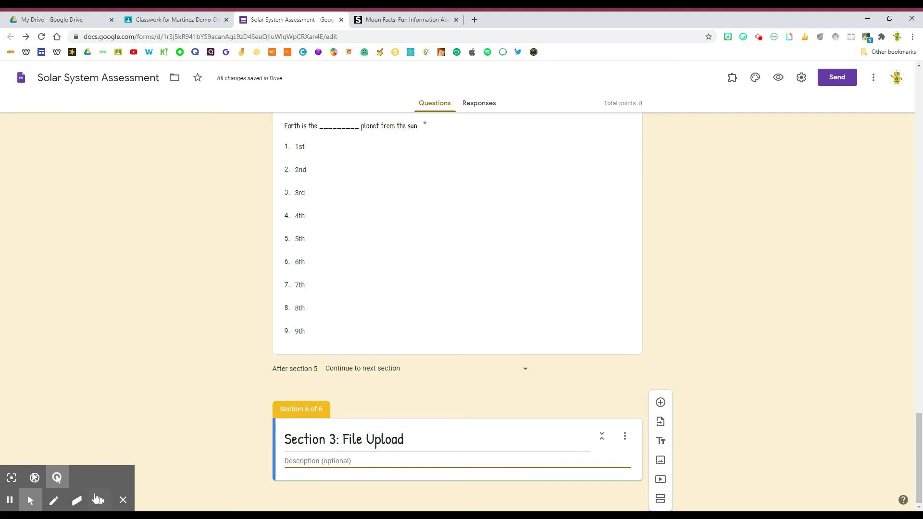
type("Read the question and upload an image to answer the question.")
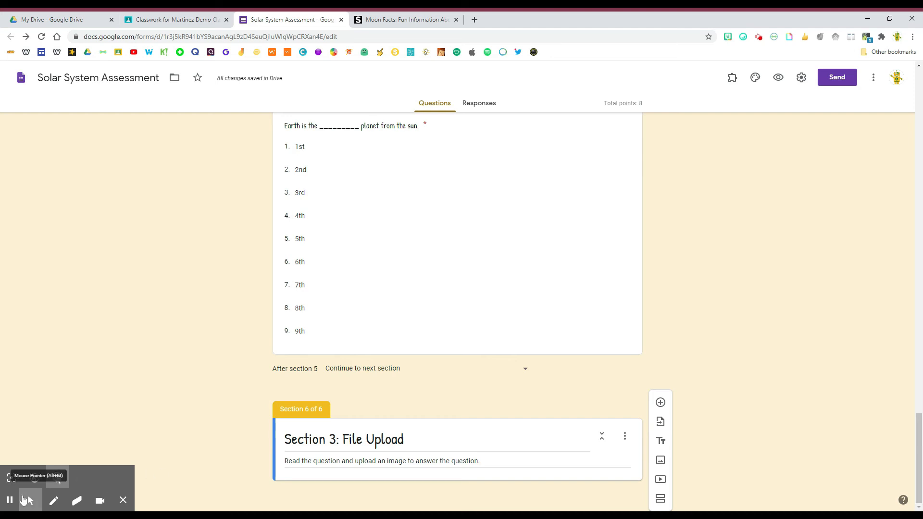
Step: Add a file upload question asking to sketch the sun and nine planets in order with drawing and coloring materials, photograph the sketch and upload it
left_click(659, 403)
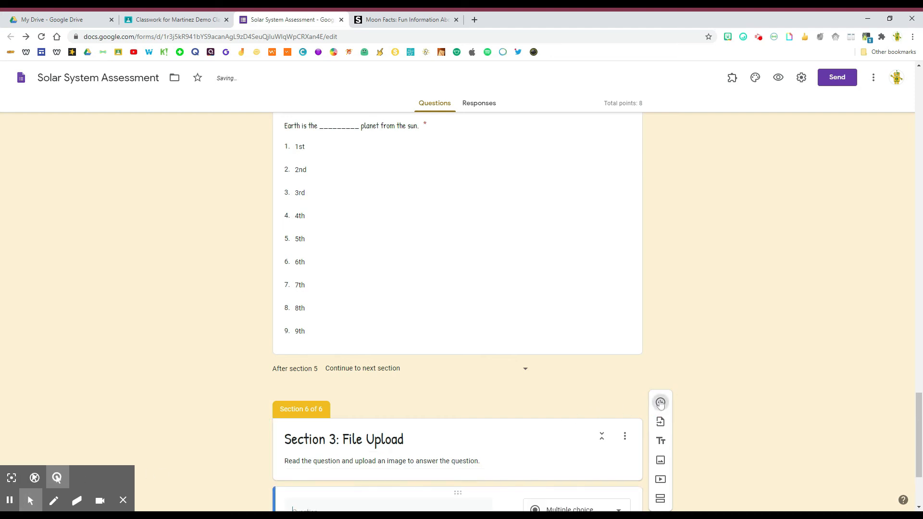
left_click(577, 380)
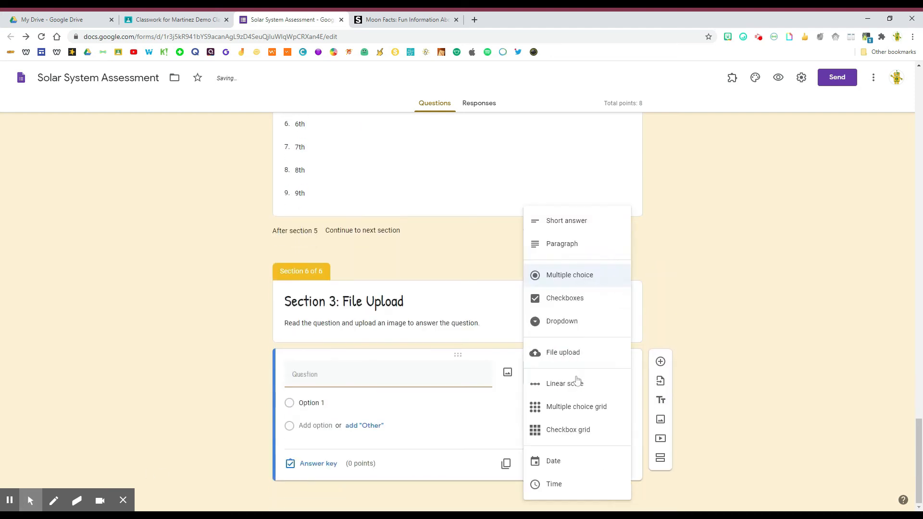
left_click(567, 352)
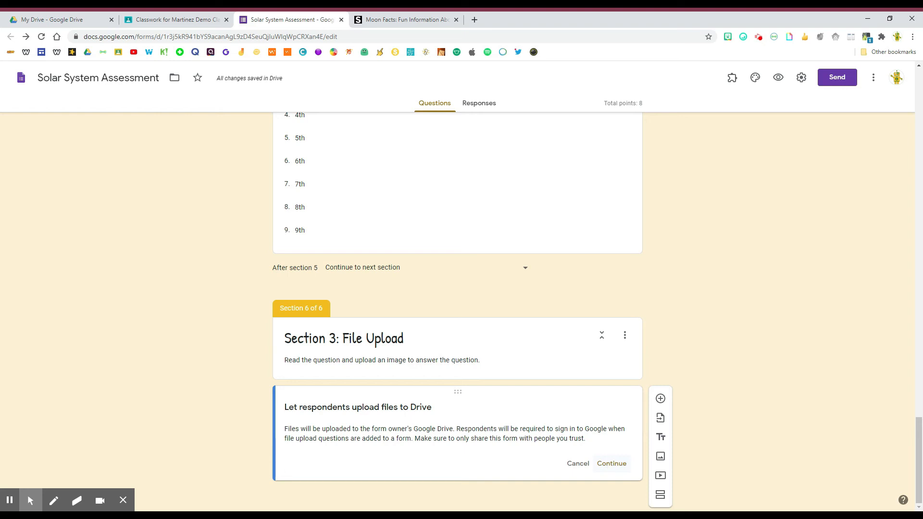
left_click(609, 463)
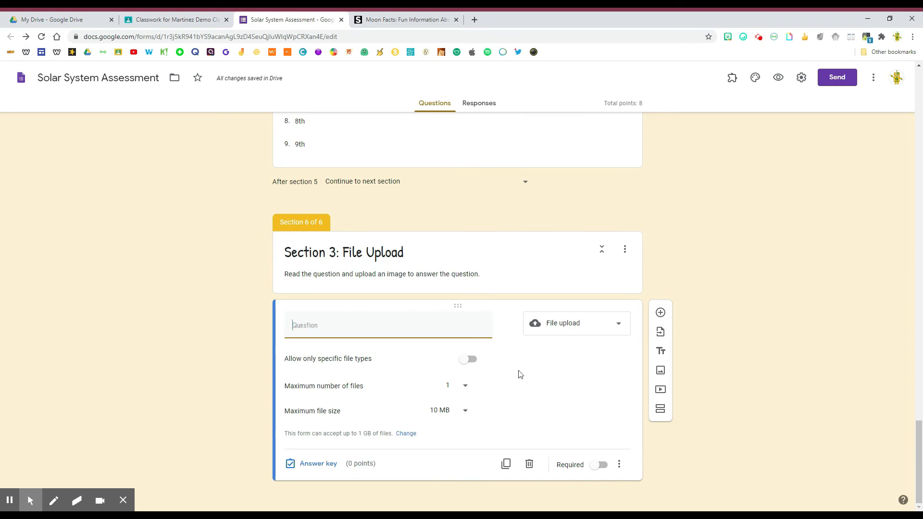
left_click(439, 330)
type("Use drawing and coloring materials to sketch the sun and nine planets in order. Take a picture of your solar system sketch and upload your file here.")
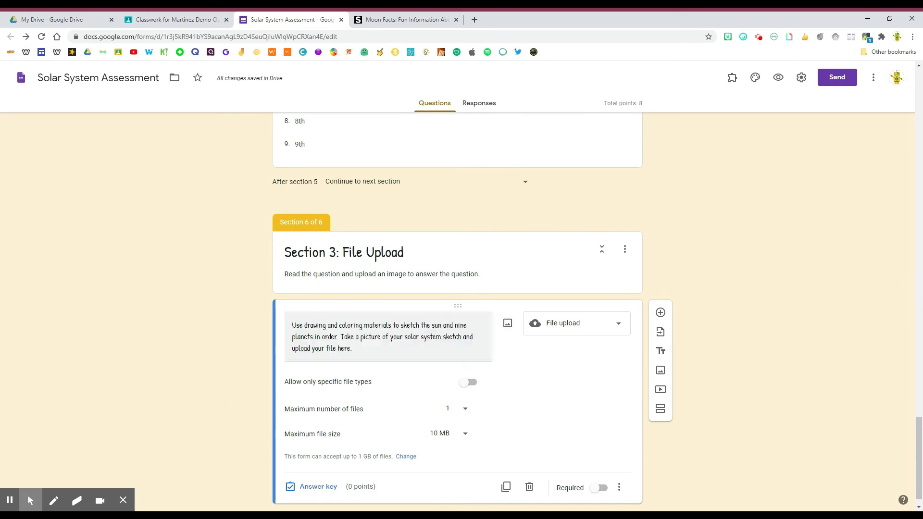
Step: Restrict the sketch upload to image files, set the maximum file size to 100 MB, and make the question required
left_click(469, 384)
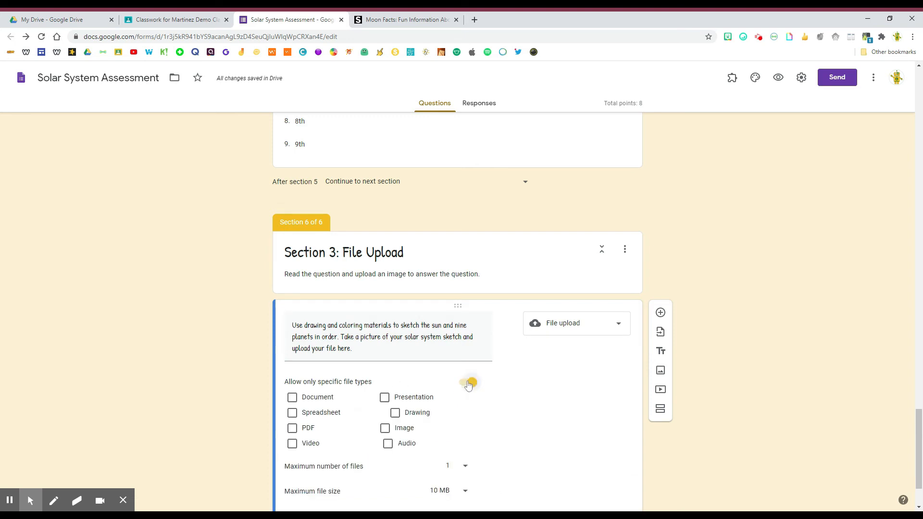
left_click(386, 428)
scroll(435, 433, "down", 1)
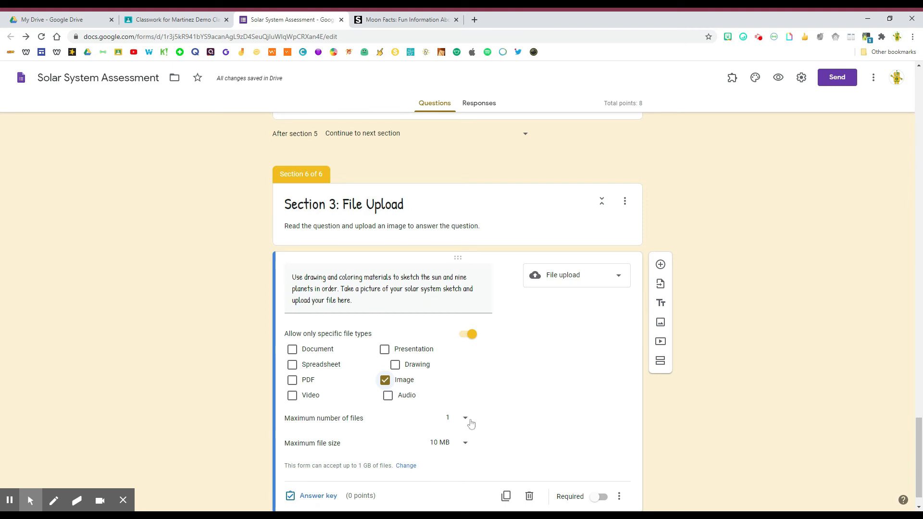
scroll(470, 422, "down", 1)
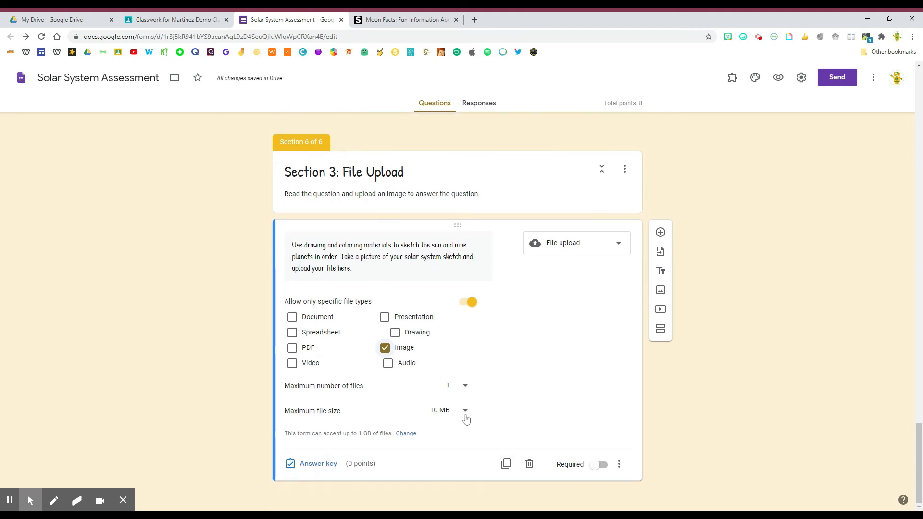
left_click(464, 411)
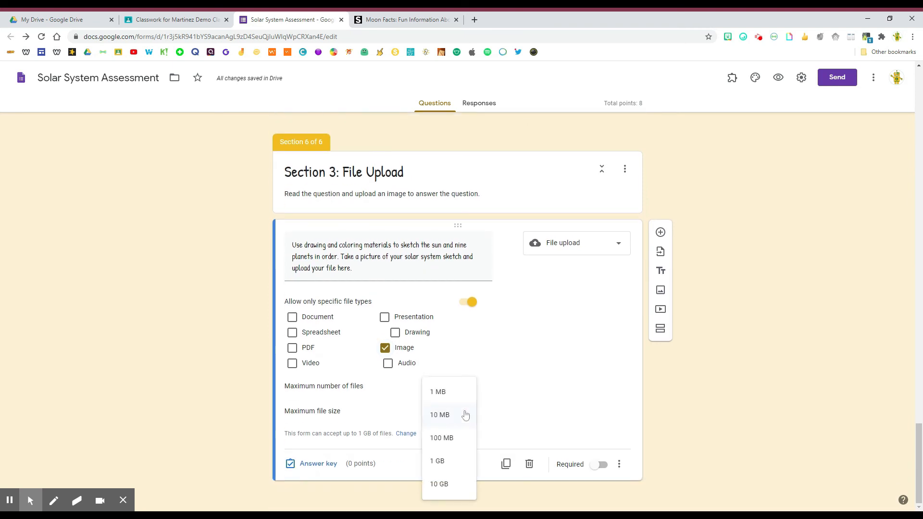
left_click(446, 439)
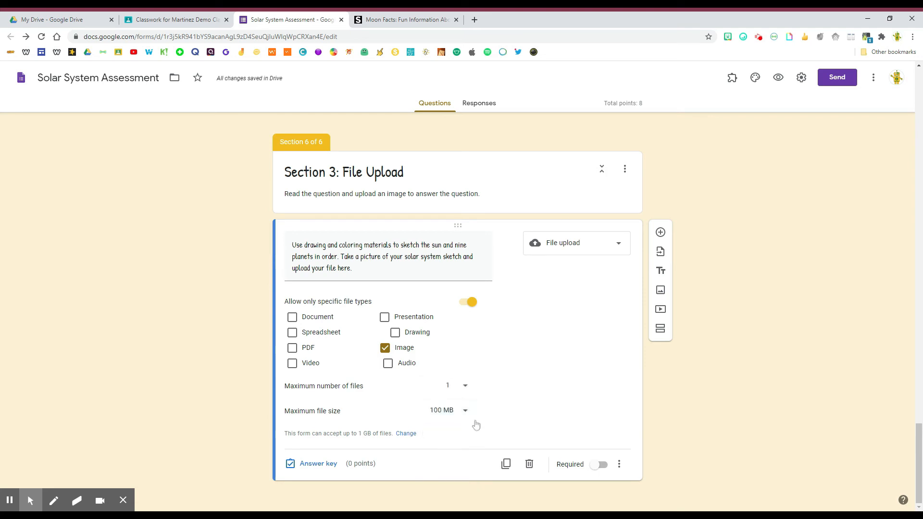
left_click(594, 468)
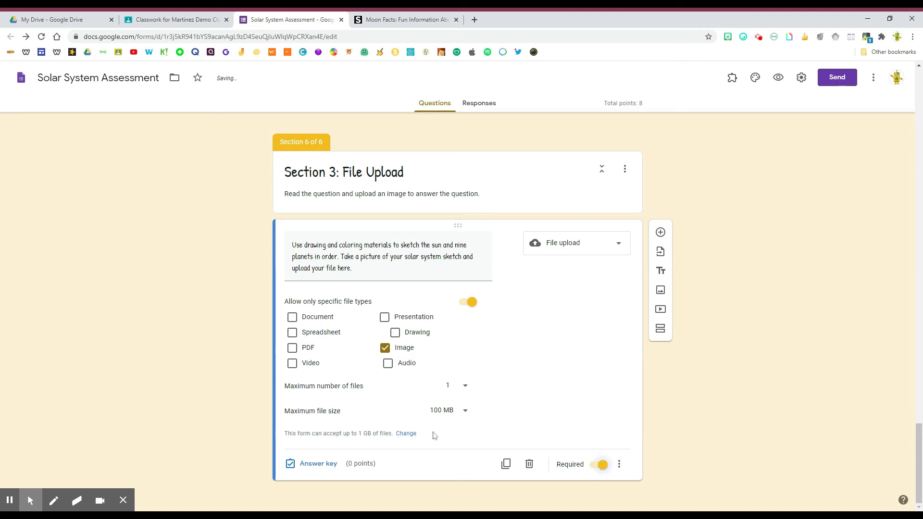
Step: Set the solar system sketch upload question to be worth 1 point
left_click(313, 464)
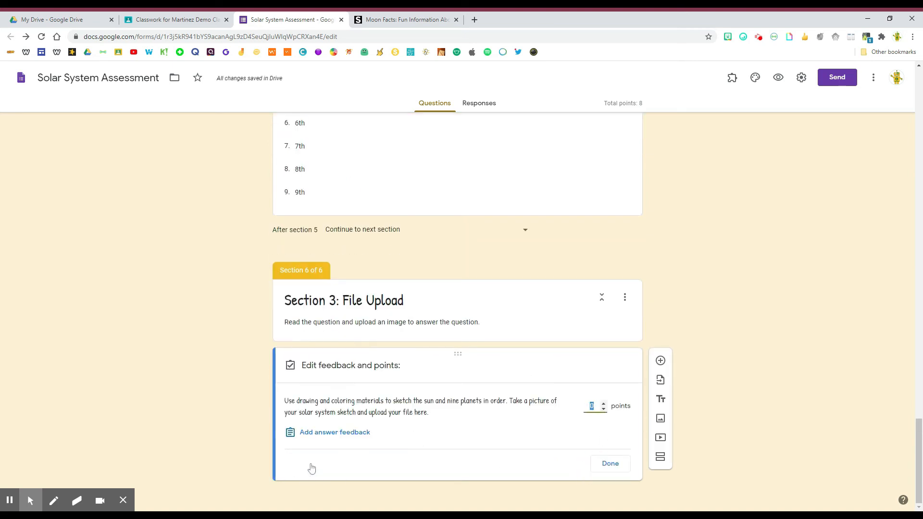
left_click(603, 404)
left_click(610, 464)
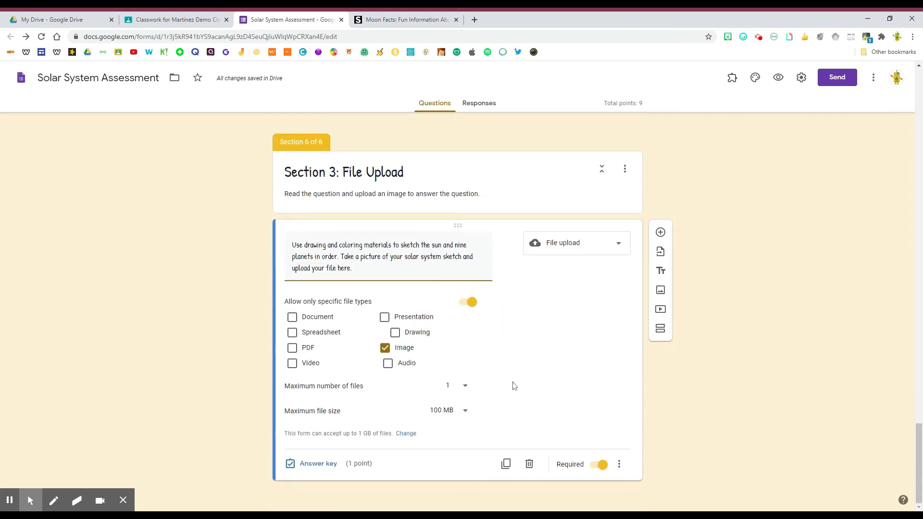
Step: Add a section titled "Section 4: Linear scale and Grid Questions" and make the file upload section lead to it
left_click(662, 330)
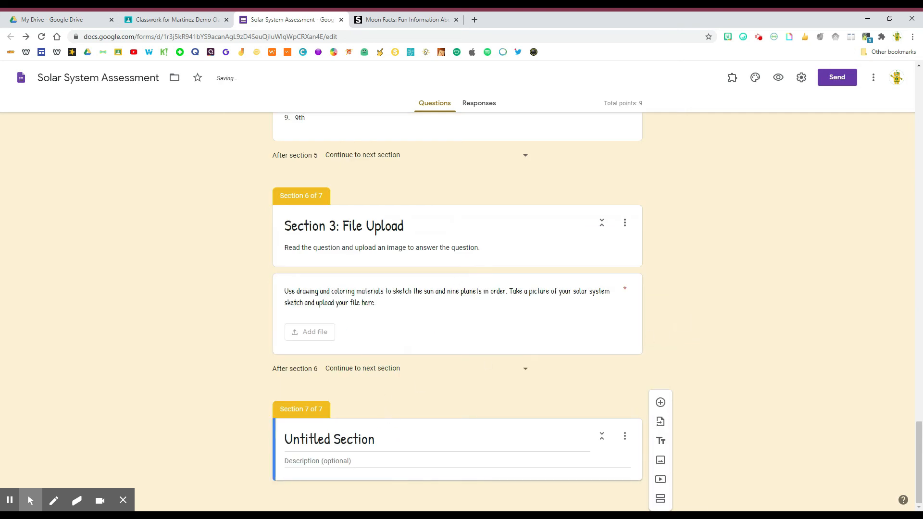
type("Se")
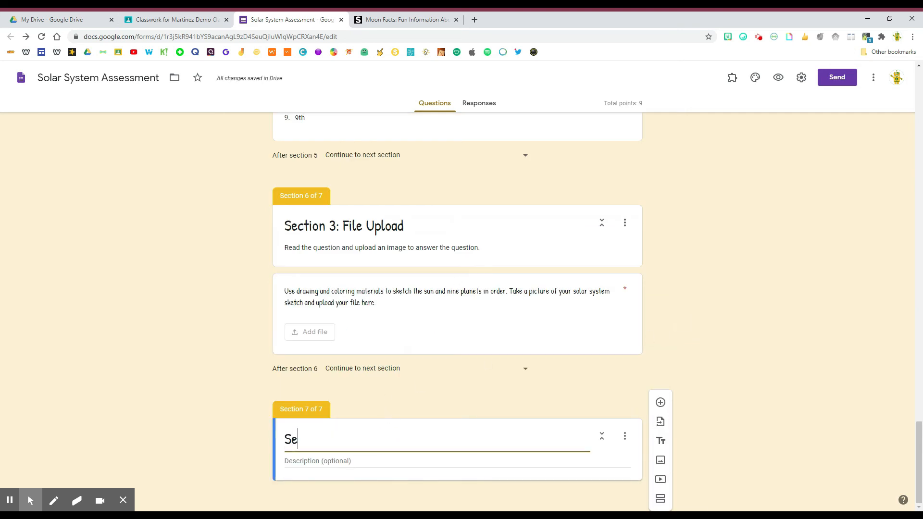
type("ction 4: ")
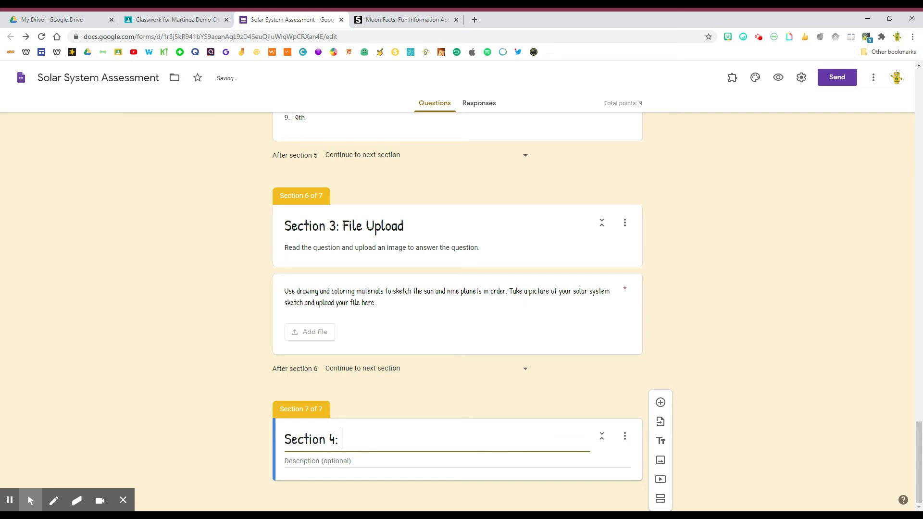
type("Linear scale and")
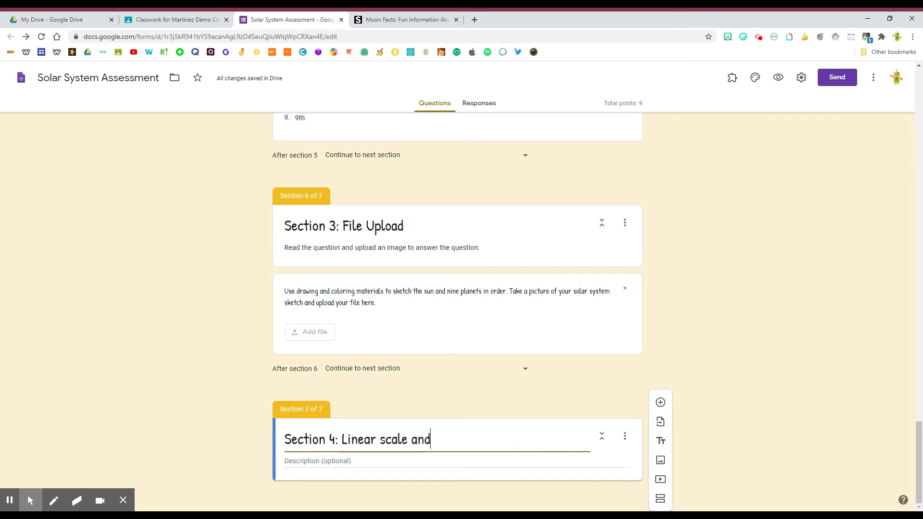
type(" Grid Ques")
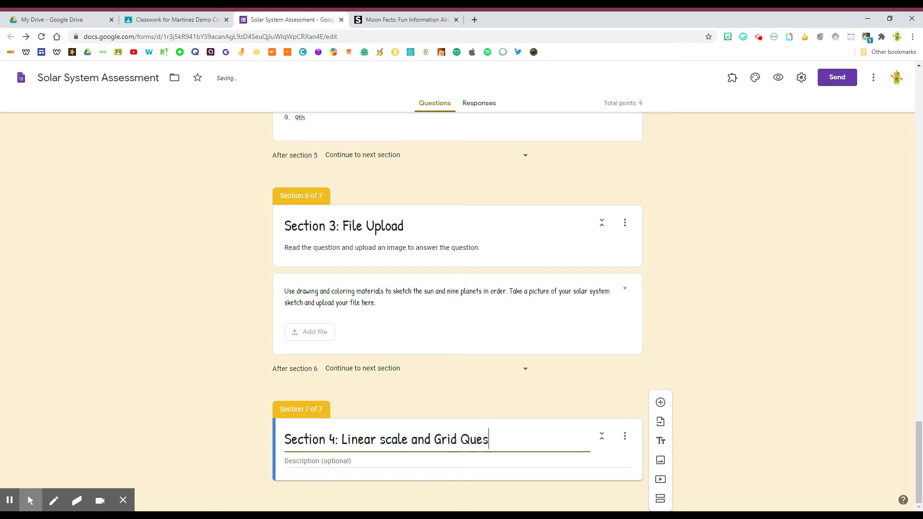
type("tions")
left_click(10, 503)
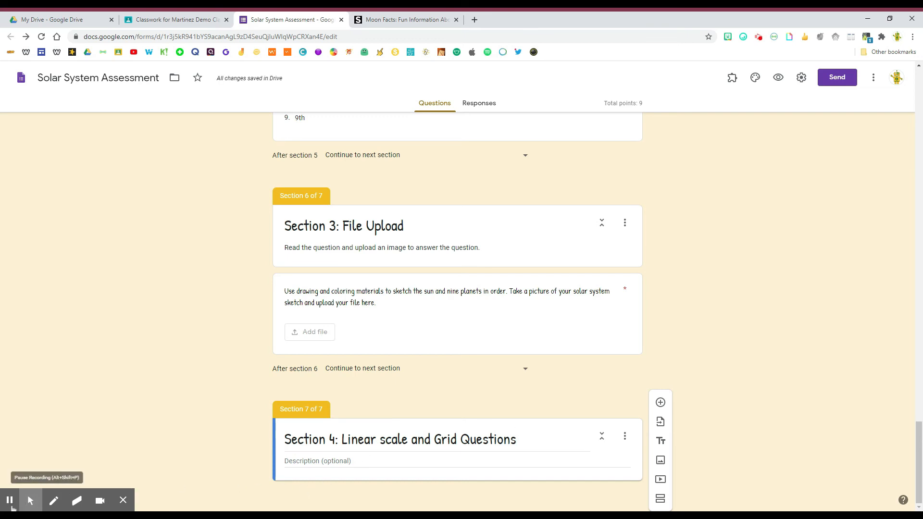
left_click(525, 372)
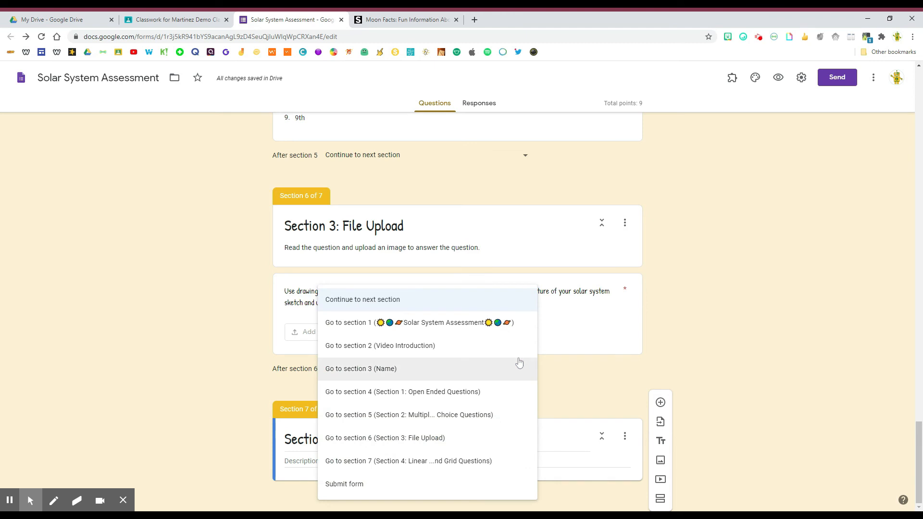
left_click(404, 461)
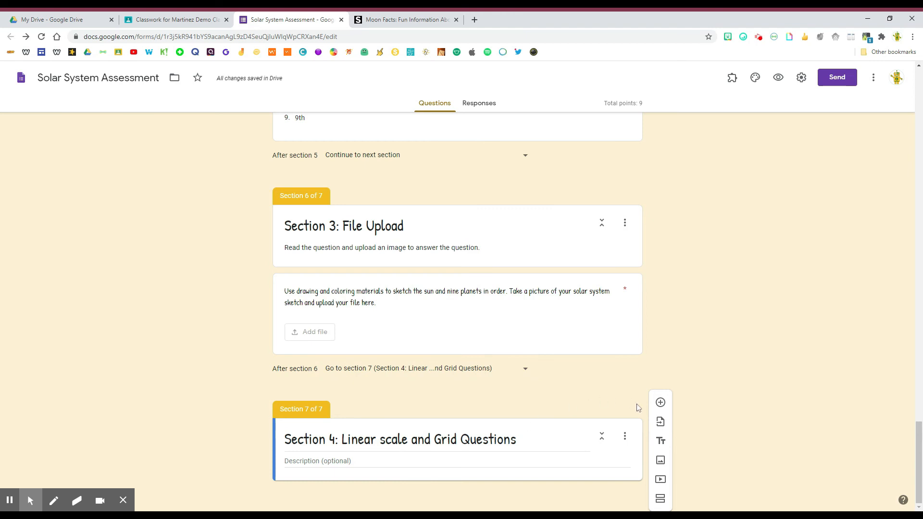
Step: Add a linear scale question from 1 to 9 reading "Pluto is the __________ planet from the sun."
left_click(661, 402)
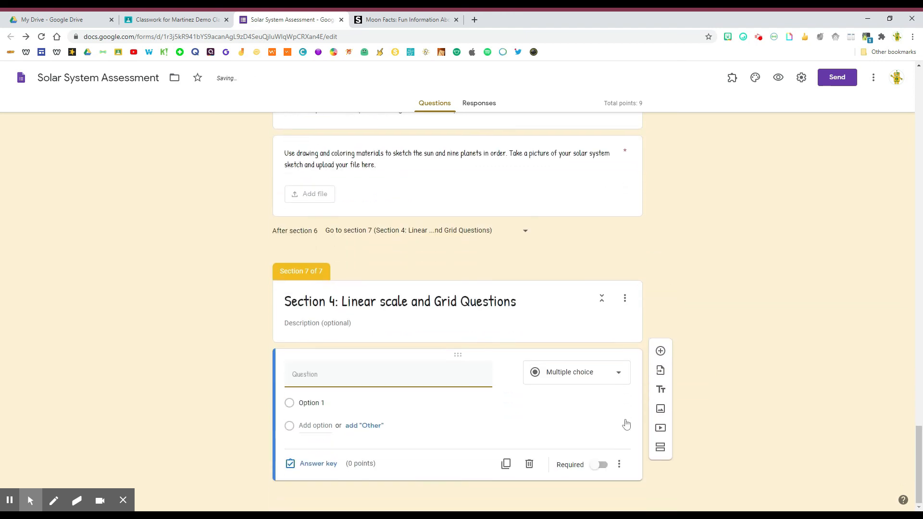
left_click(568, 380)
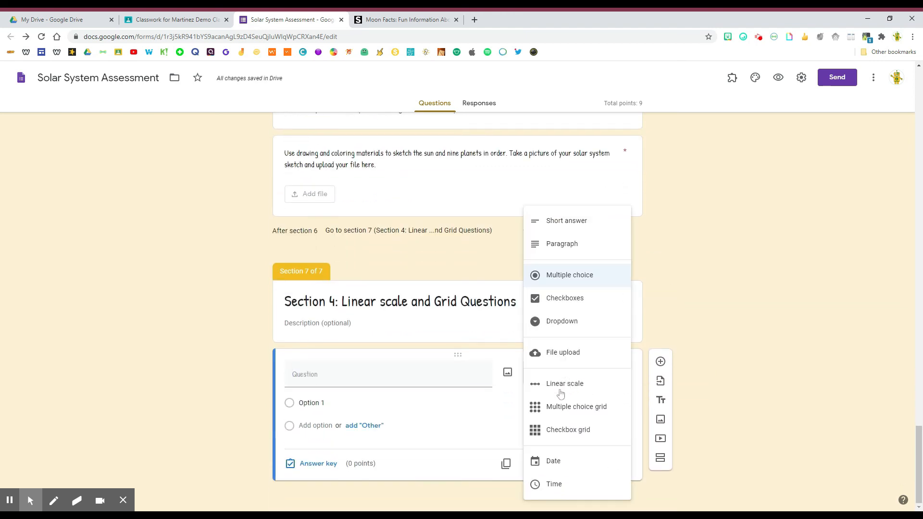
left_click(559, 389)
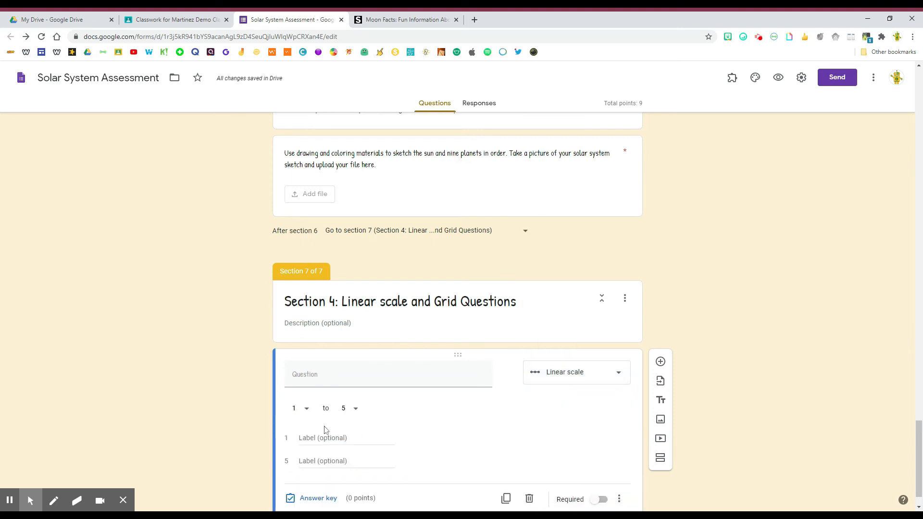
left_click(355, 412)
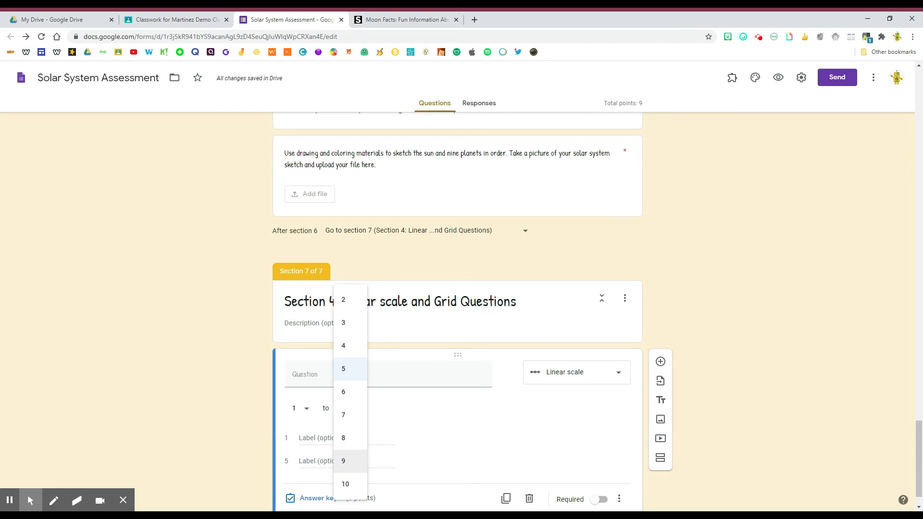
left_click(343, 461)
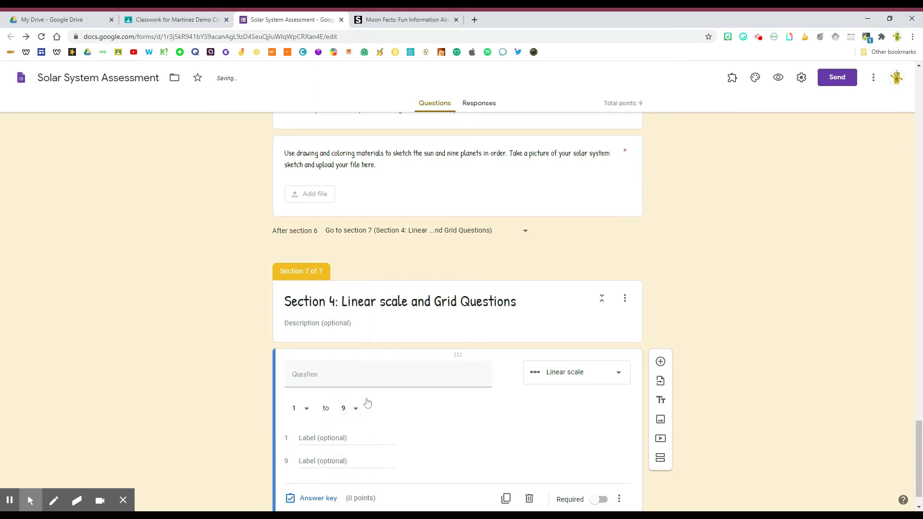
left_click(355, 377)
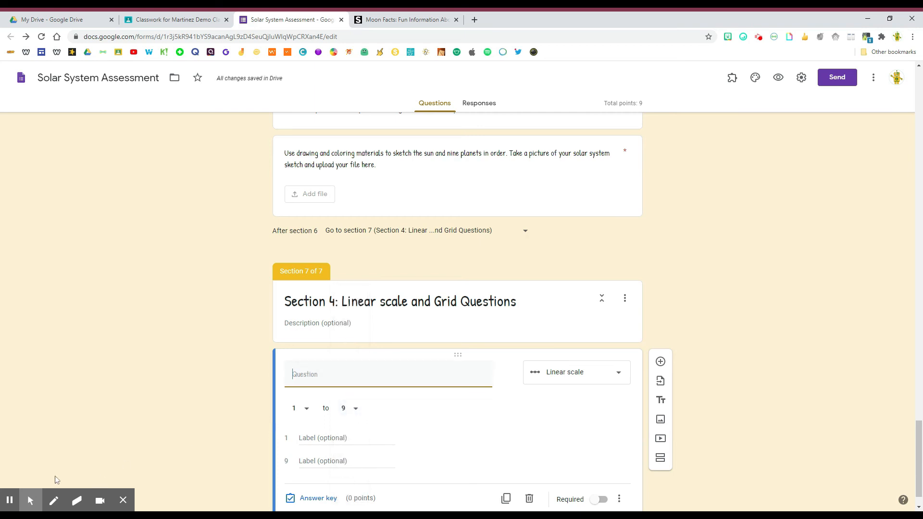
type("Pluto is the __________ planet from the sun.")
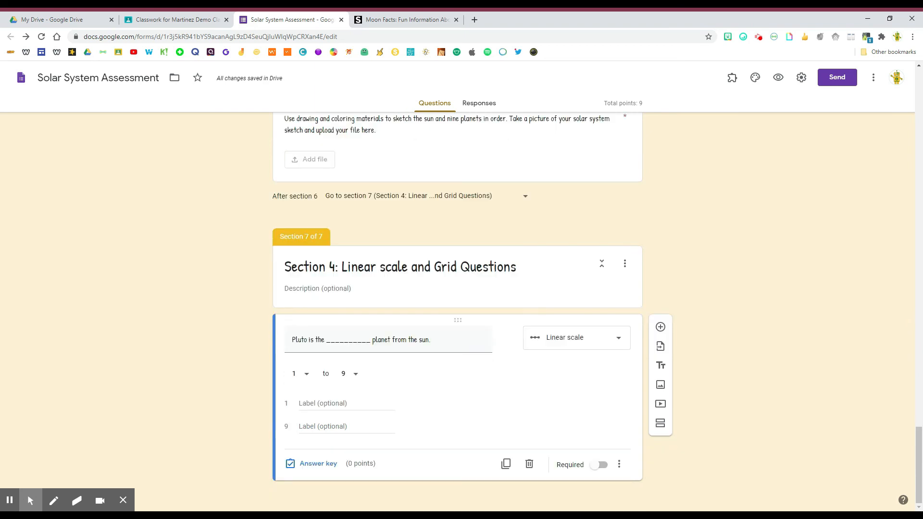
Step: Label value 1 of the Pluto scale "closest" and value 9 "farthest"
left_click(338, 403)
type("closest")
left_click(340, 427)
type("farthest")
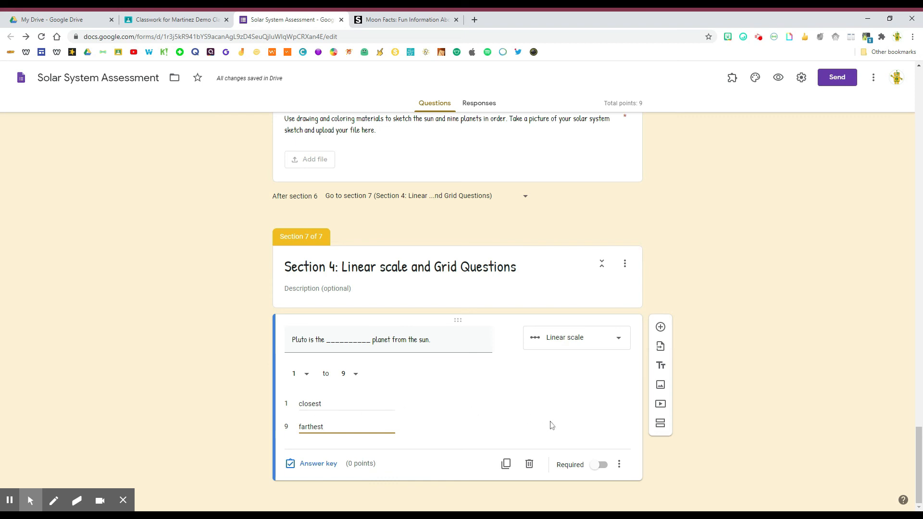
Step: Make the Pluto linear scale question required and worth 1 point
left_click(596, 465)
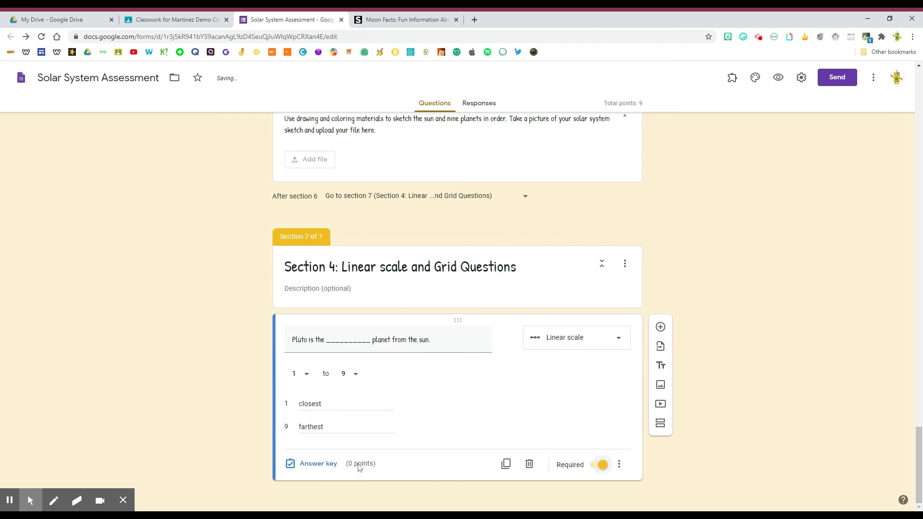
left_click(310, 466)
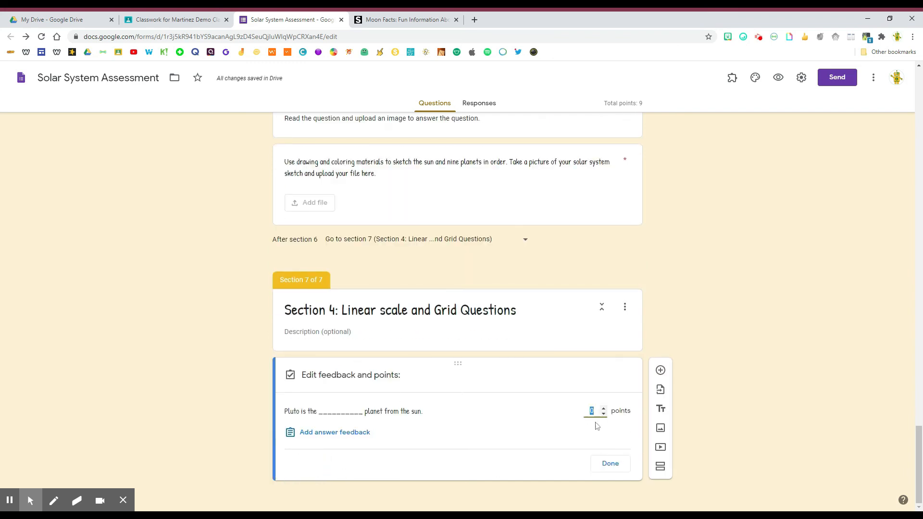
left_click(604, 410)
left_click(610, 464)
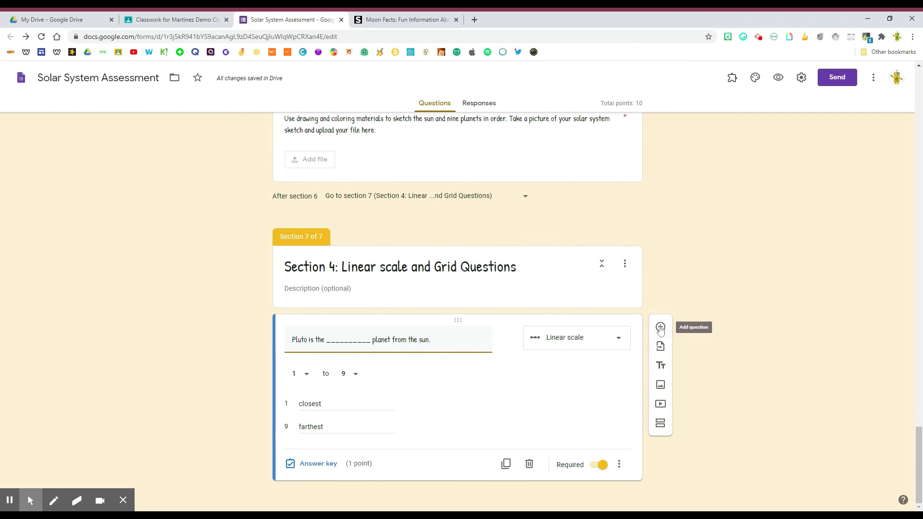
Step: Add a multiple choice grid "Select the correct order of each planet in the solar system." with nine planet rows, columns 1st to 9th, every row required
left_click(660, 327)
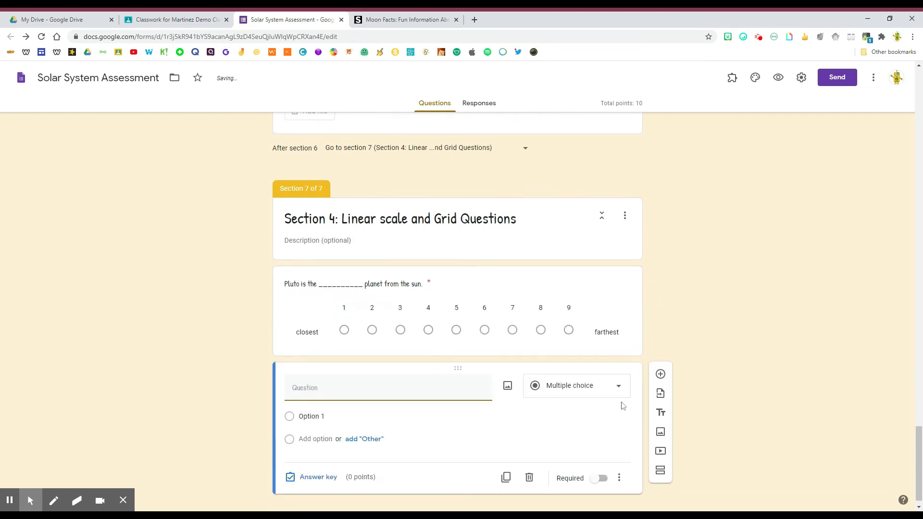
left_click(611, 393)
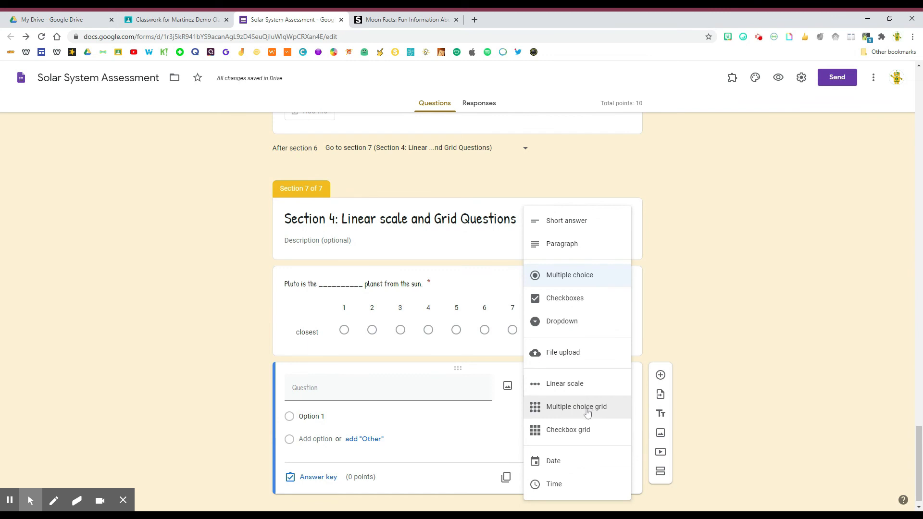
left_click(587, 412)
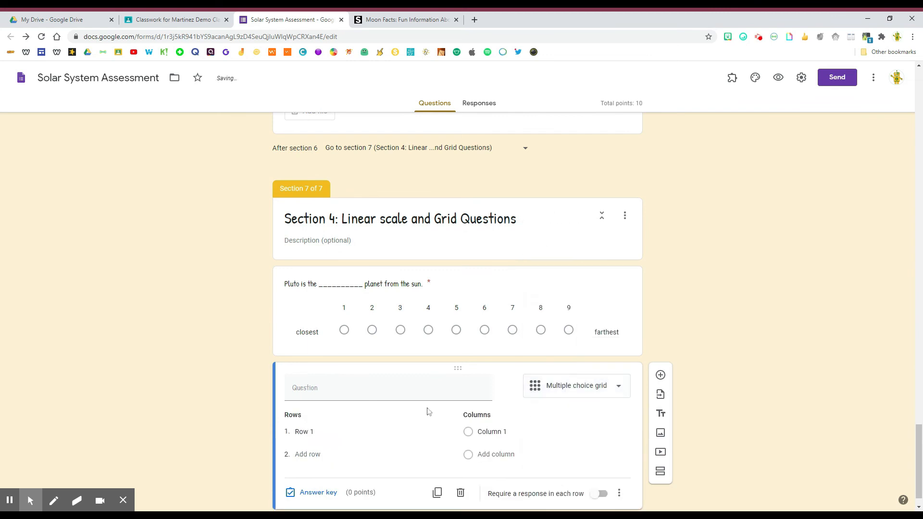
left_click(403, 393)
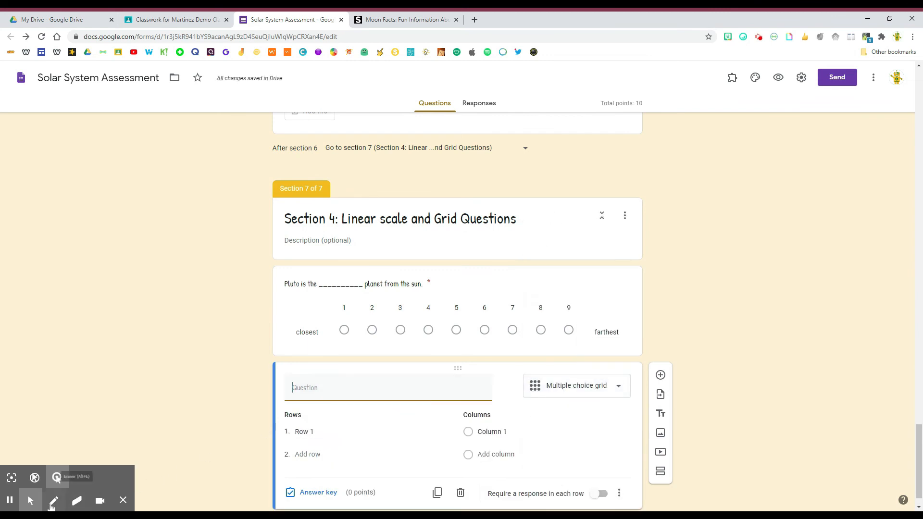
type("Select the correct order of each planet in the solar system.")
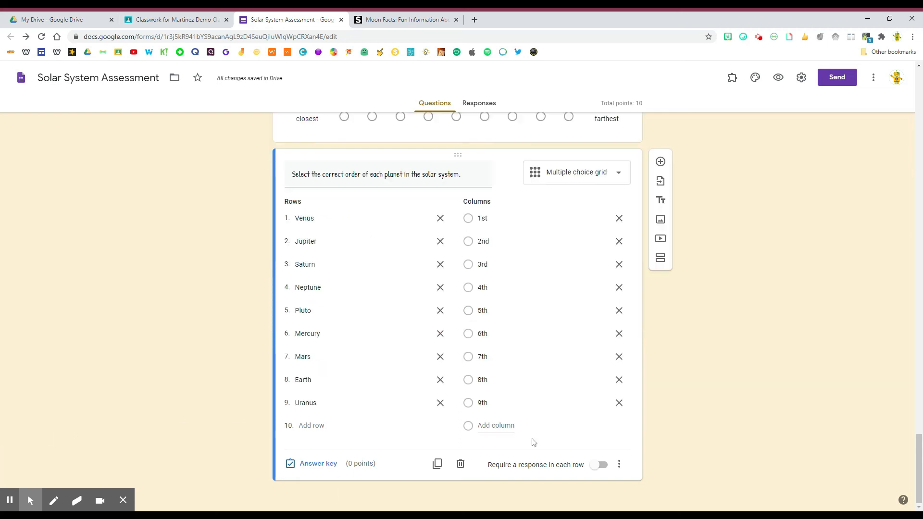
left_click(596, 464)
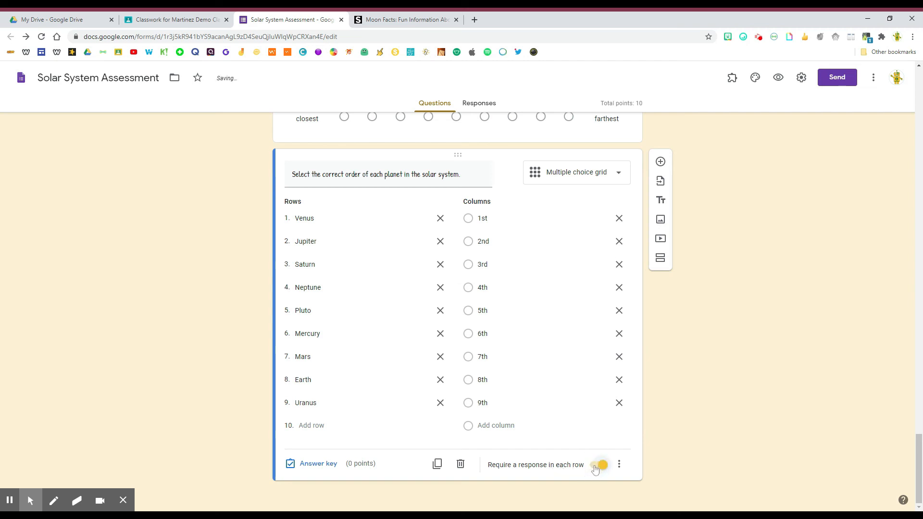
Step: Mark Mercury 1st, Venus 2nd, Earth 3rd, Mars 4th, Jupiter 5th, Saturn 6th and Uranus 7th in the answer key and give all nine rows 1 point
left_click(318, 464)
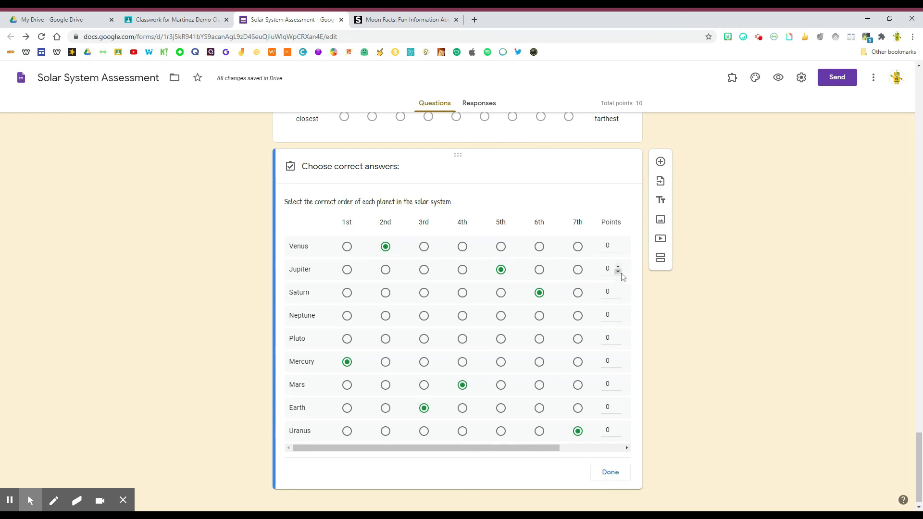
left_click(618, 245)
left_click(618, 266)
left_click(618, 289)
left_click(618, 312)
left_click(618, 335)
left_click(618, 358)
left_click(618, 381)
left_click(618, 404)
left_click(618, 428)
left_click(610, 472)
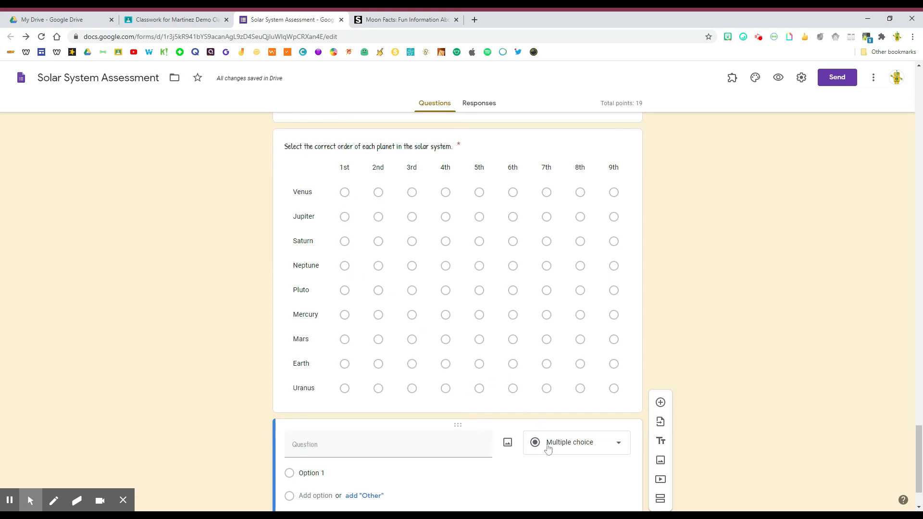
Step: Add a checkbox grid question asking to check off all correct characteristics of each planet, with a hint that each has more than 1
scroll(548, 447, "down", 2)
left_click(547, 379)
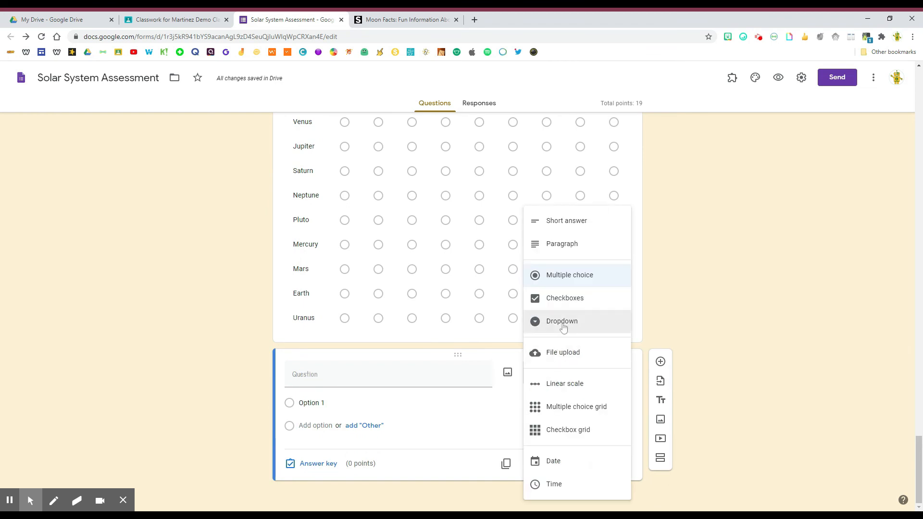
left_click(579, 435)
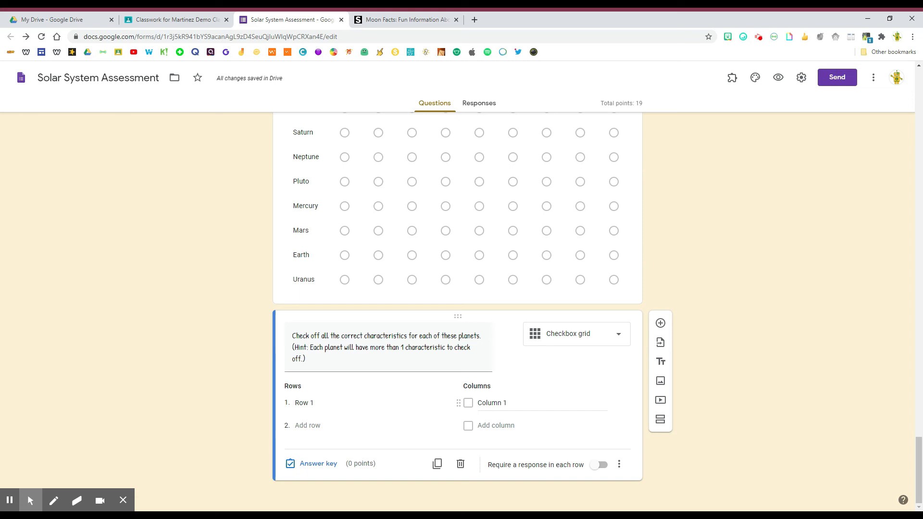
Step: Fill in rows Earth, Jupiter, Mars, Saturn and columns Terrestrial Planet, Gas Planet, Has Rings, Has NO Rings, Inner Planet, Outer Planet, requiring a response per row
left_click(10, 502)
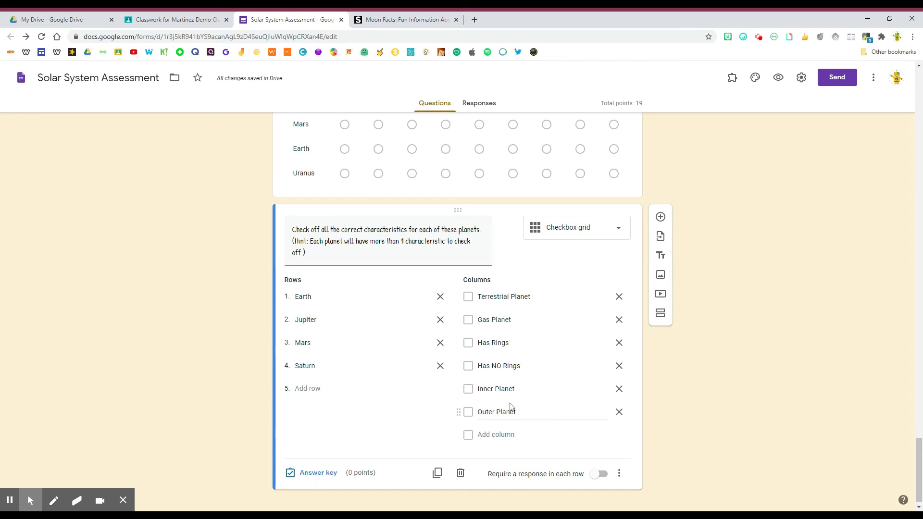
left_click(598, 475)
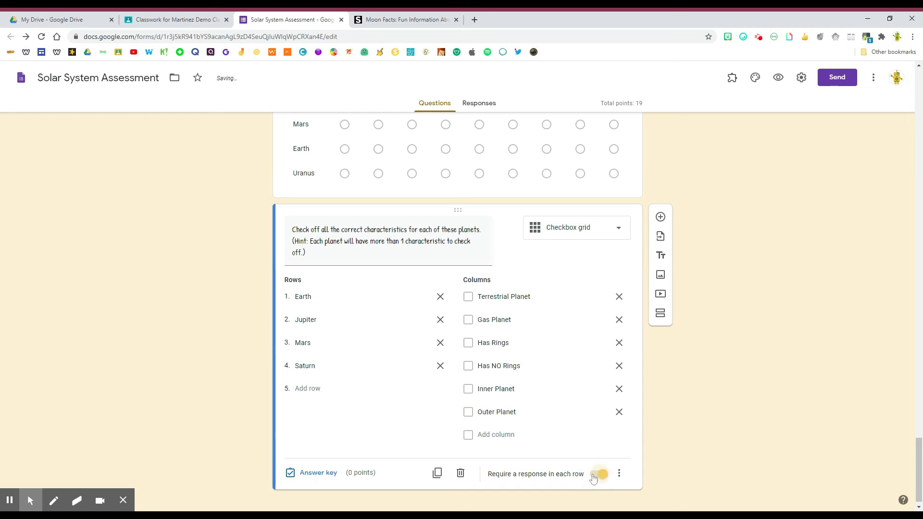
Step: In the answer key, mark Earth and Mars Terrestrial, Has NO Rings, Inner and Jupiter and Saturn Gas, Has Rings, Outer, each row 1 point
left_click(318, 474)
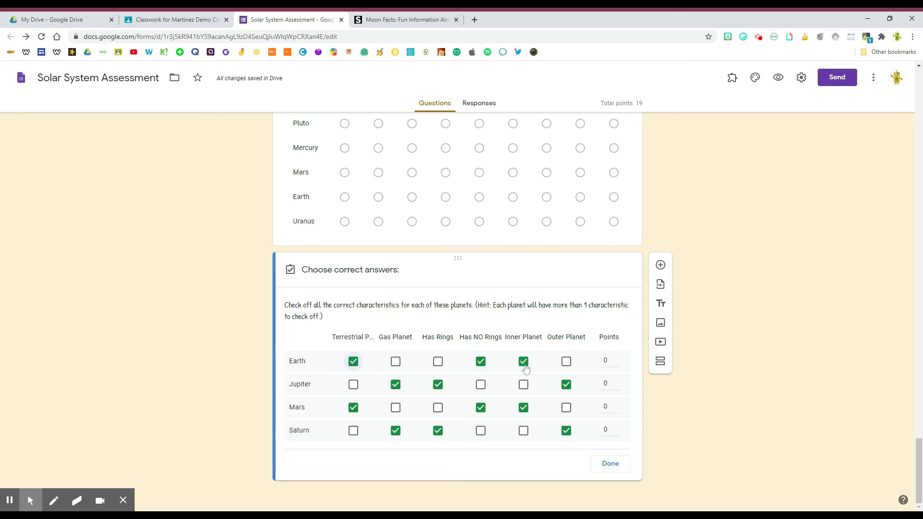
left_click(617, 358)
left_click(615, 381)
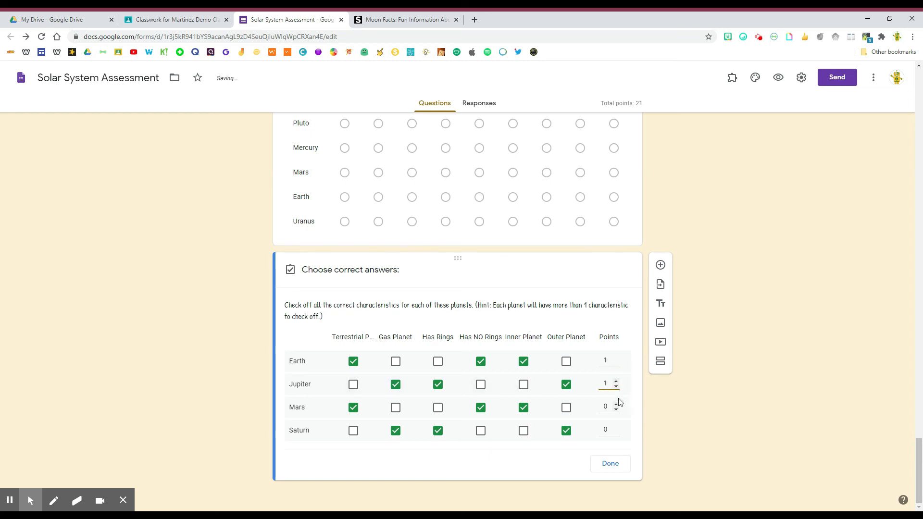
left_click(617, 404)
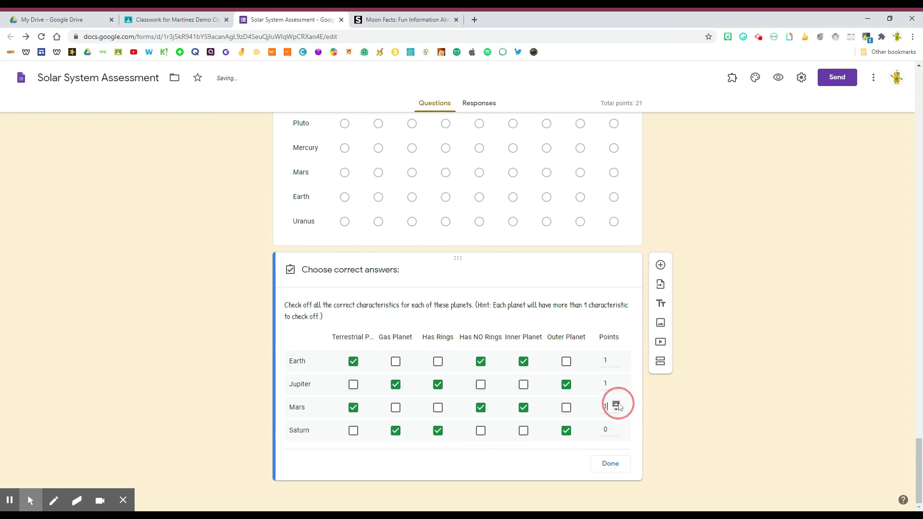
left_click(616, 428)
left_click(611, 463)
Step: Add a new section after the checkbox grid and title it "Section 5: Date and Time Questions"
left_click(660, 304)
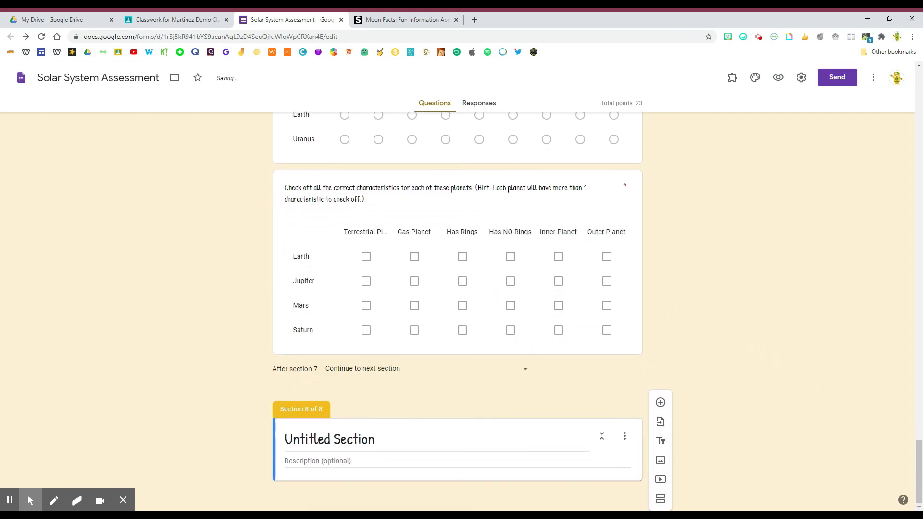
type("Section")
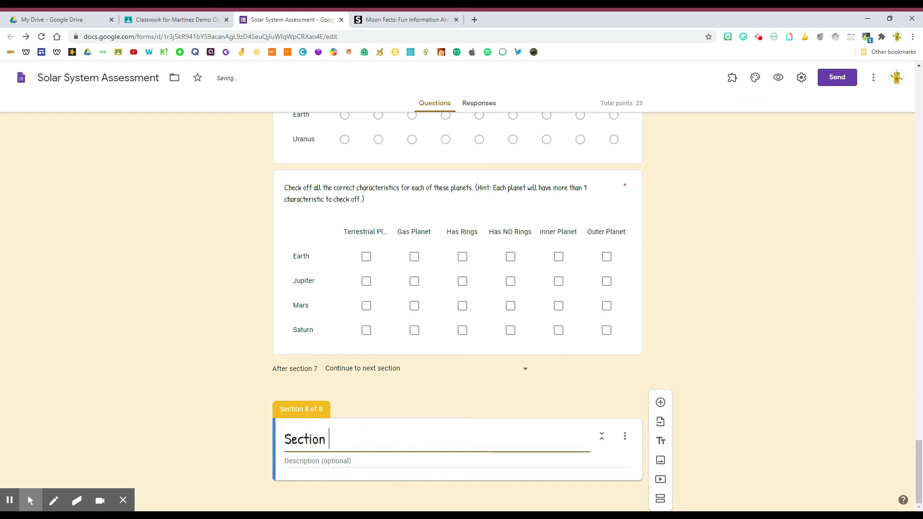
type(" 5: Date and ")
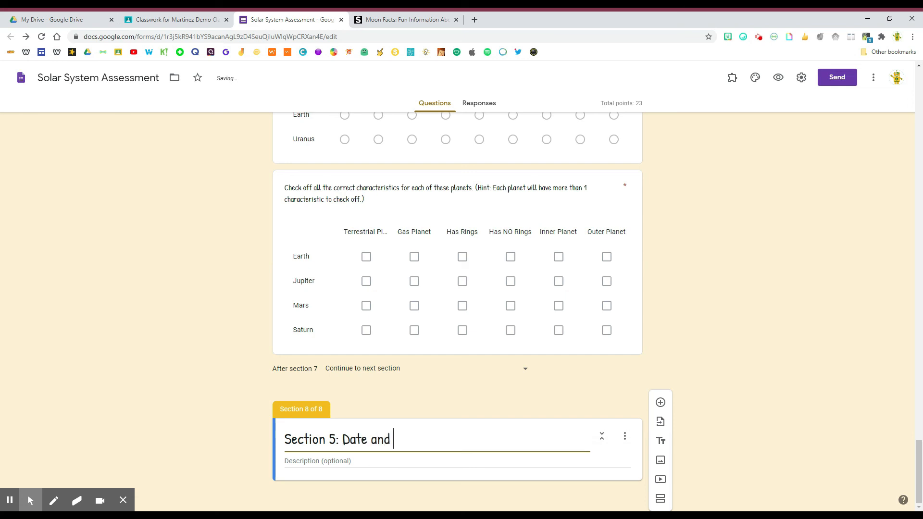
type("Time Questions")
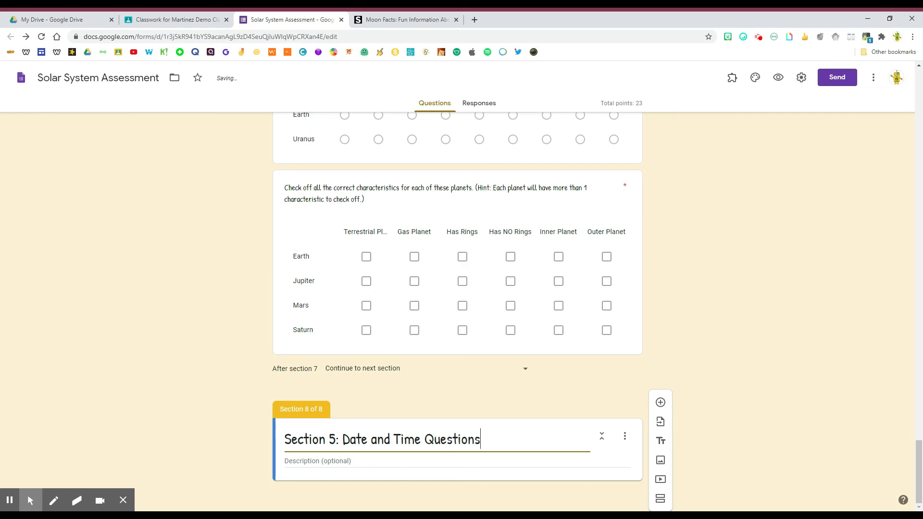
Step: Add a required date question "What day did we celebrate Earth day this year?" to Section 5, worth 1 point
left_click(663, 406)
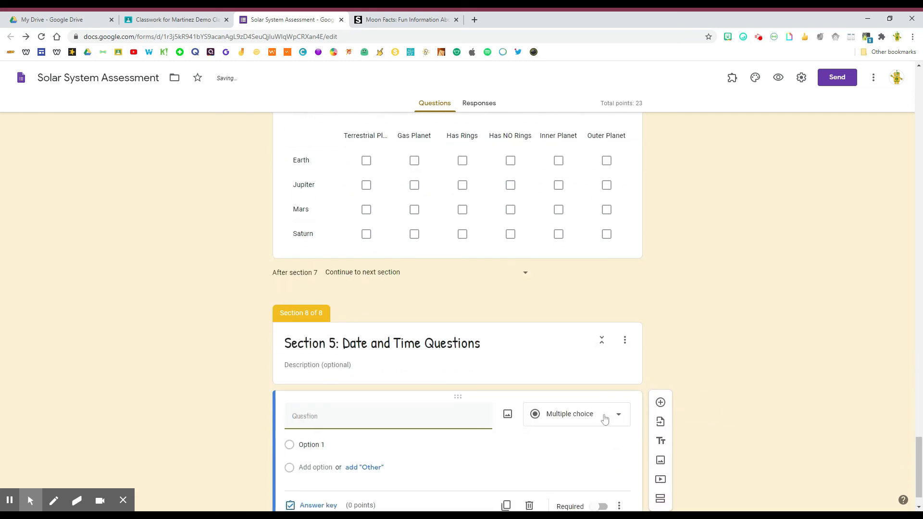
left_click(604, 415)
left_click(566, 463)
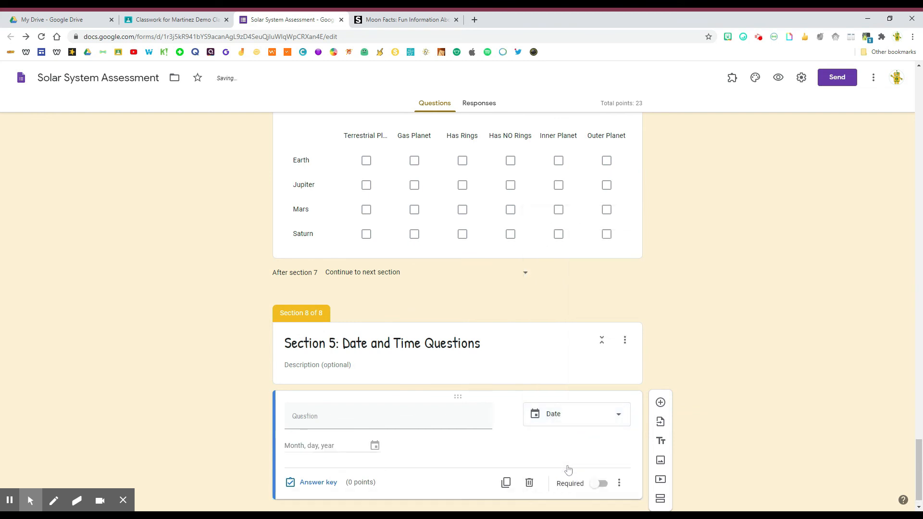
type("What day did we celebrate Earth day this year?")
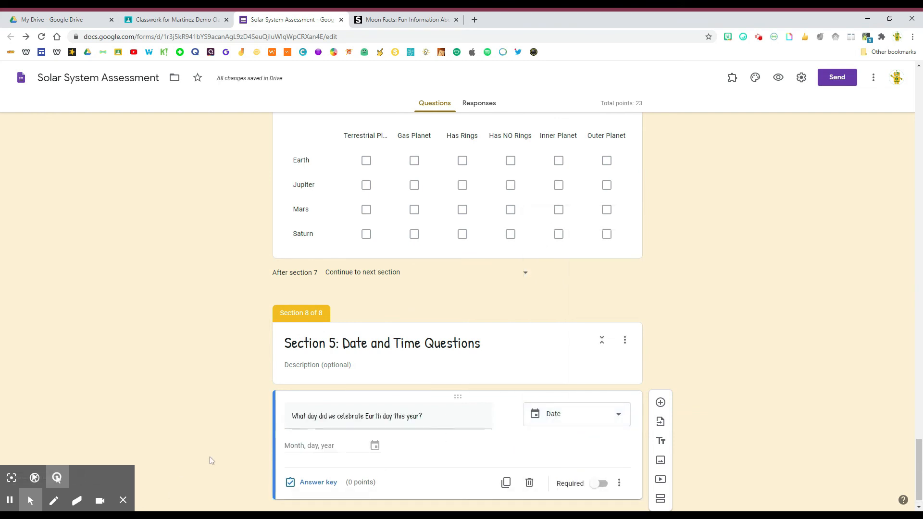
left_click(599, 484)
left_click(335, 485)
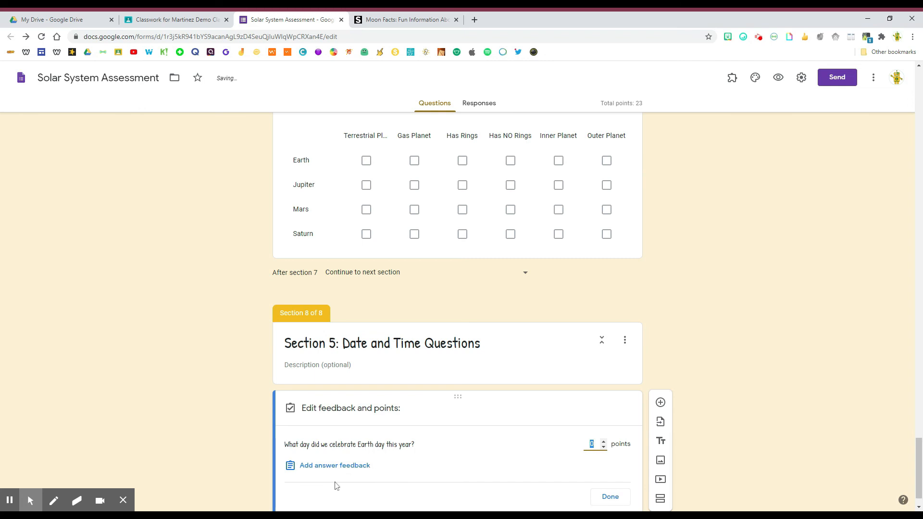
type("1")
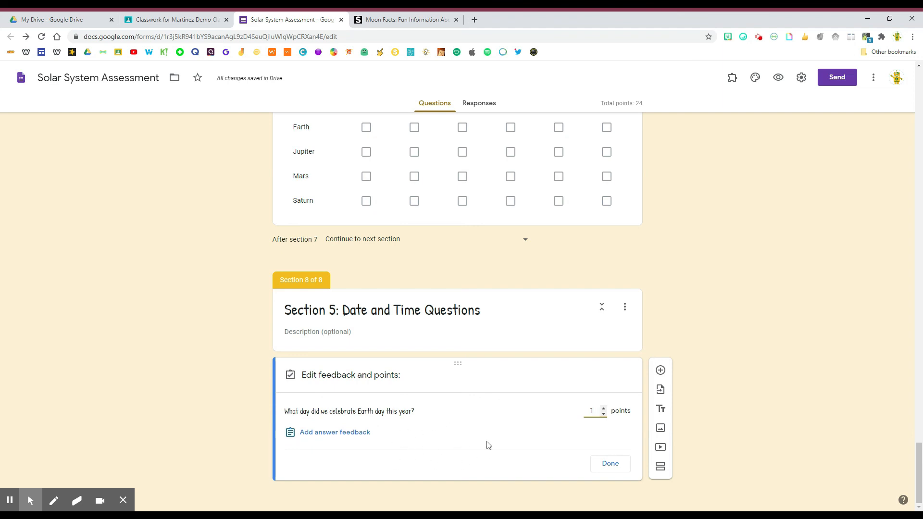
left_click(607, 464)
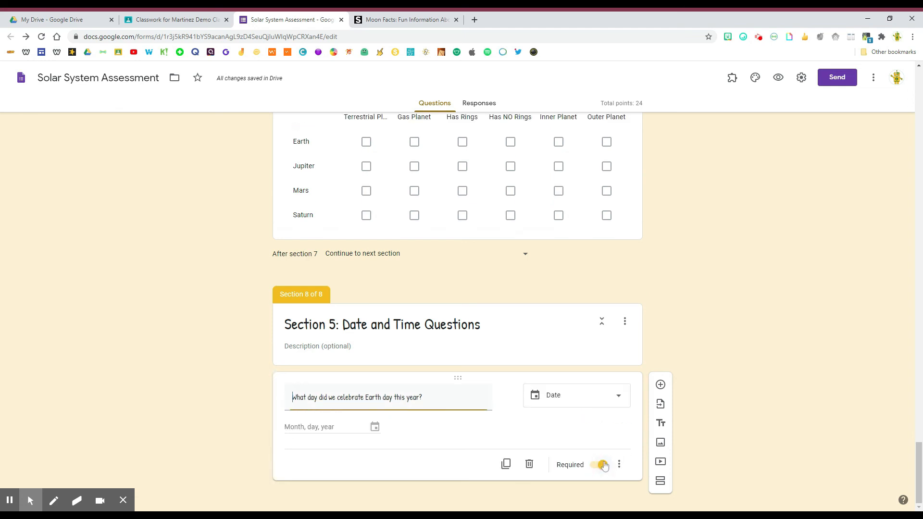
Step: Add a required time question "At about what time does the sun set?" below the Earth day question, worth 1 point
left_click(661, 386)
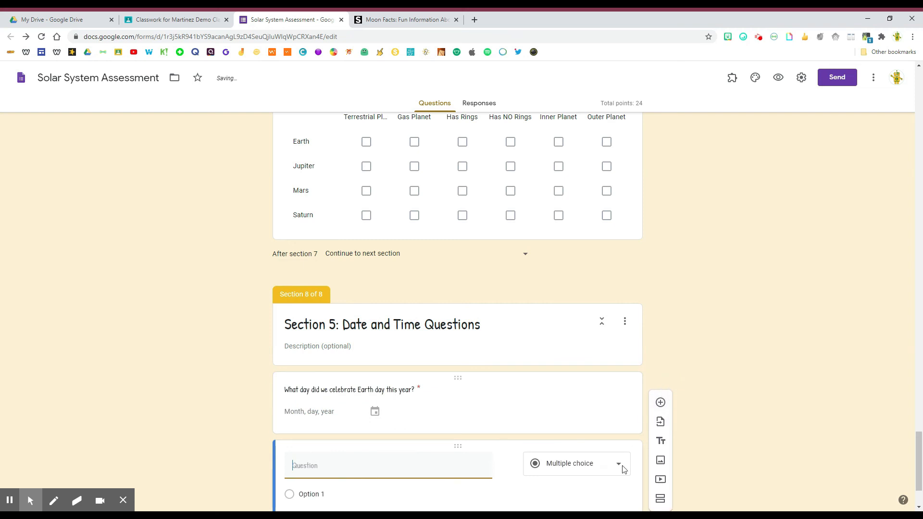
left_click(563, 378)
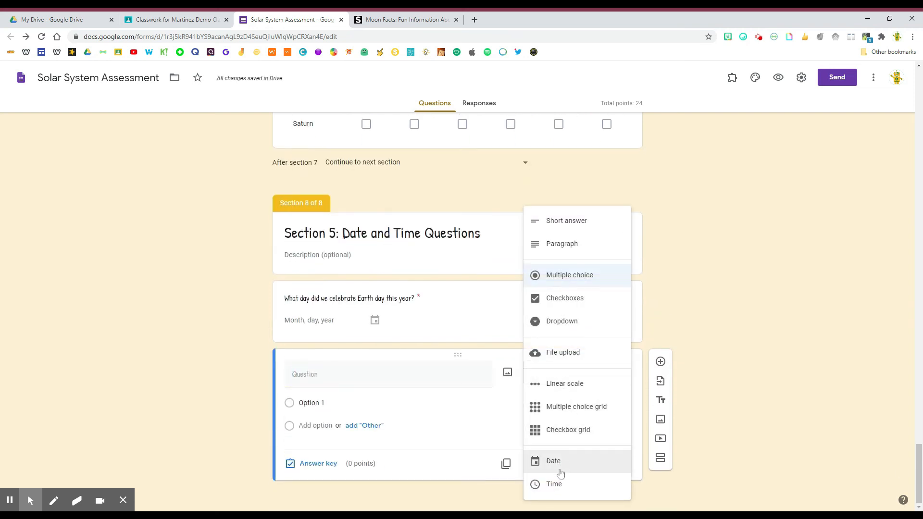
left_click(560, 484)
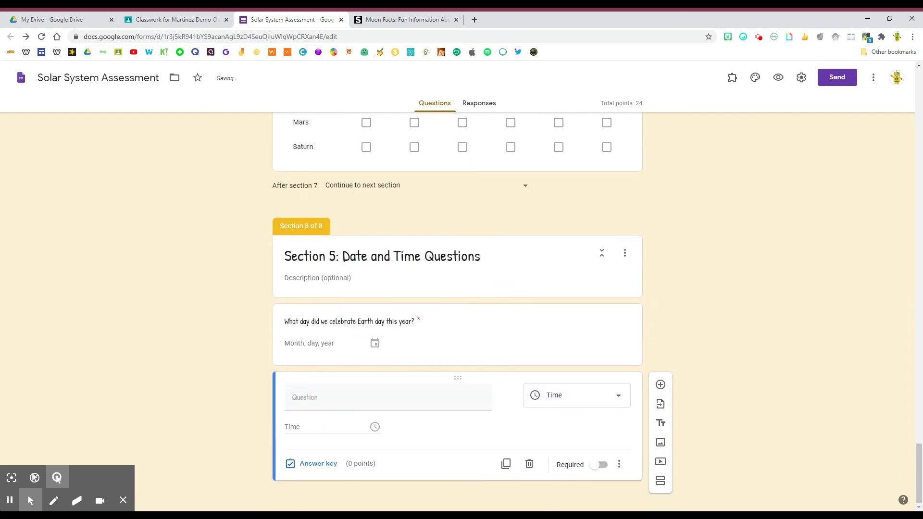
type("At about what time does the sun set?")
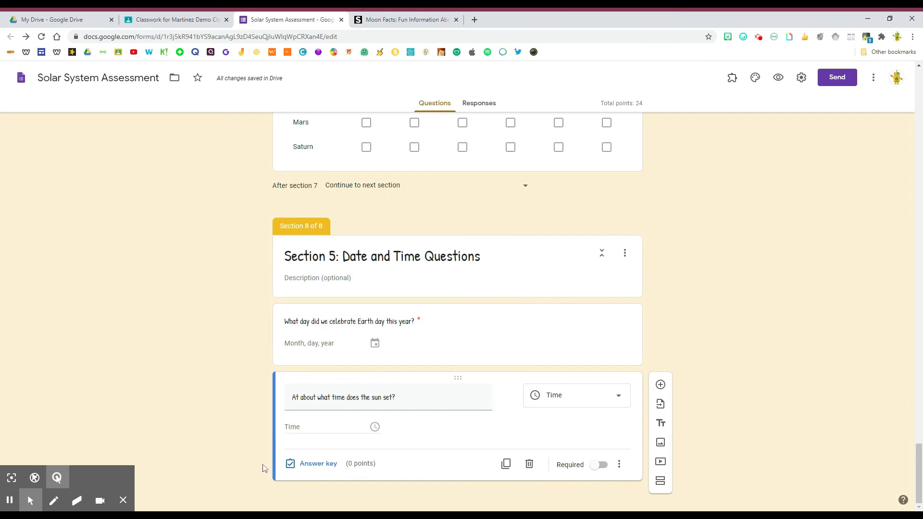
left_click(597, 465)
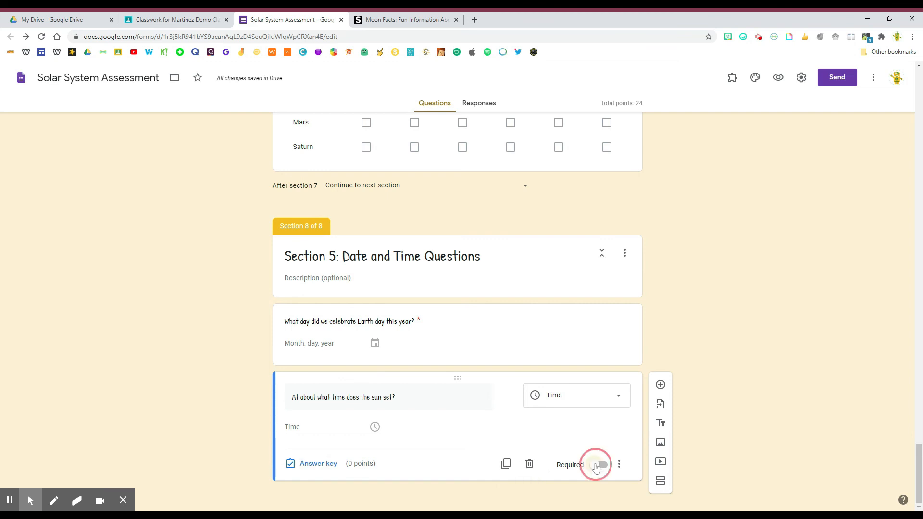
left_click(313, 466)
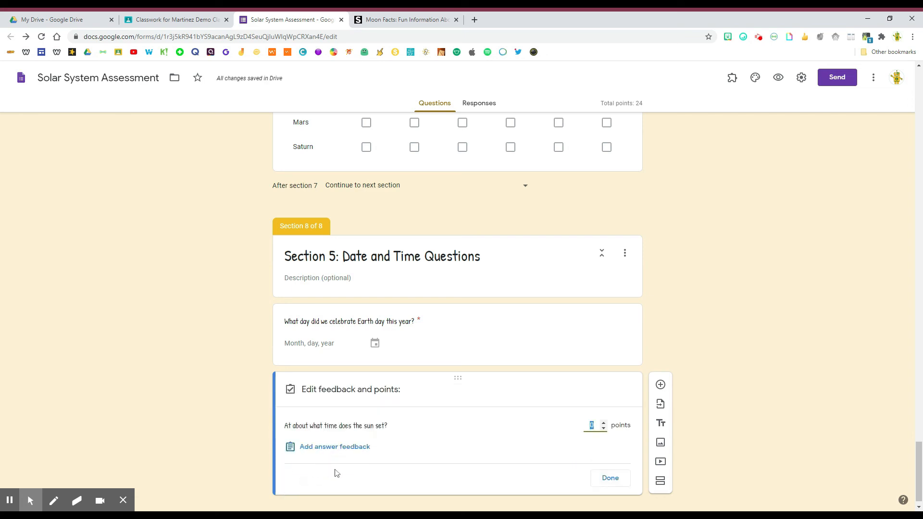
left_click(604, 424)
left_click(598, 481)
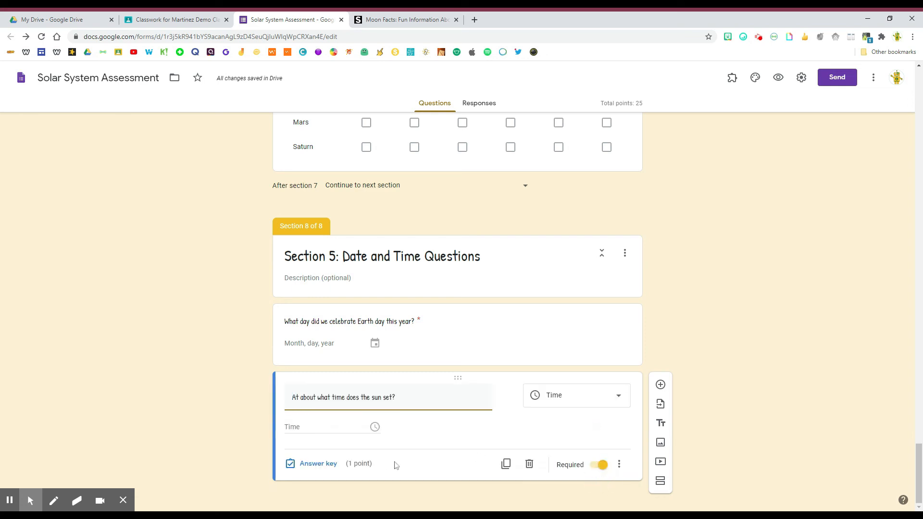